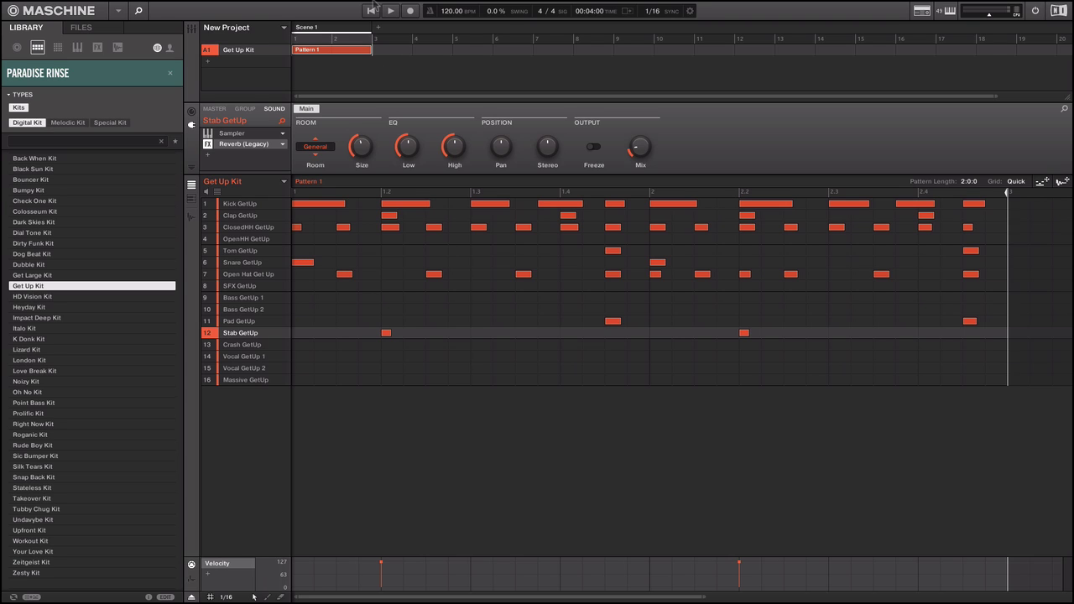
Play the Get Up Kit drum pattern once, then stop playback.
mouse_move(375, 3)
key(space)
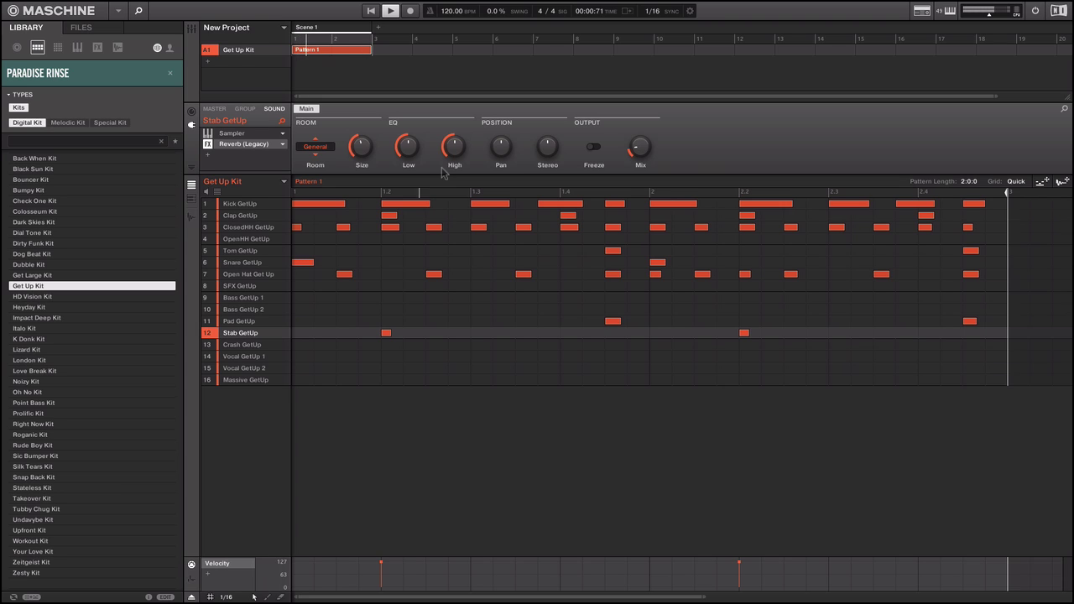
key(space)
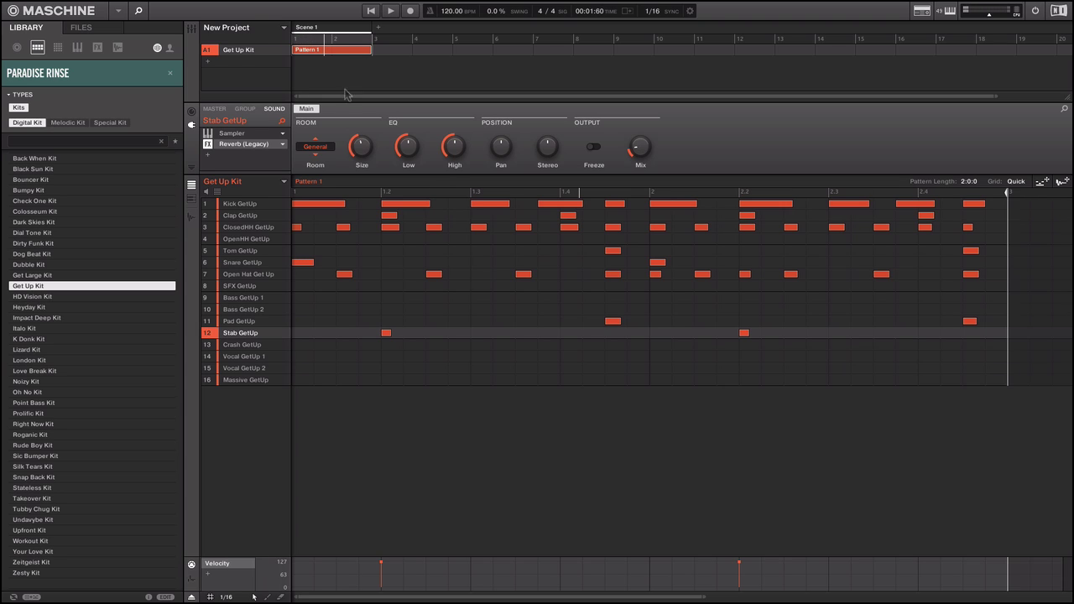
Duplicate Scene 1 into a new Scene 2 and compare Patterns 1 and 2 in the editor.
right_click(352, 32)
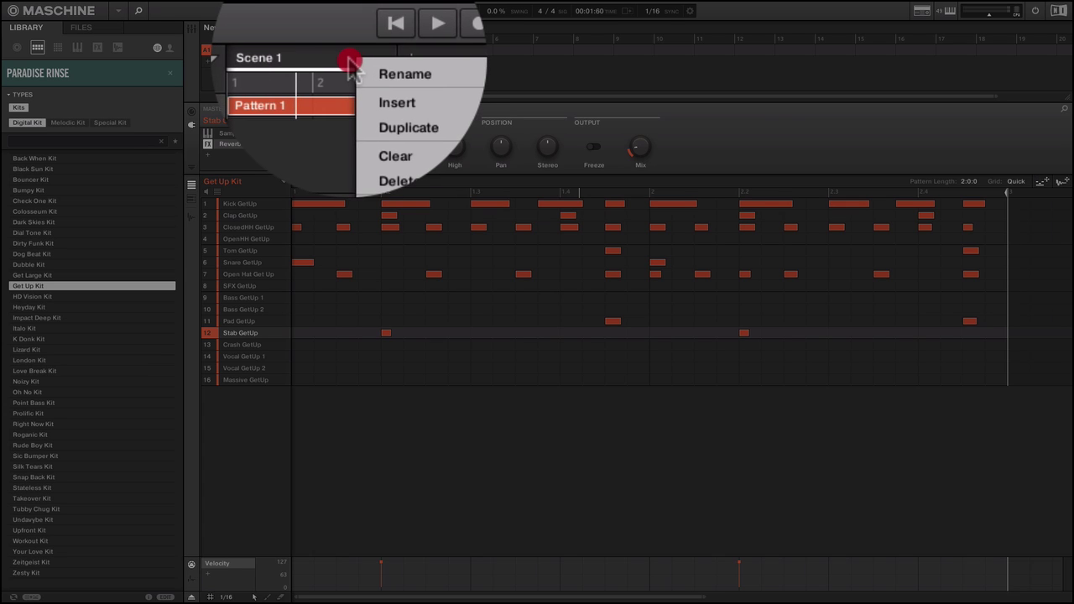
click(372, 137)
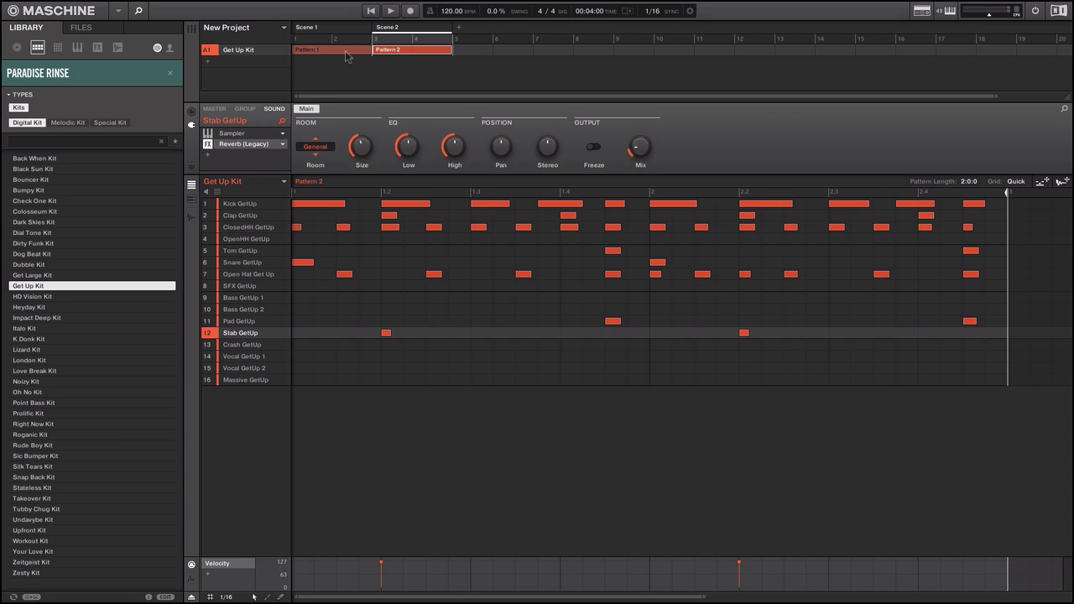
click(345, 52)
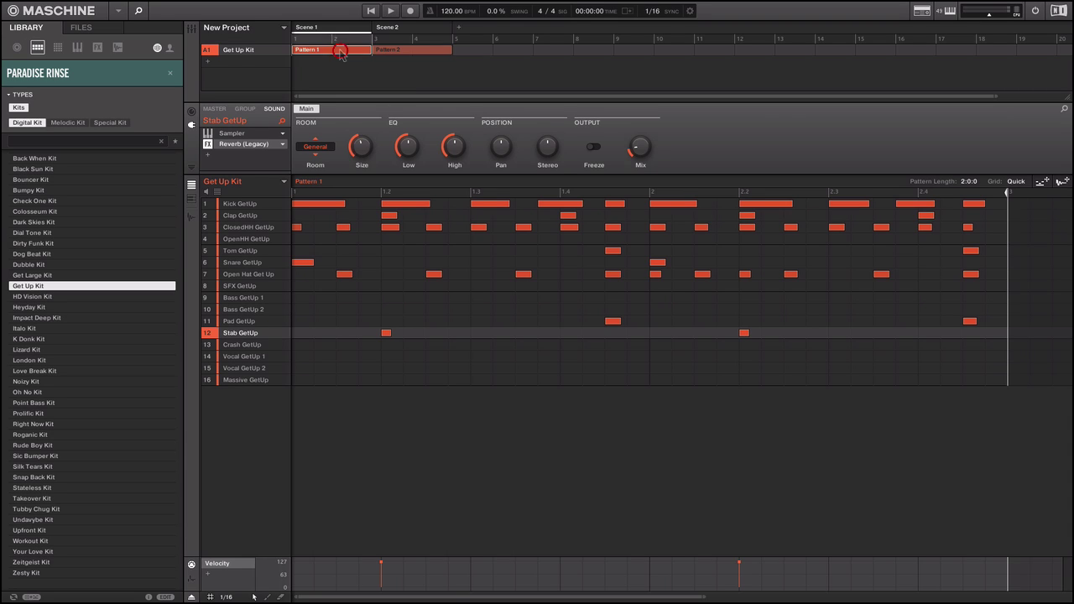
click(383, 49)
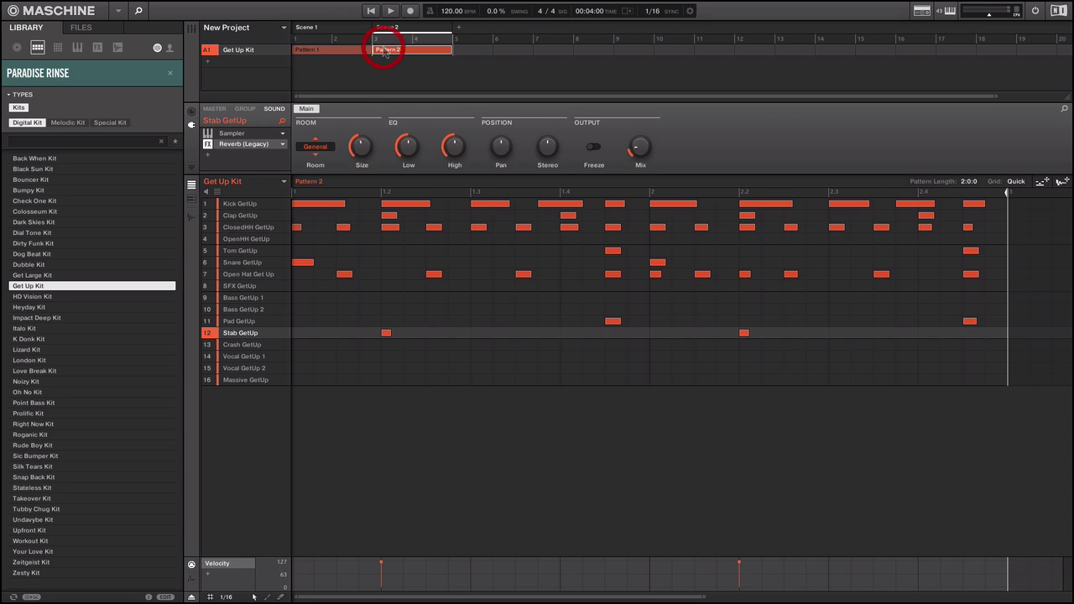
click(320, 52)
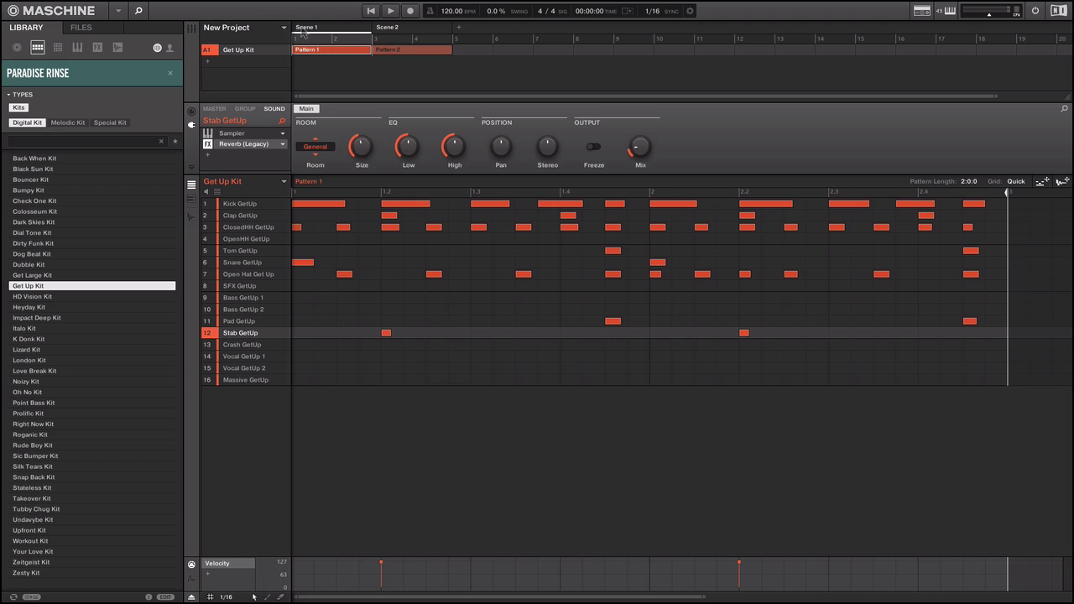
click(399, 50)
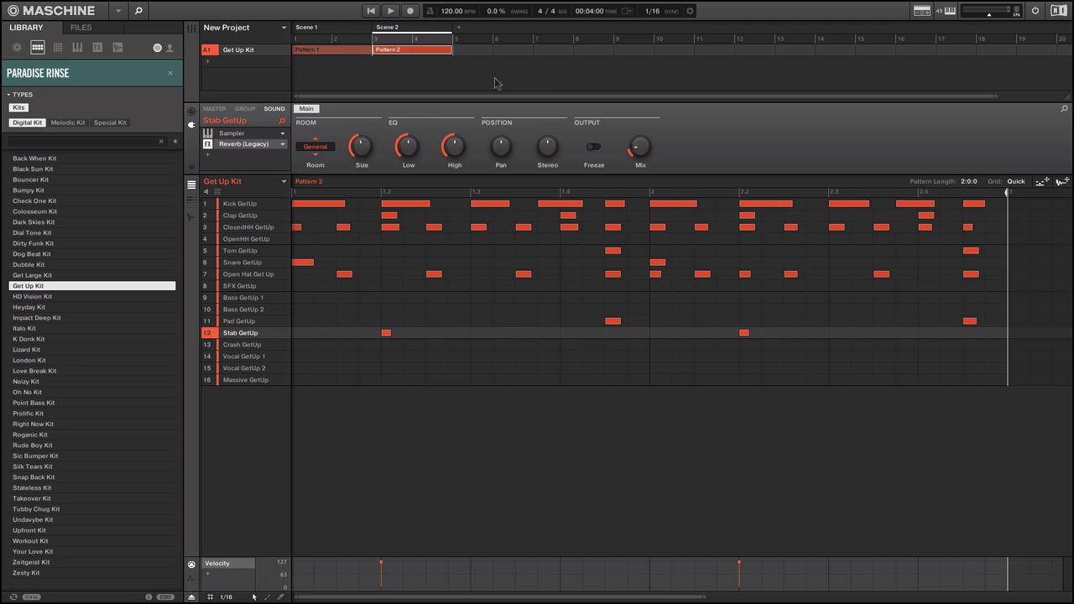
Shorten Pattern 2 to one bar and play the arrangement.
click(1007, 193)
click(865, 158)
drag(965, 183, 965, 193)
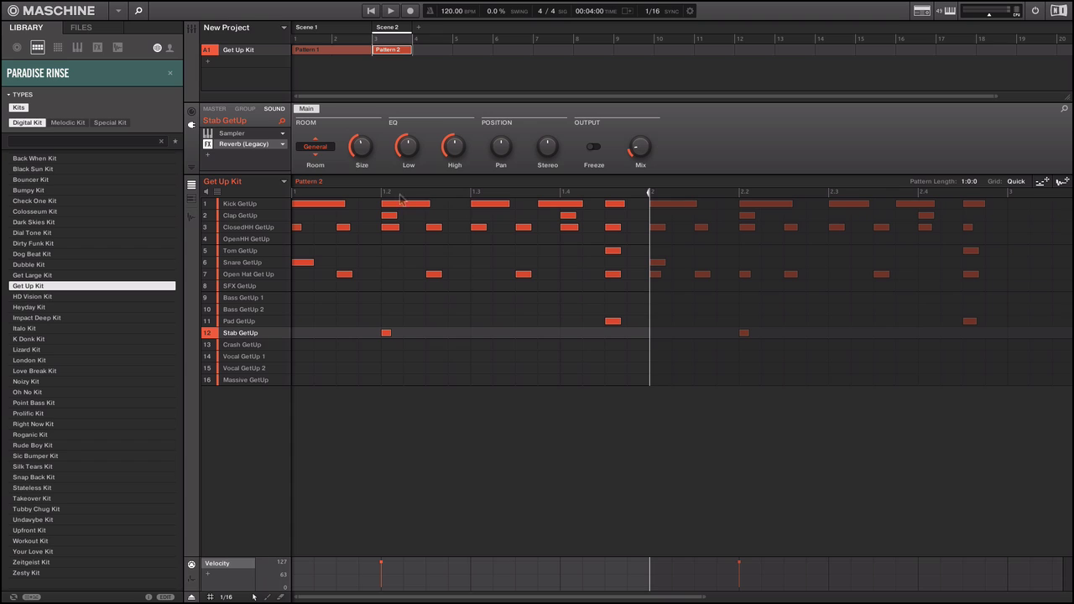
click(331, 52)
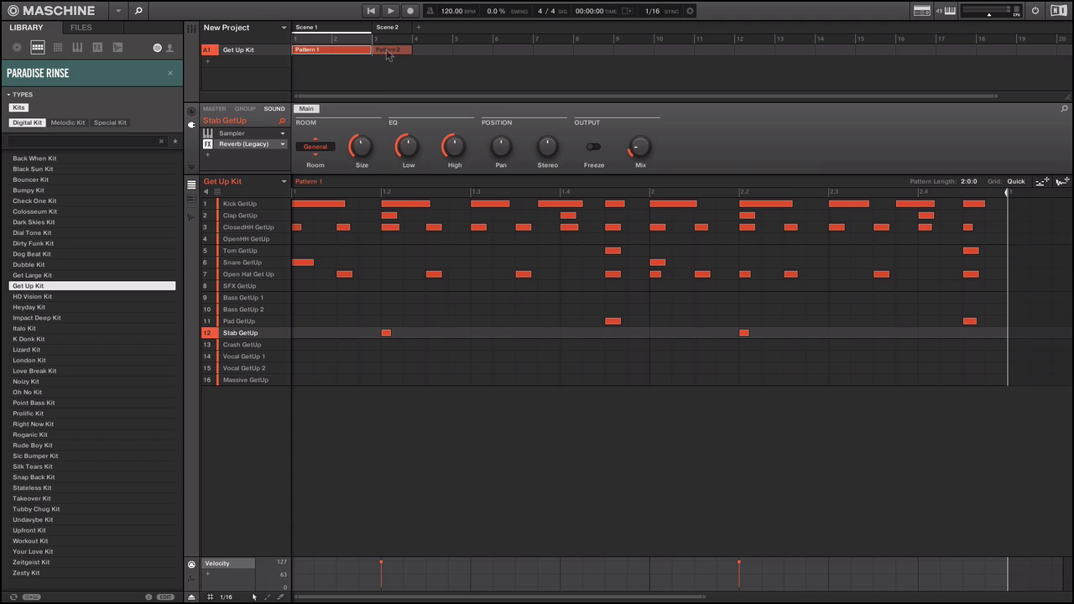
click(388, 52)
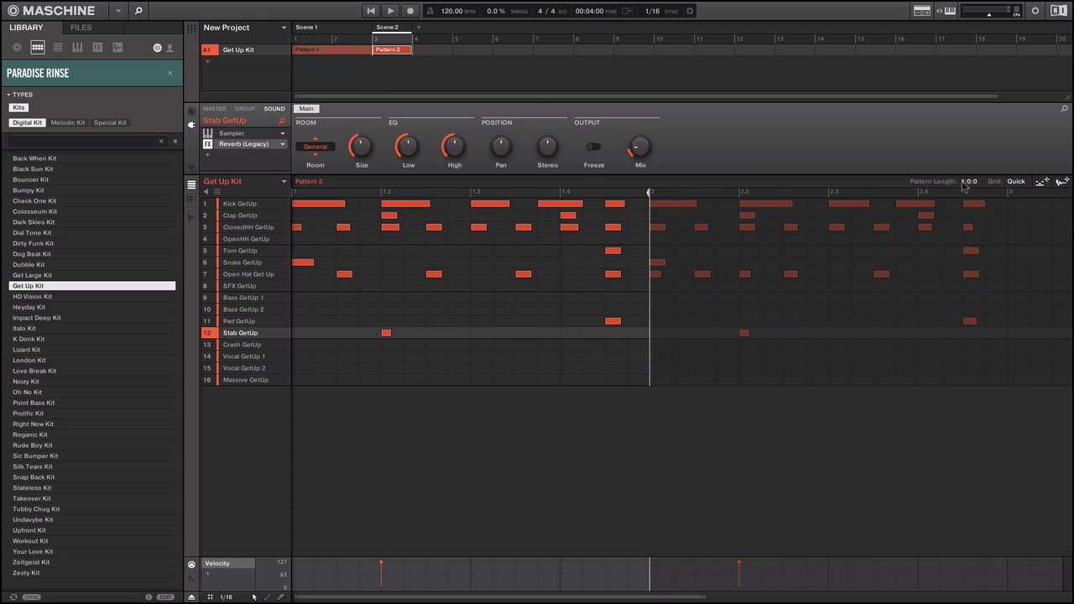
click(391, 11)
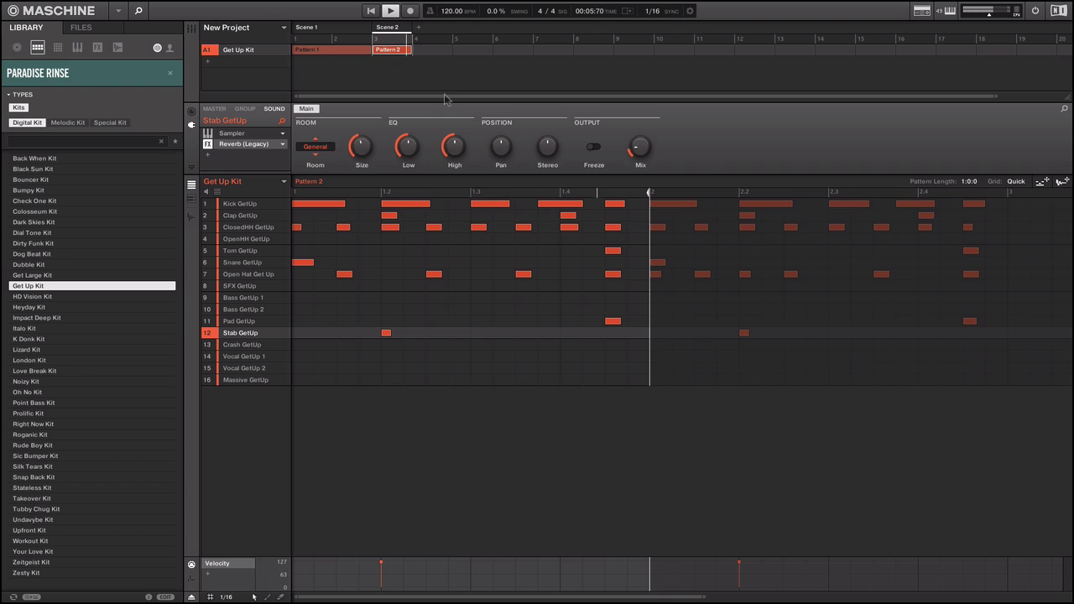
Duplicate Scene 2 into Scene 3, set the grid to 1/4, trim Pattern 3 to half a bar, and play.
right_click(392, 31)
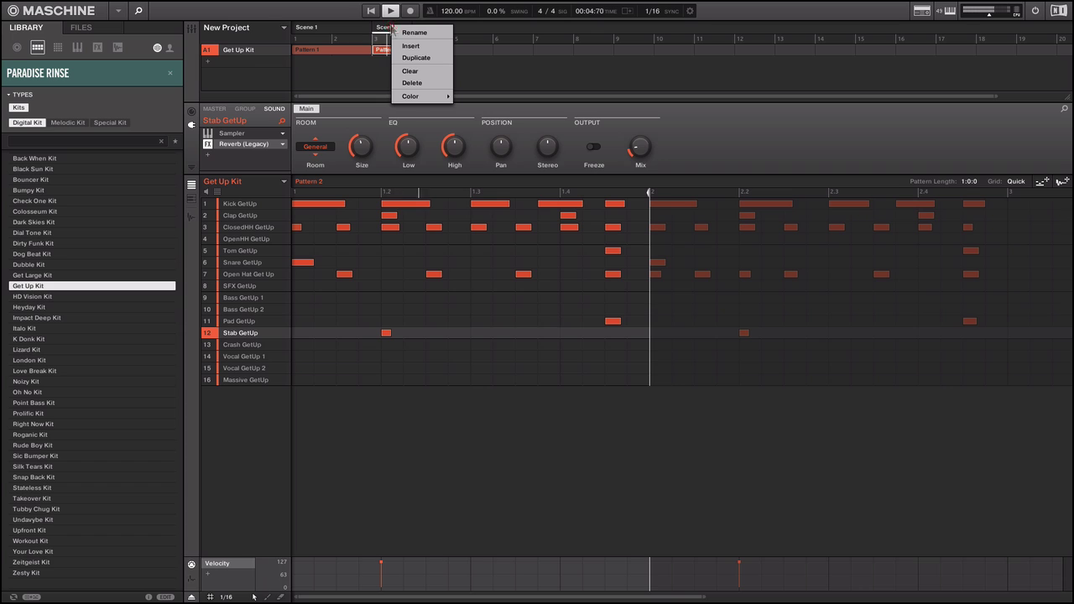
click(435, 60)
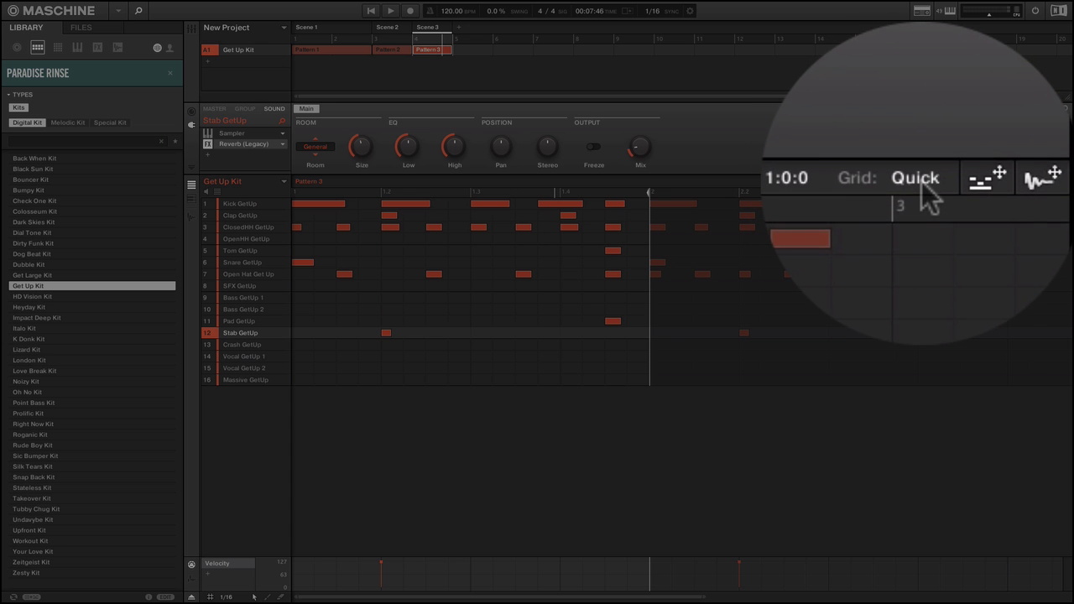
click(921, 182)
click(948, 211)
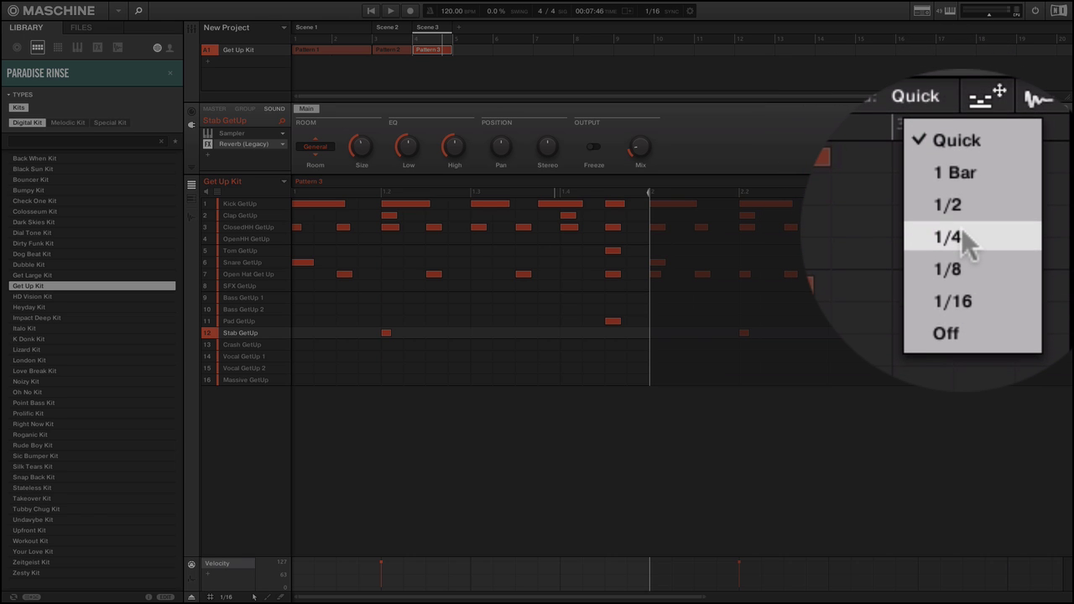
click(956, 207)
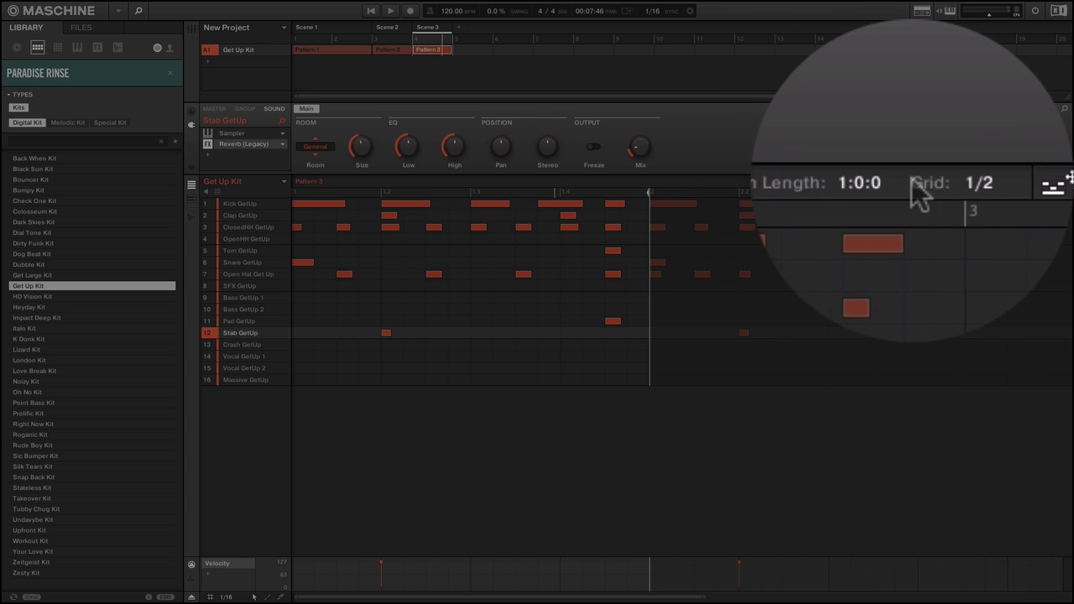
click(1012, 181)
click(948, 239)
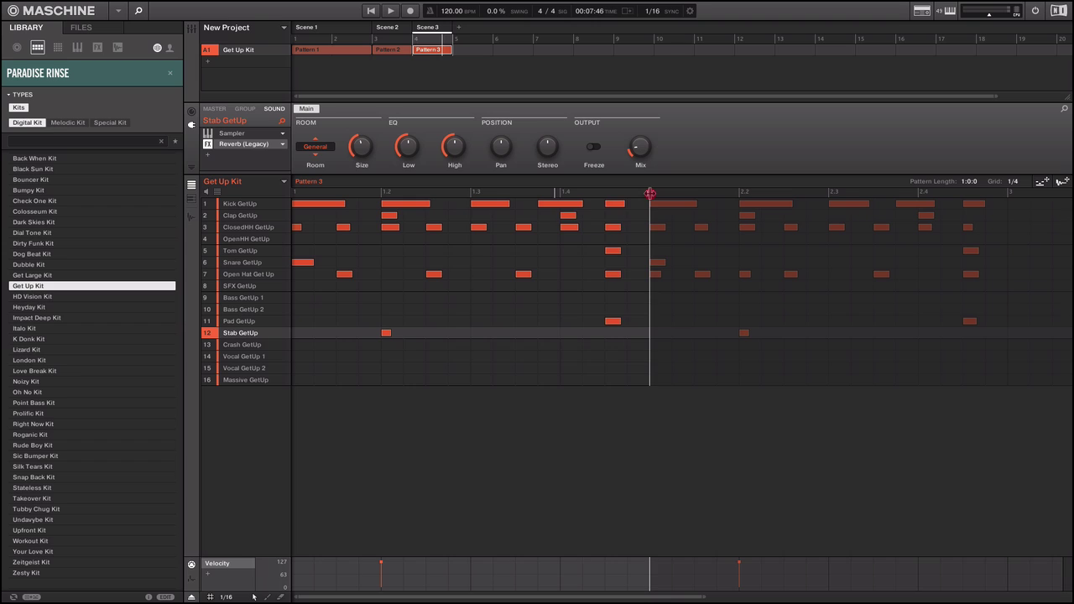
mouse_move(650, 194)
mouse_down()
mouse_move(566, 213)
mouse_move(472, 214)
mouse_up()
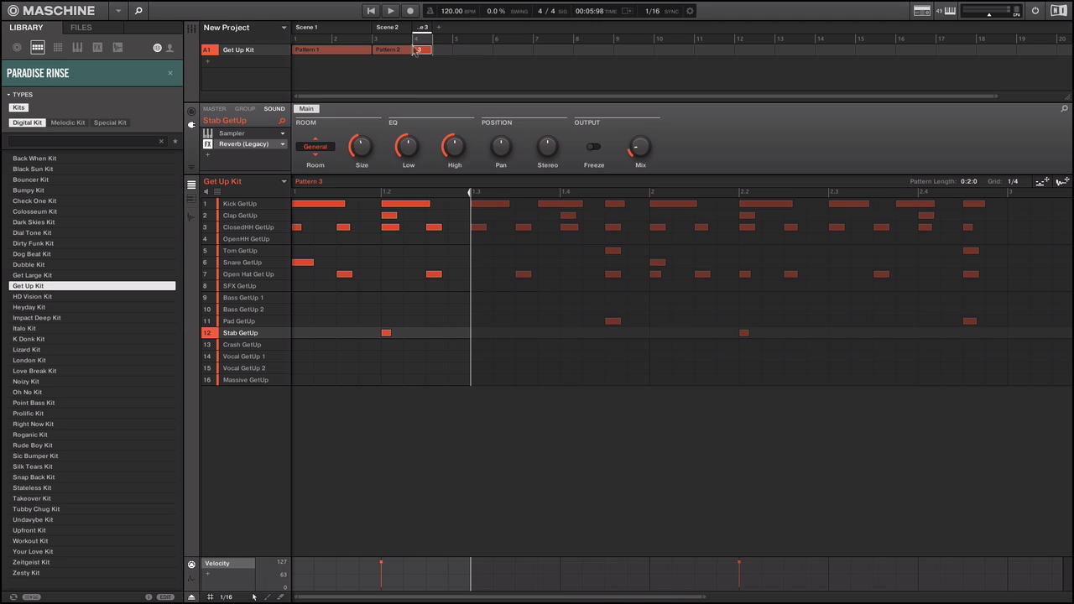
click(390, 11)
Duplicate Scene 3 into Scene 4 and Scene 4 into Scene 5, then rewind to the song start.
right_click(421, 28)
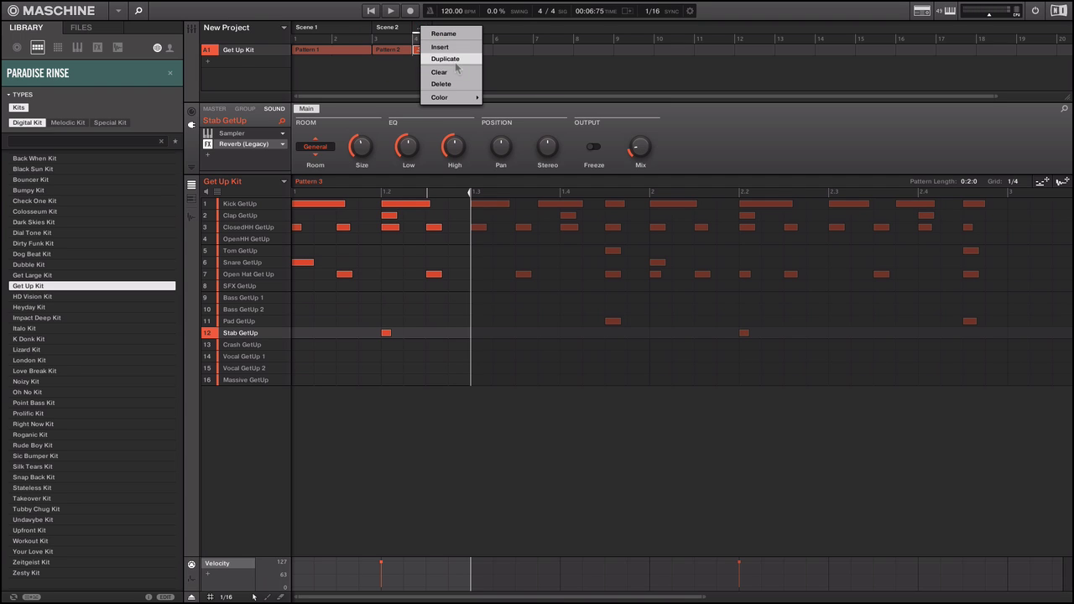
click(447, 59)
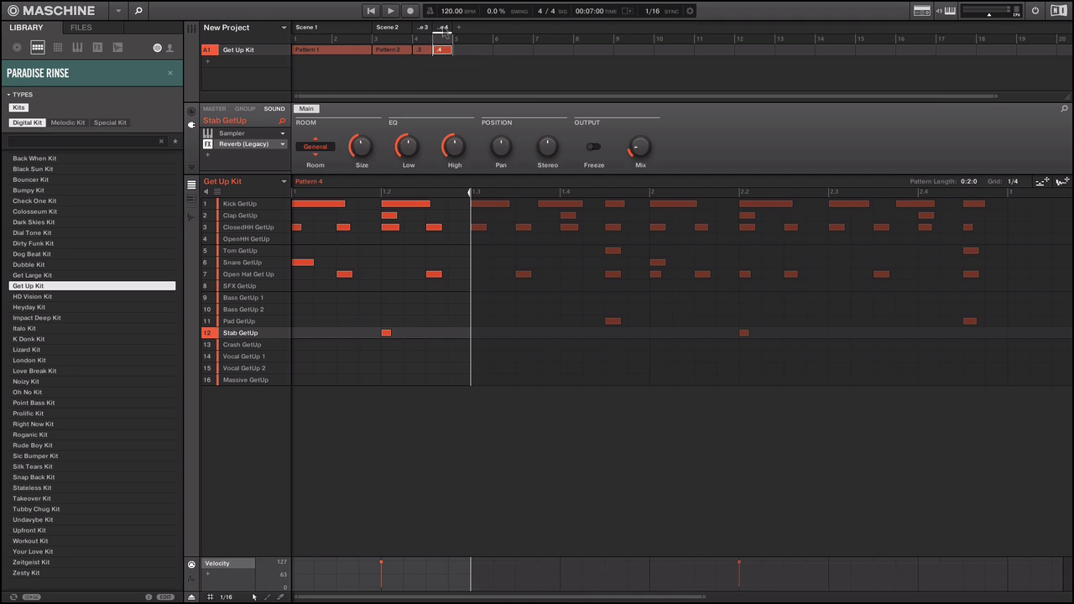
right_click(444, 31)
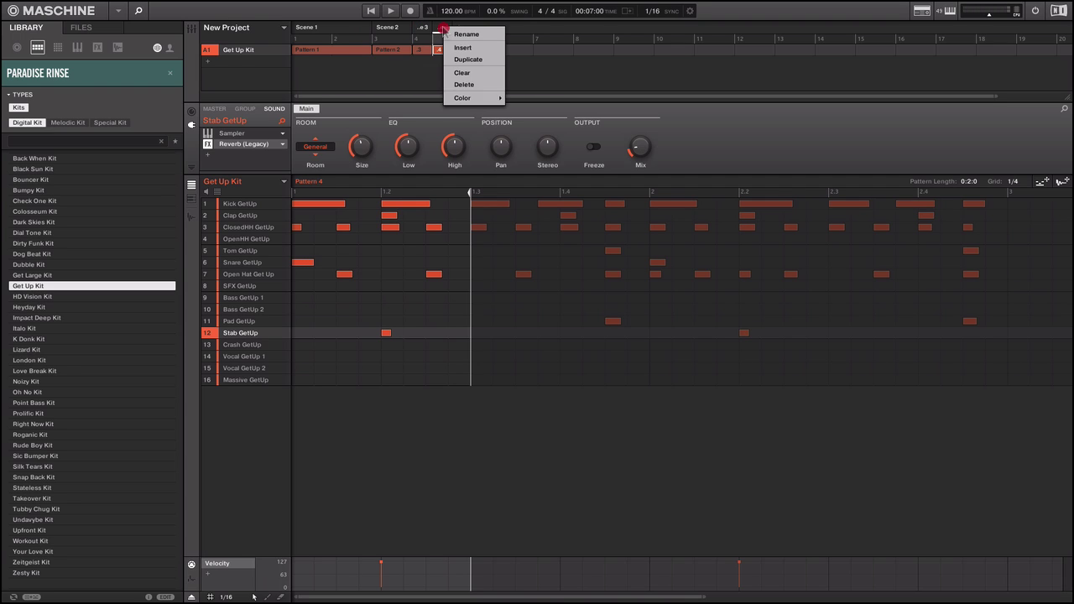
click(472, 65)
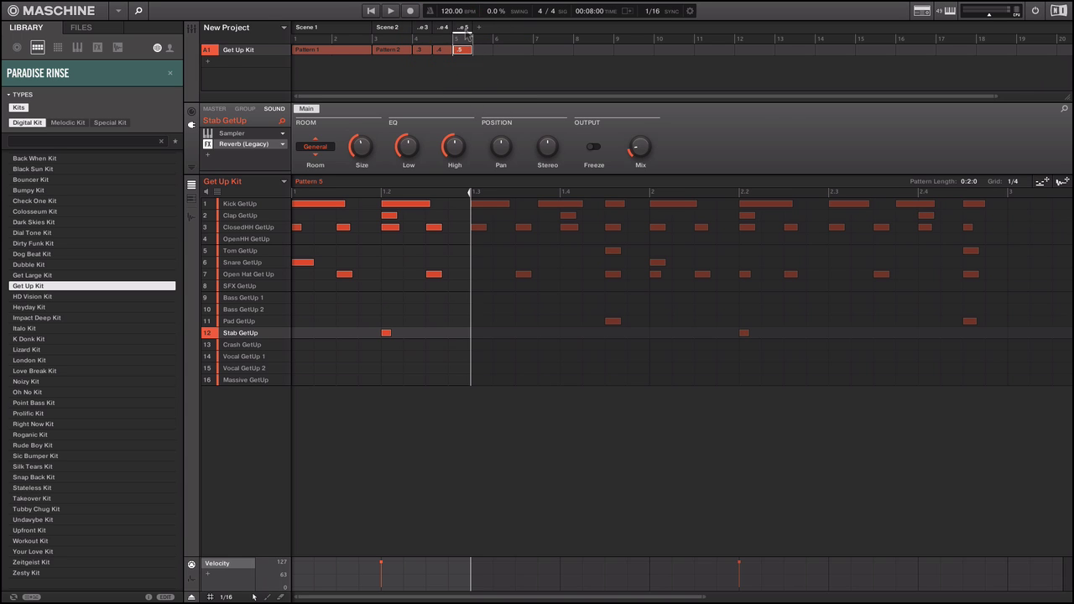
click(457, 44)
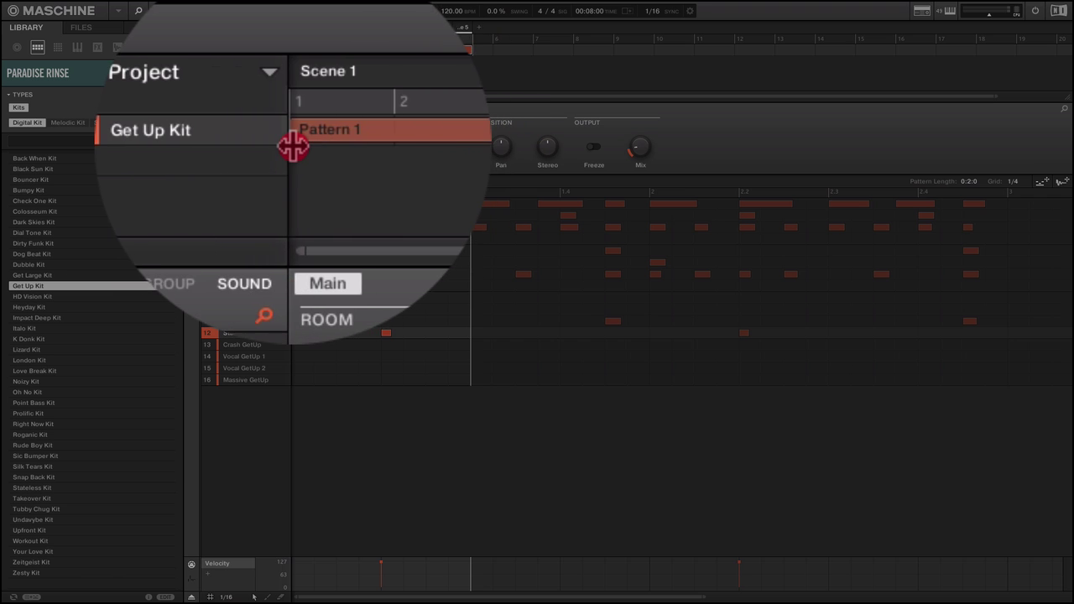
click(323, 50)
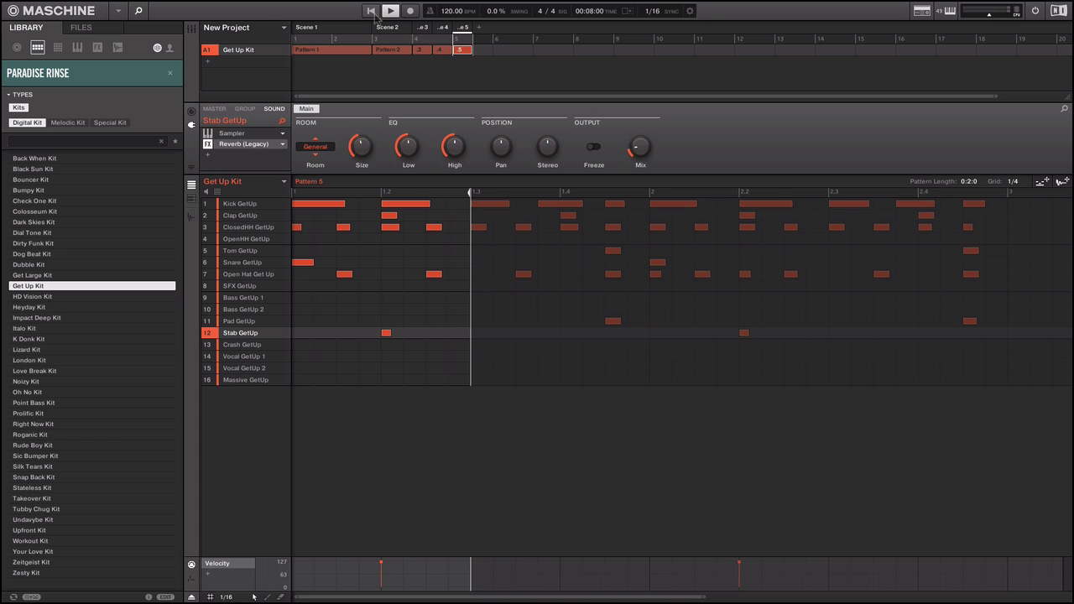
click(371, 11)
click(370, 11)
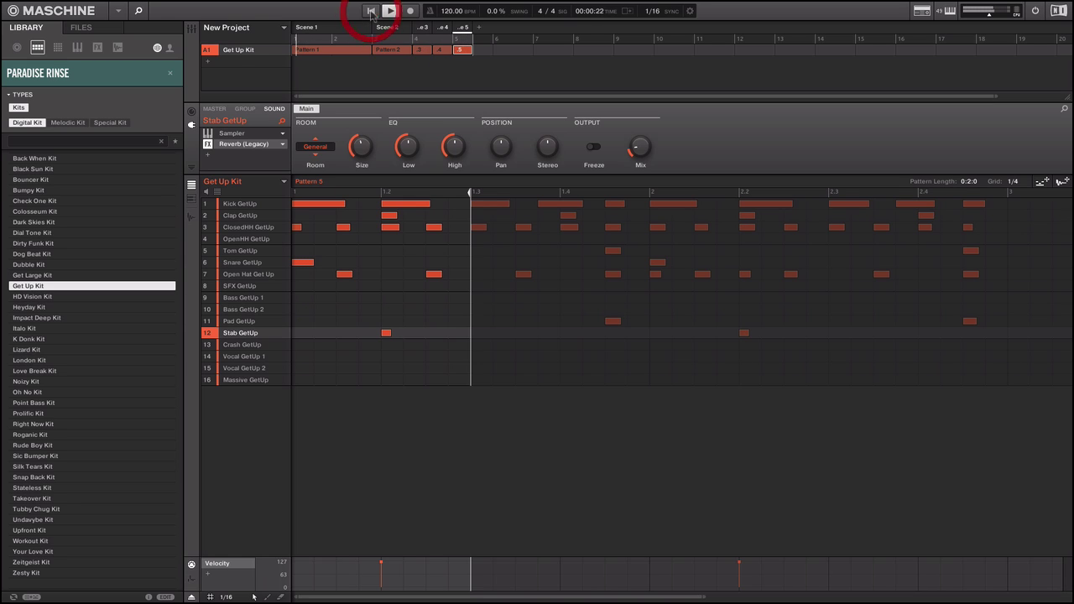
Duplicate Scene 5 into Scene 6, trim Pattern 6 to one beat (0:1:0), and briefly play it.
right_click(463, 32)
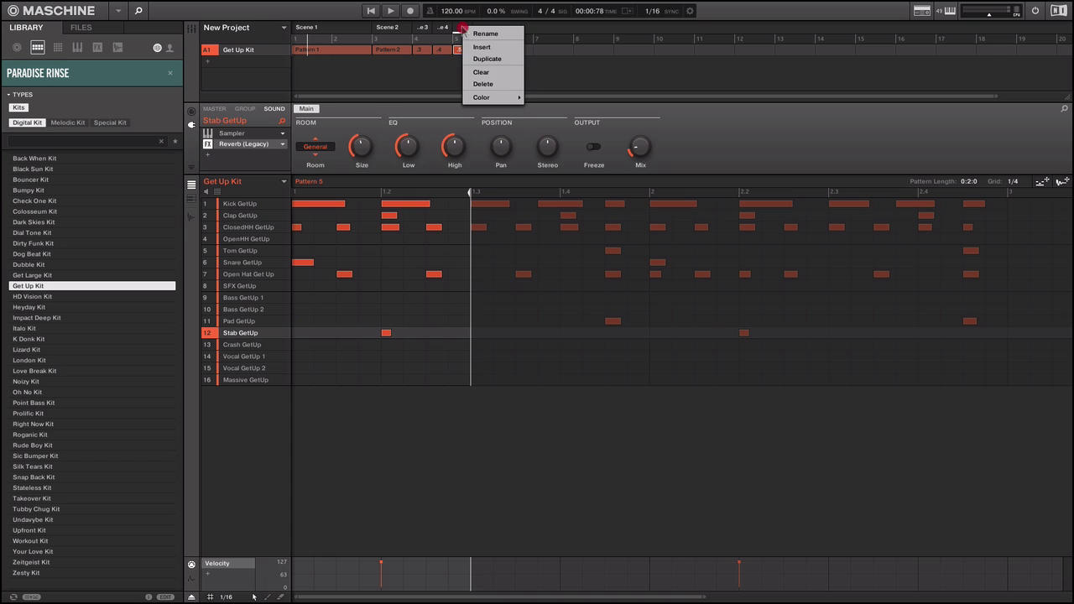
click(490, 56)
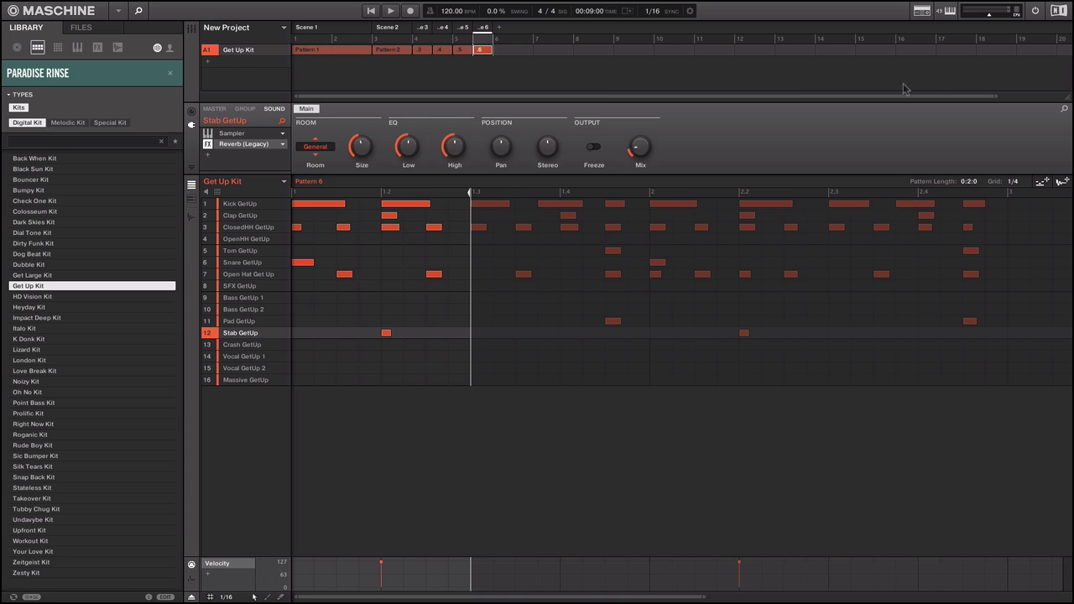
drag(996, 95, 752, 110)
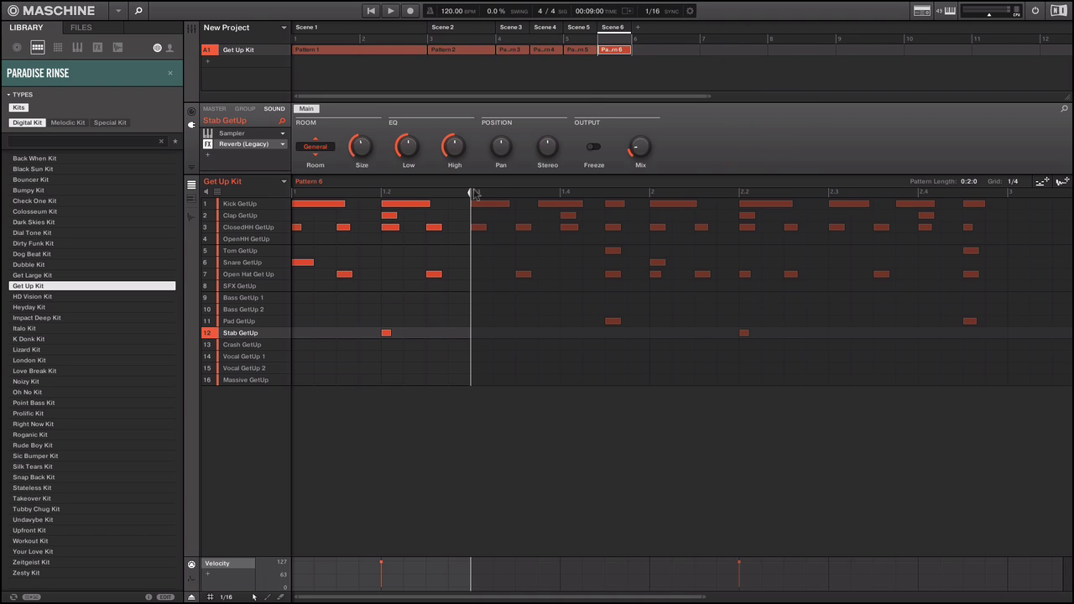
drag(471, 191, 380, 192)
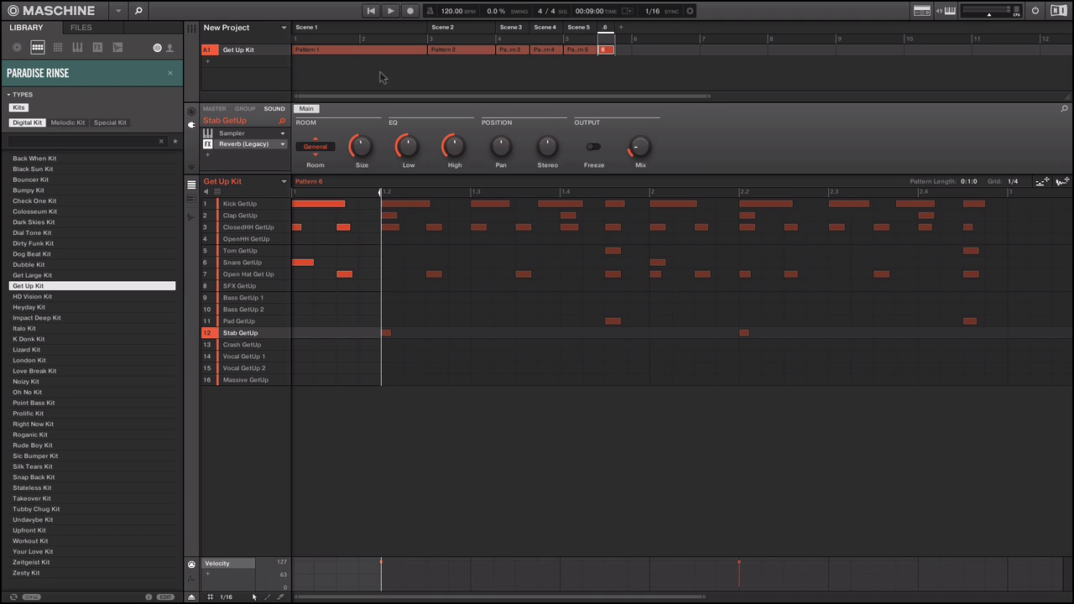
click(388, 11)
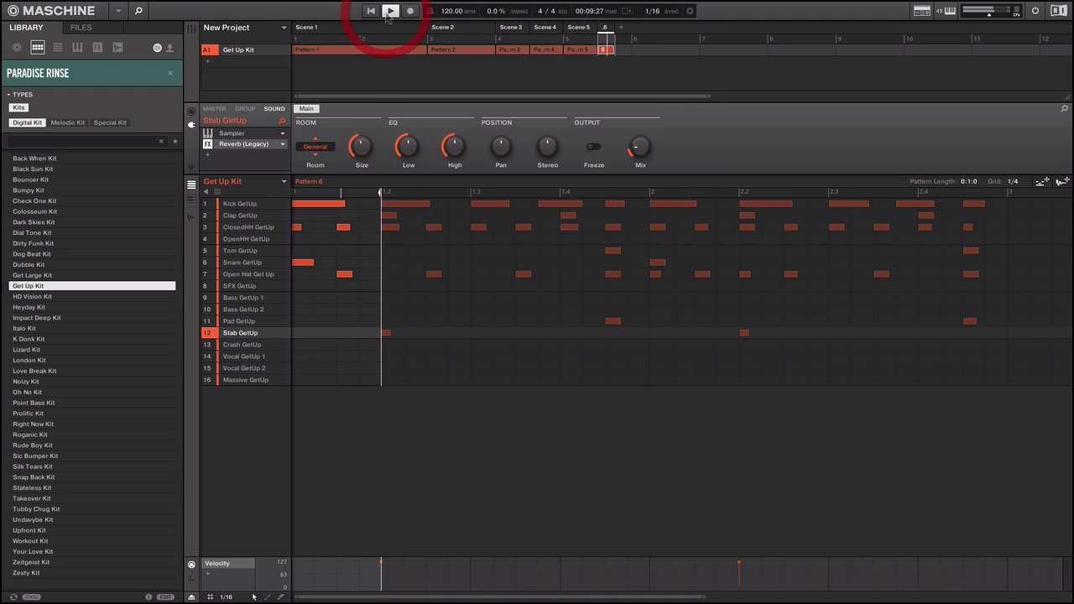
click(388, 12)
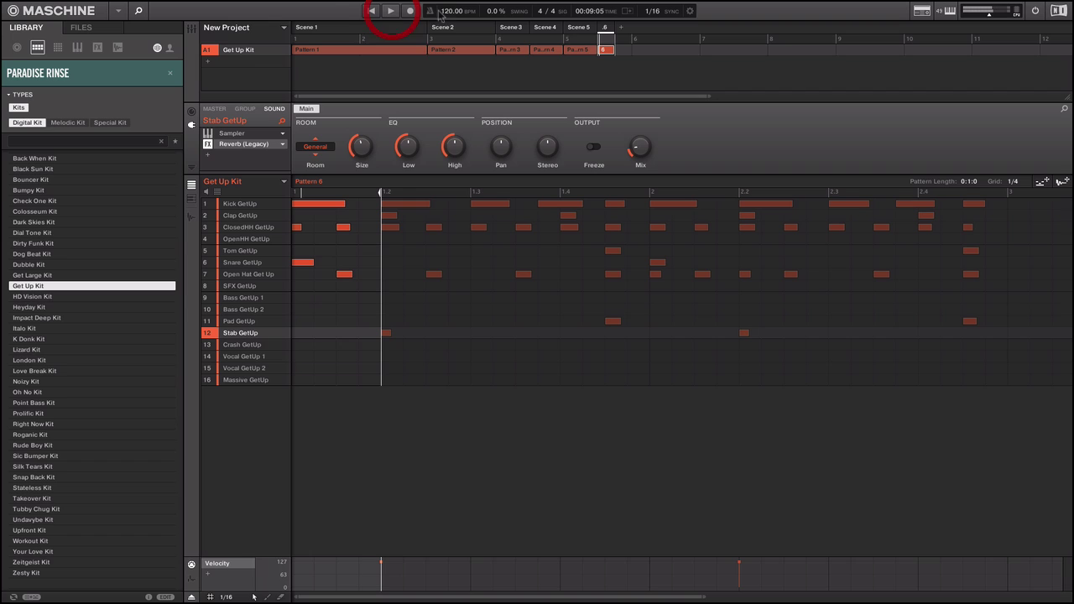
Duplicate scene 6 three times in a row into scenes 7, 8 and 9.
right_click(606, 34)
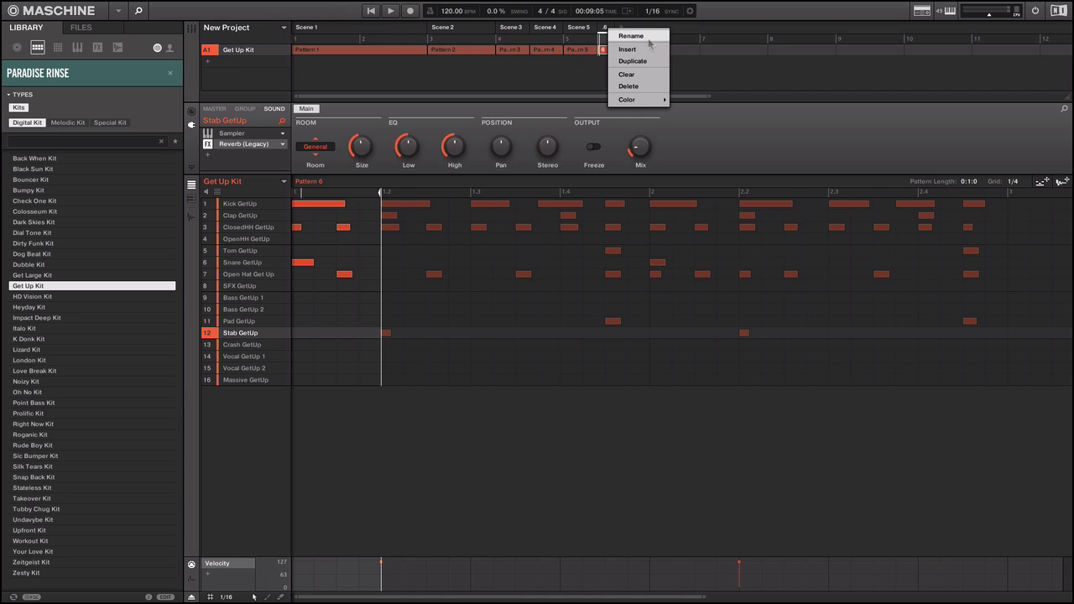
click(643, 68)
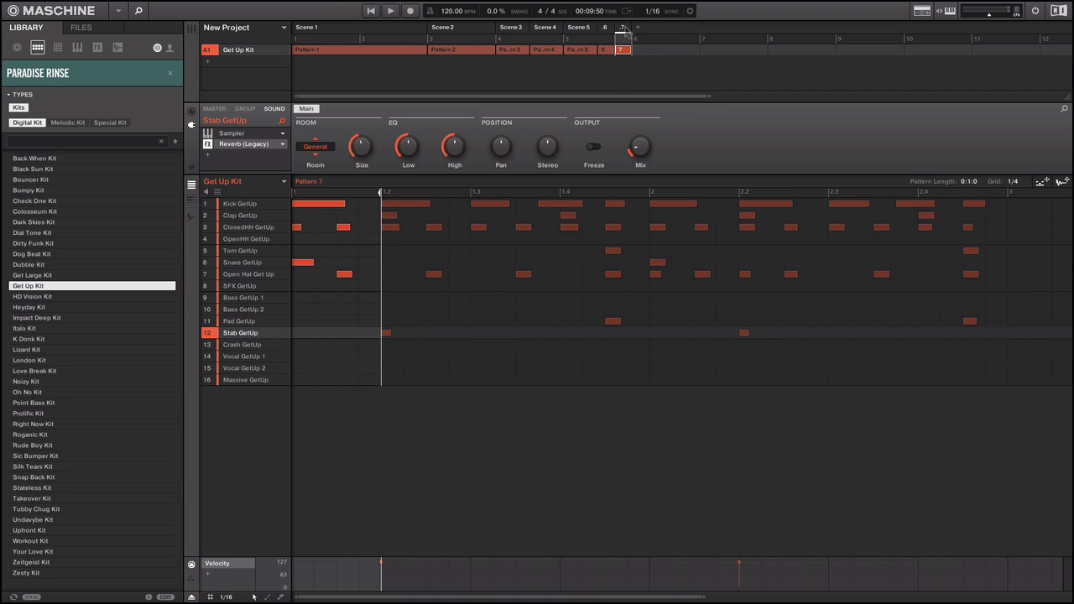
right_click(625, 32)
click(653, 65)
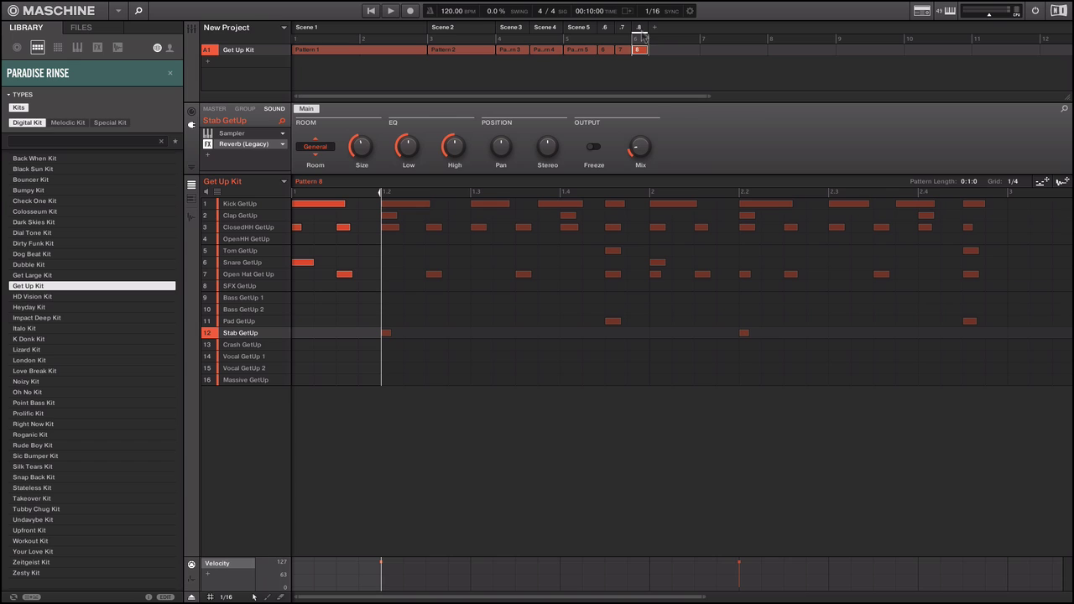
right_click(643, 34)
click(665, 67)
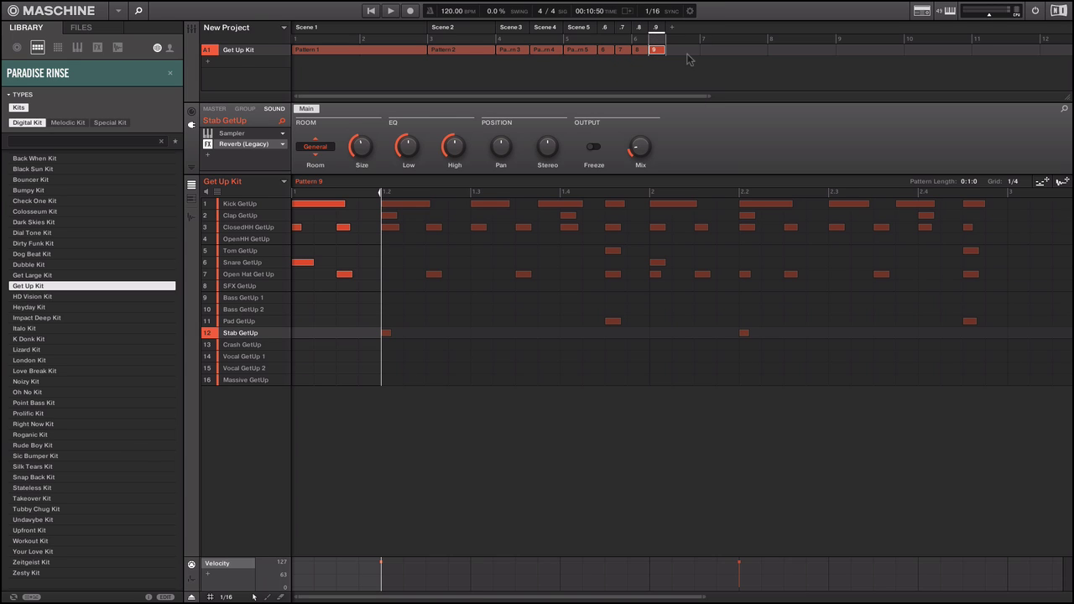
Play the arrangement from near bar 6, then stop.
click(635, 39)
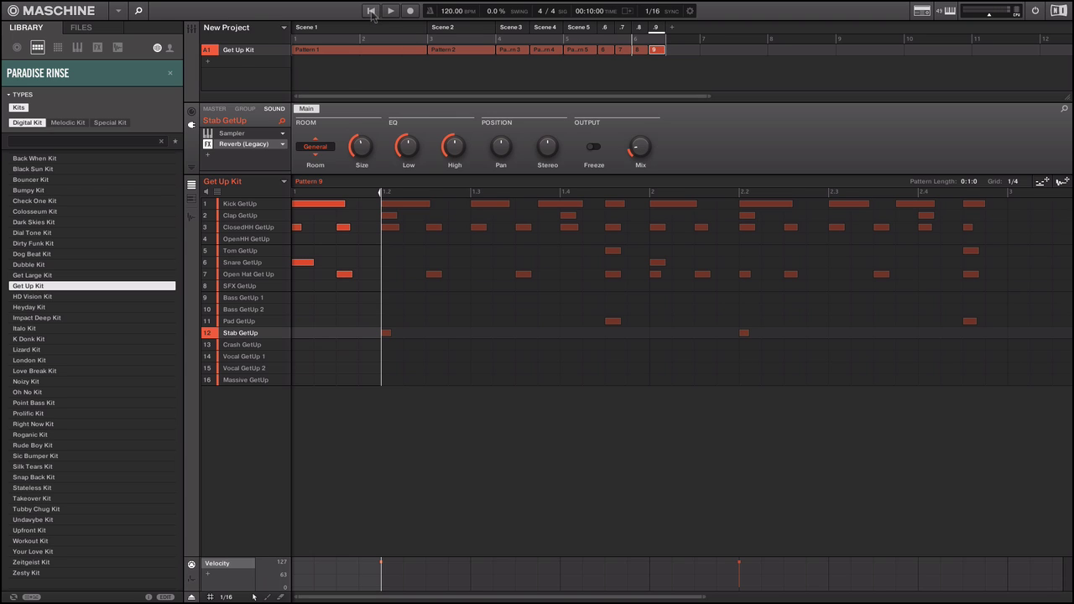
click(385, 11)
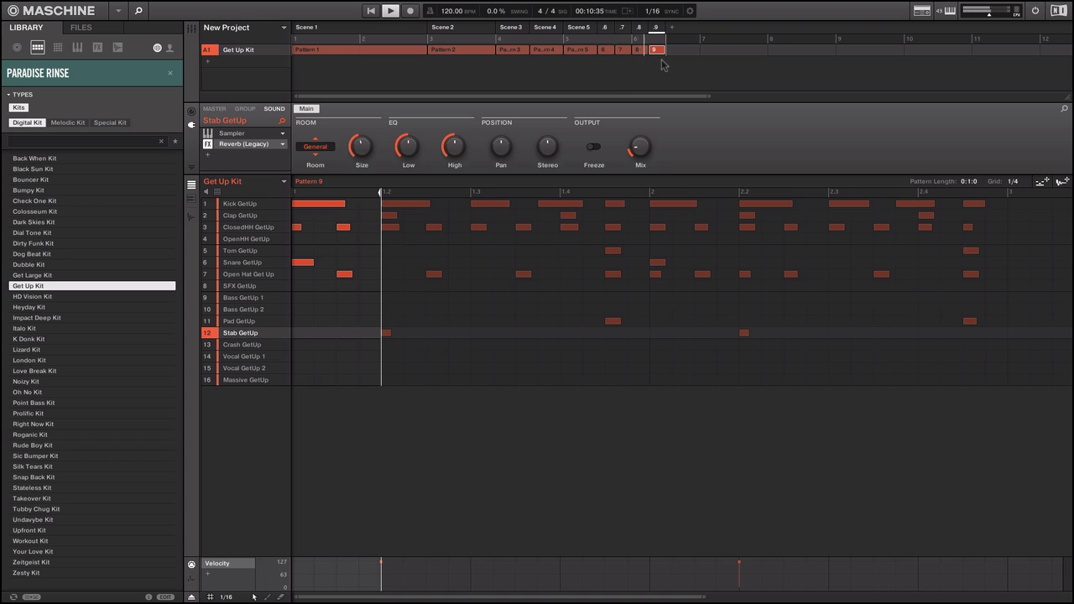
click(390, 10)
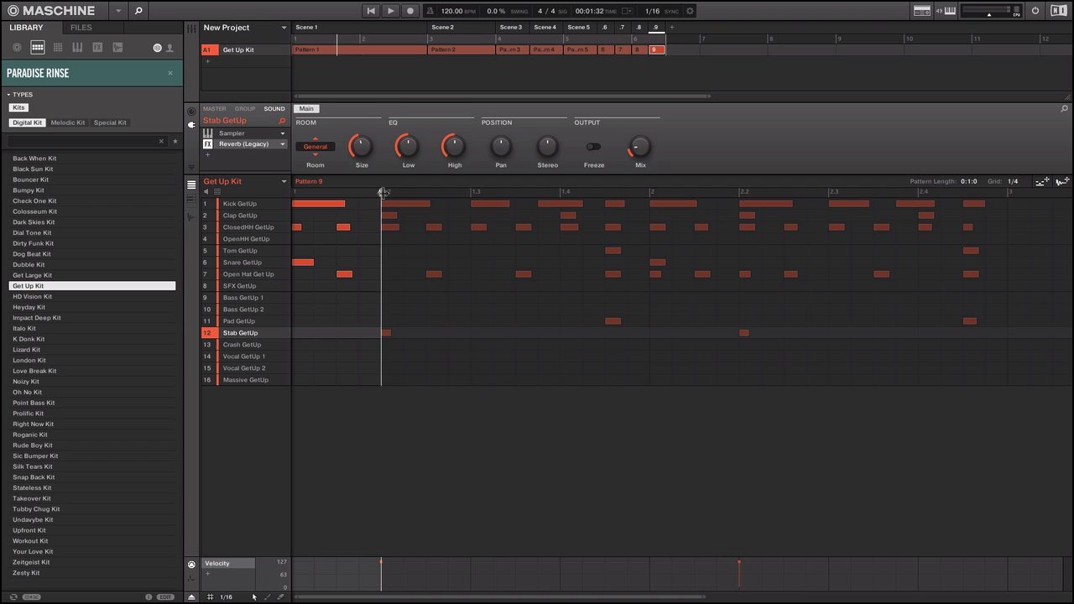
Set the grid to 1/8, trim Pattern 9 to 0:0:2, and play from the arrangement's end.
click(296, 199)
click(1013, 188)
click(1034, 246)
drag(381, 193, 335, 193)
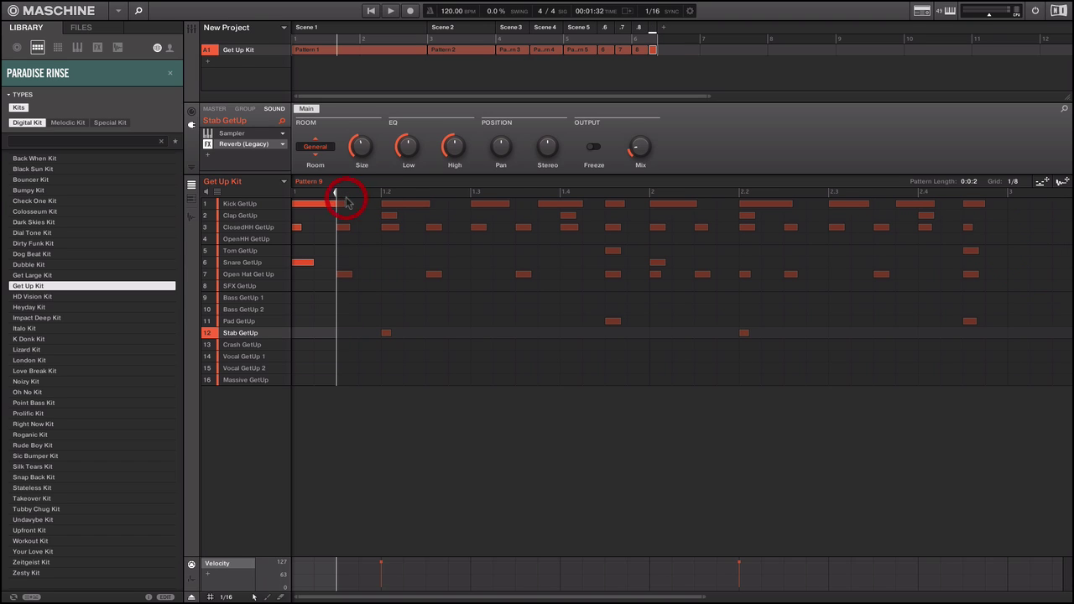
click(652, 43)
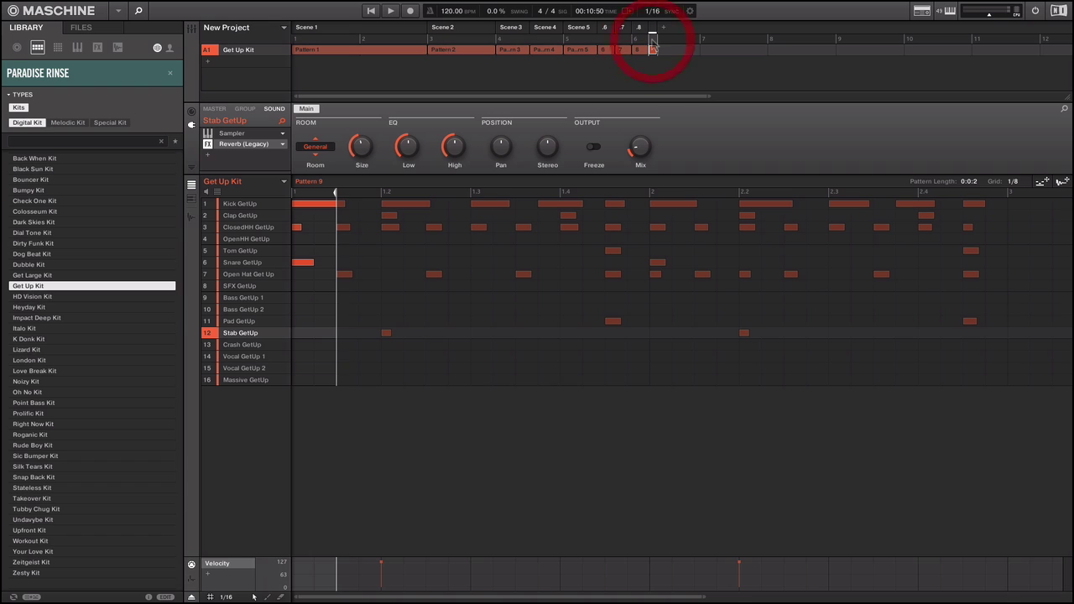
click(391, 11)
drag(708, 96, 587, 96)
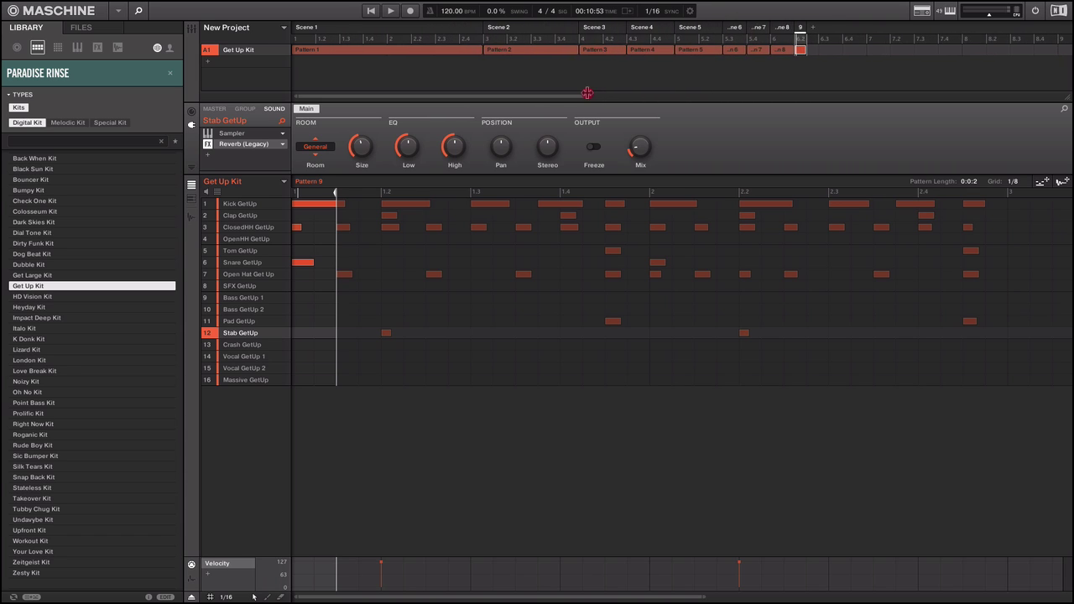
click(801, 31)
Duplicate the newest short scene four times, creating scenes with Patterns 10, 11, 12 and 13.
right_click(804, 30)
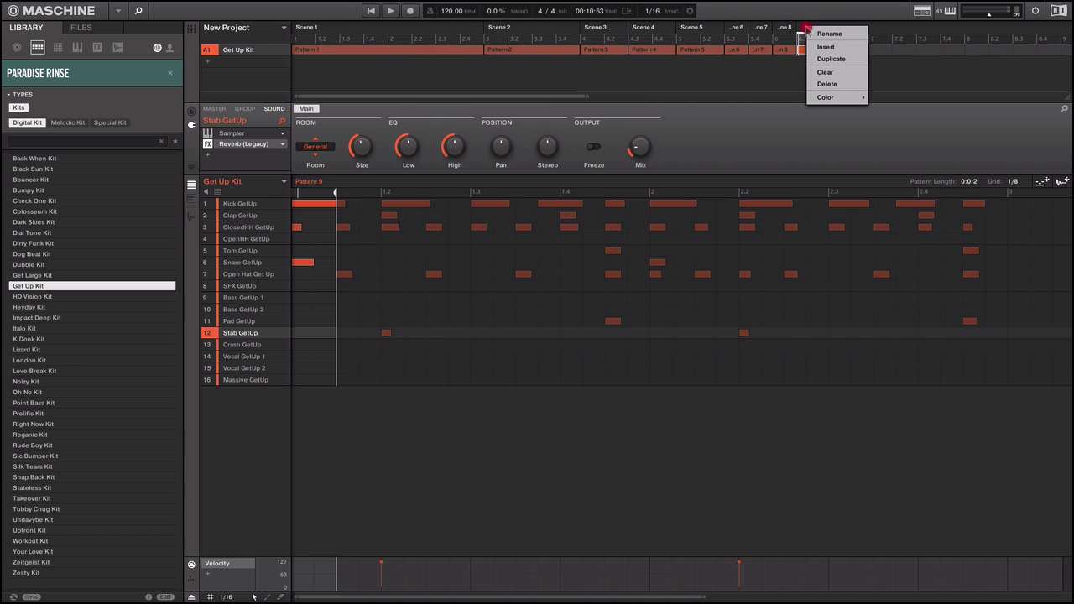
click(839, 58)
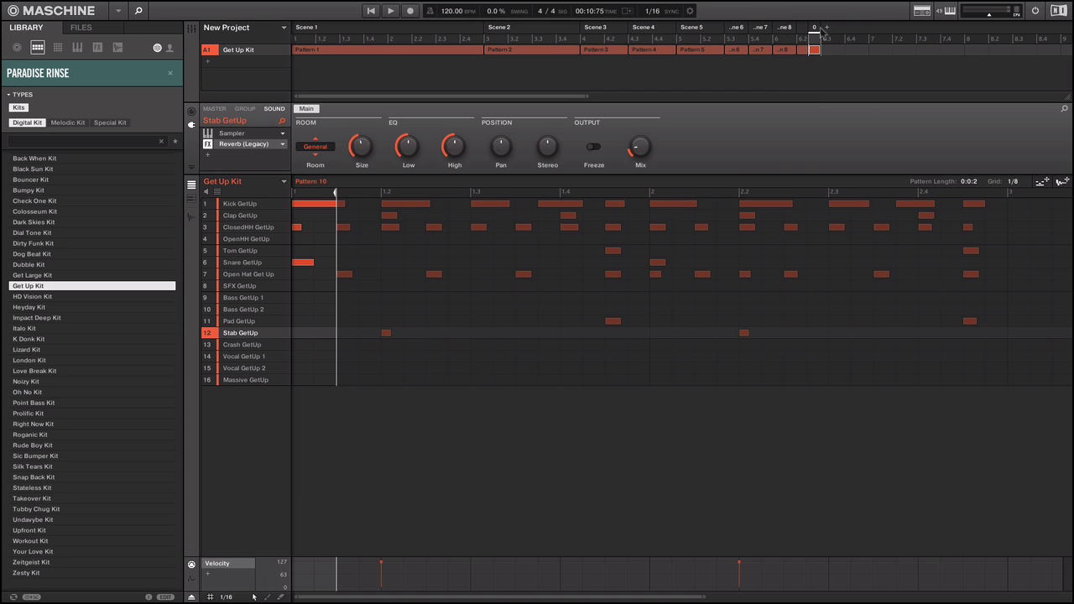
right_click(818, 32)
click(860, 63)
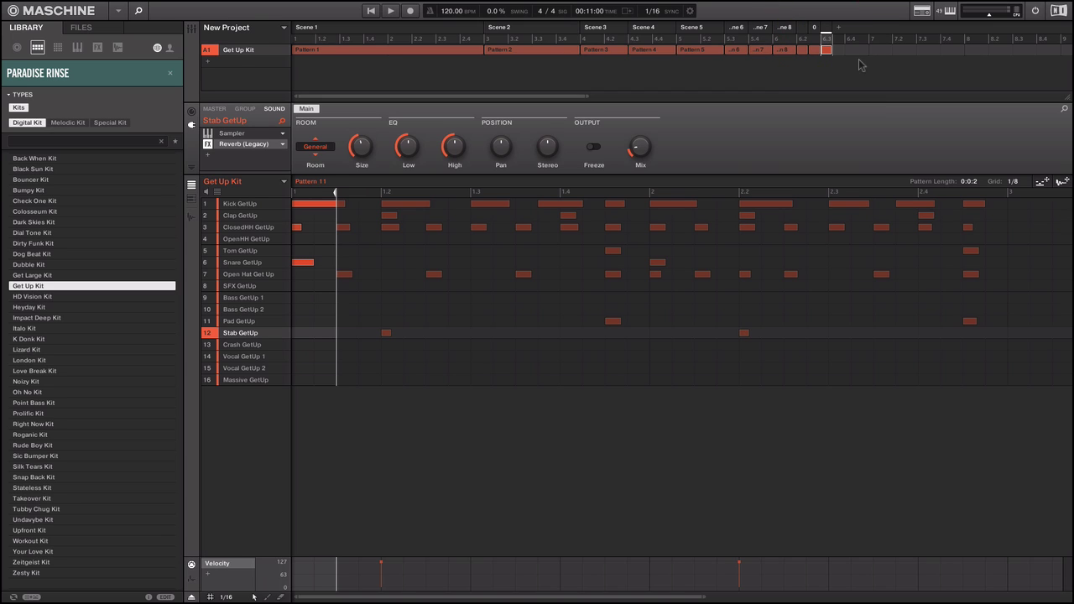
right_click(828, 32)
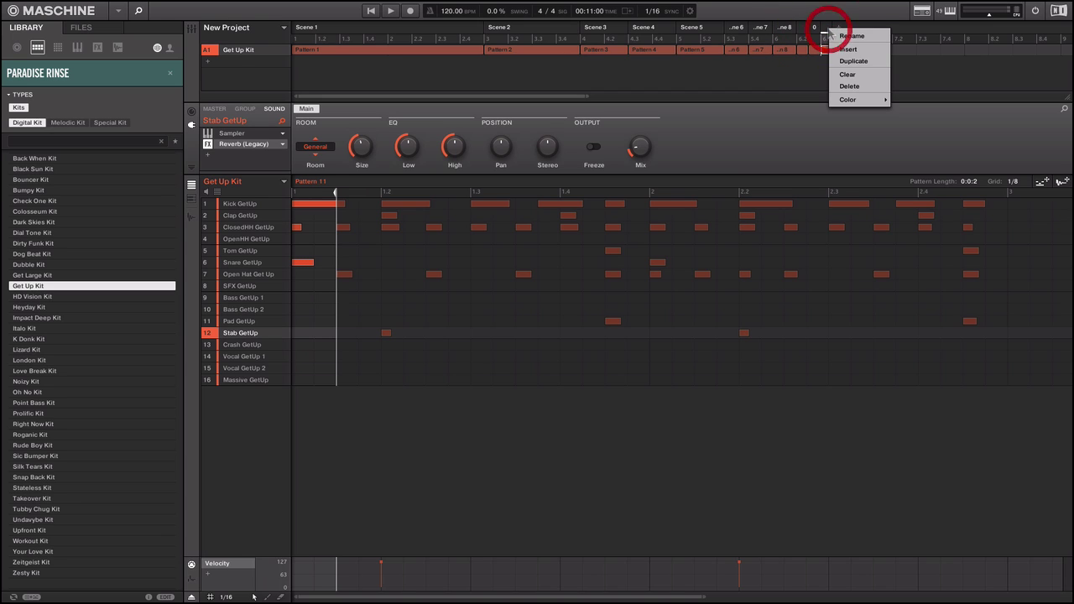
click(859, 64)
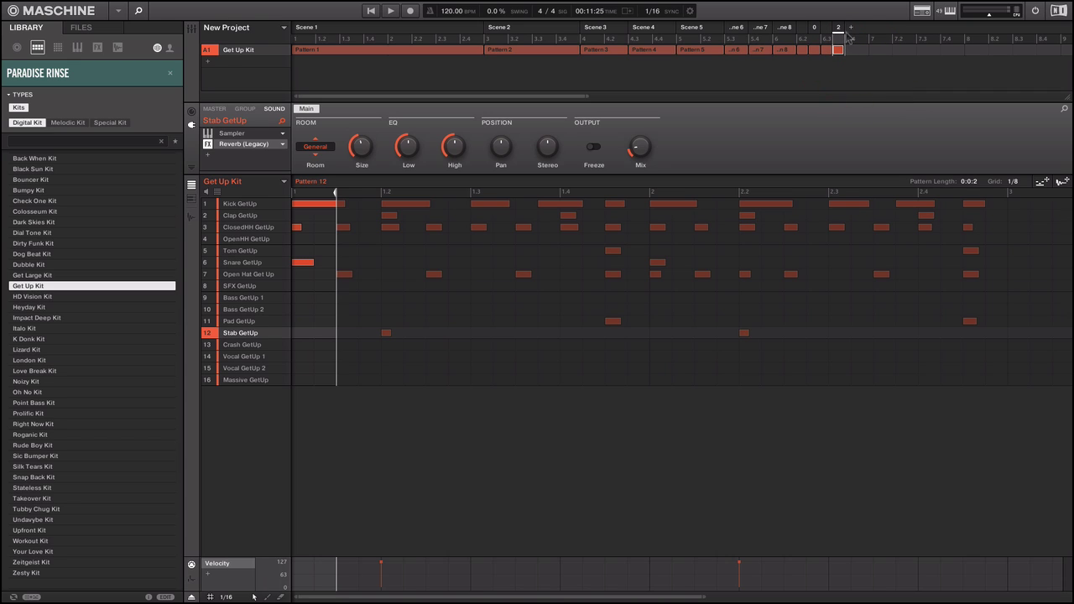
right_click(839, 34)
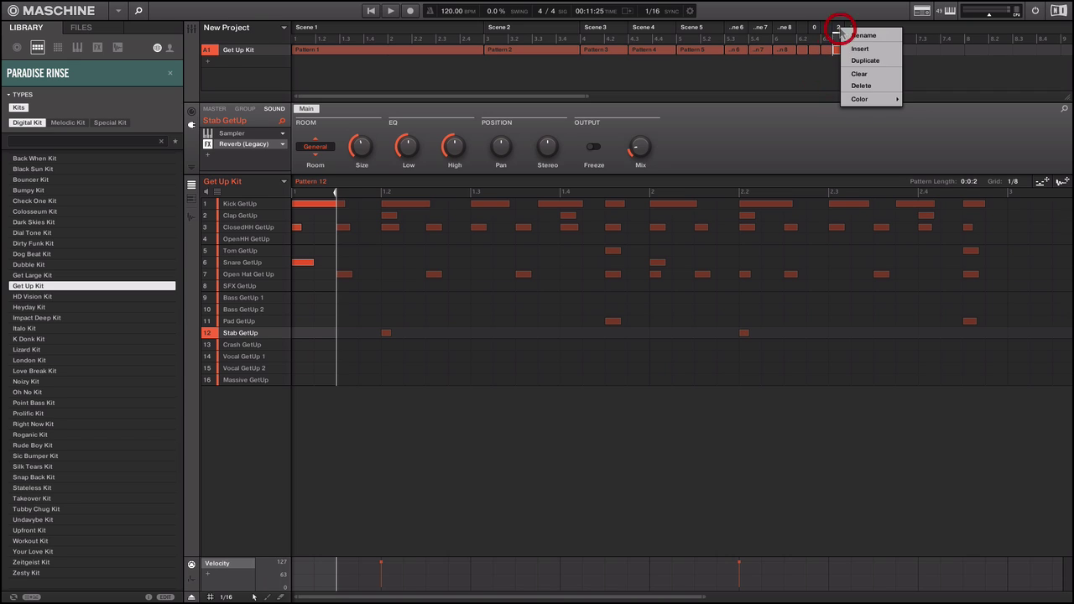
click(878, 62)
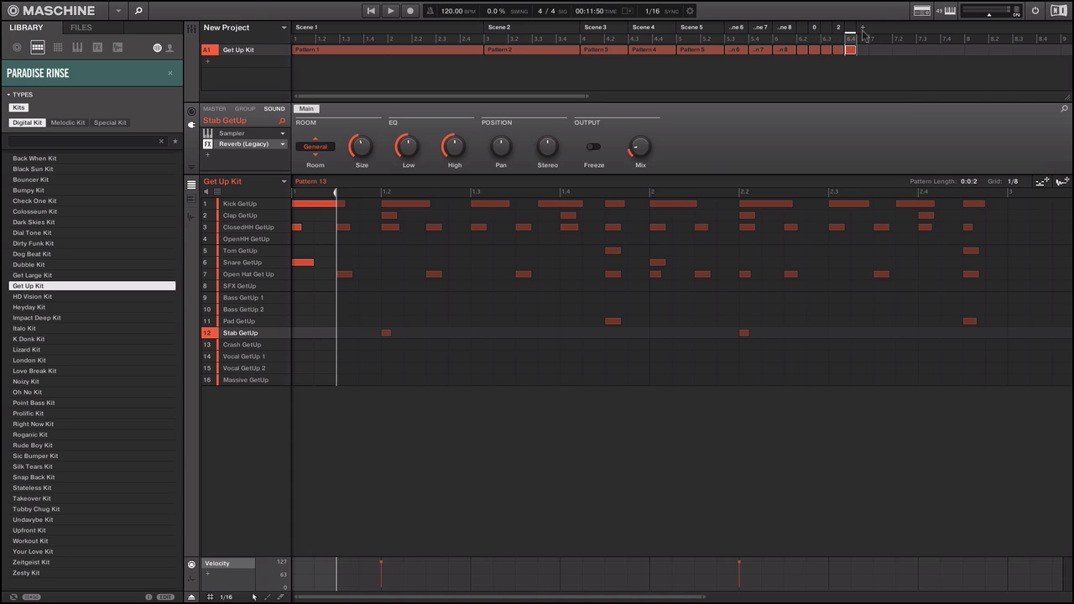
Copy Scene 1 to the end of the arrangement as new Scene 14.
click(377, 34)
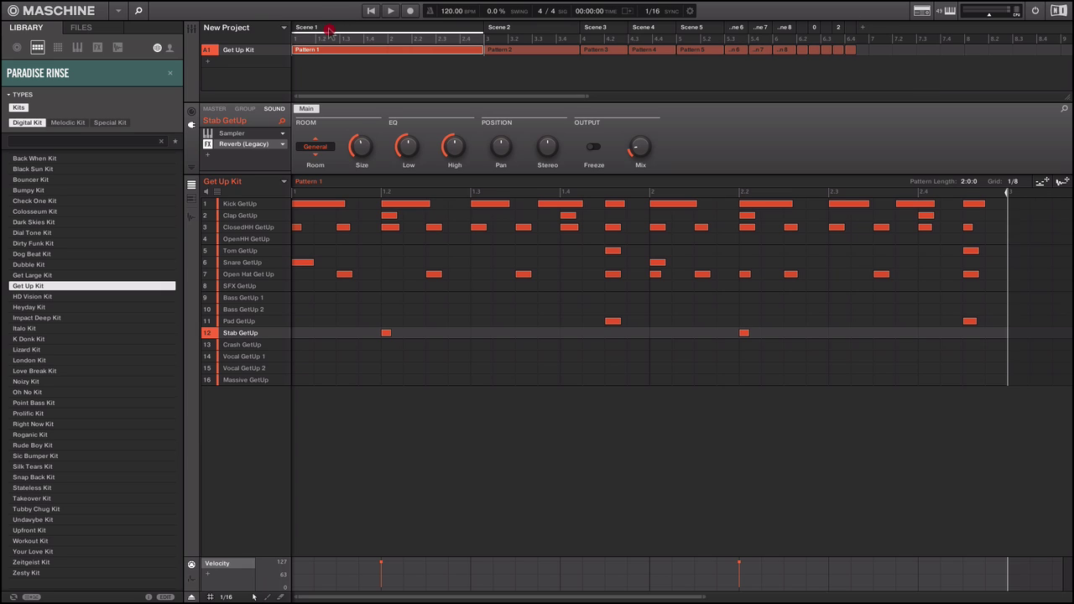
drag(329, 31, 858, 8)
click(862, 29)
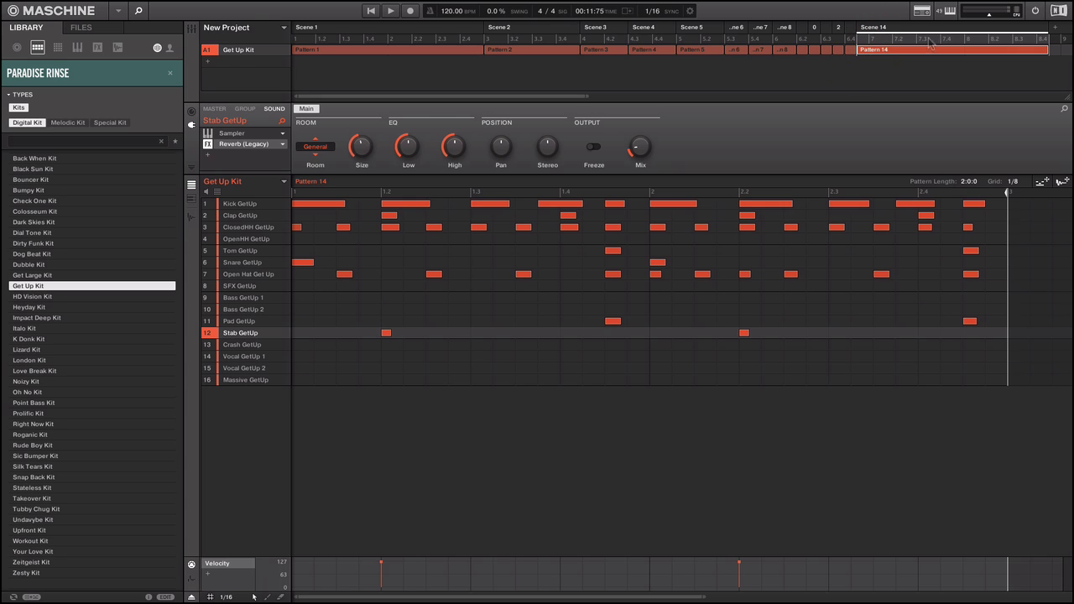
Duplicate Scene 14 into Scene 15 with Pattern 15.
right_click(881, 31)
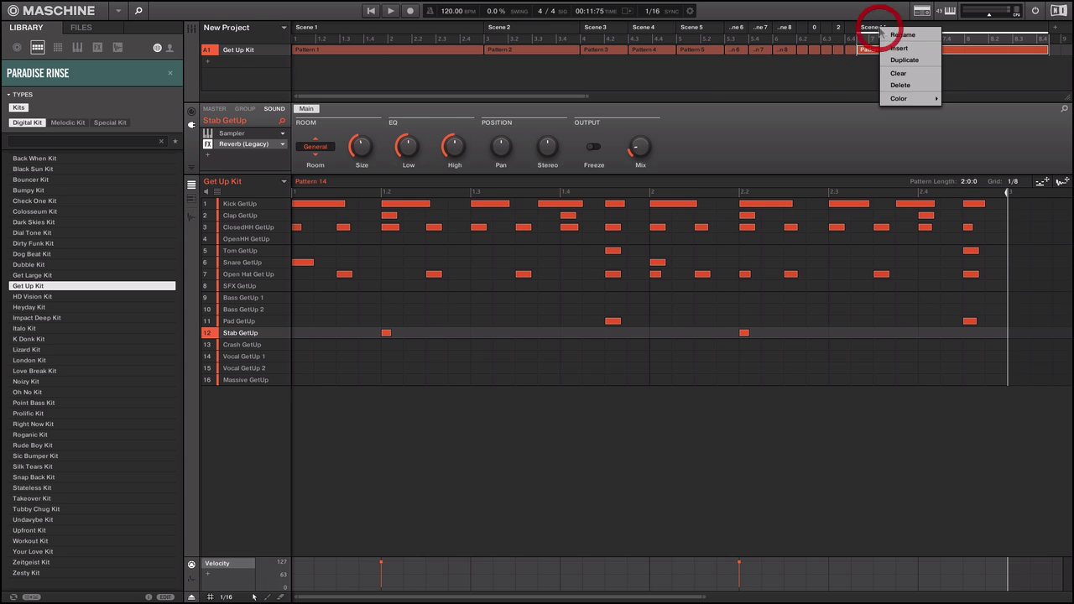
click(905, 59)
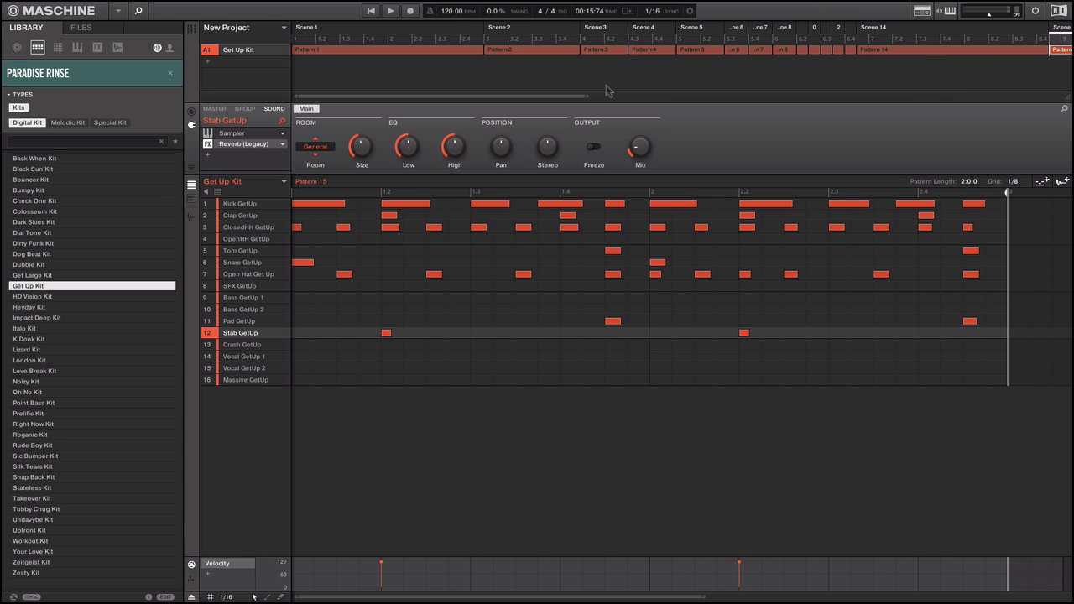
drag(587, 96, 797, 138)
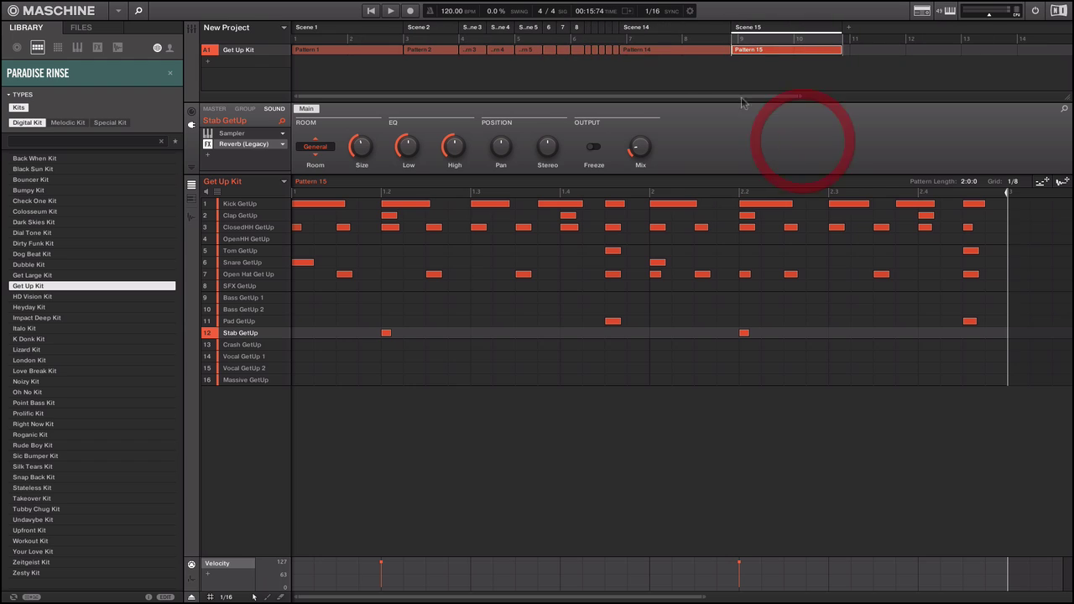
click(705, 41)
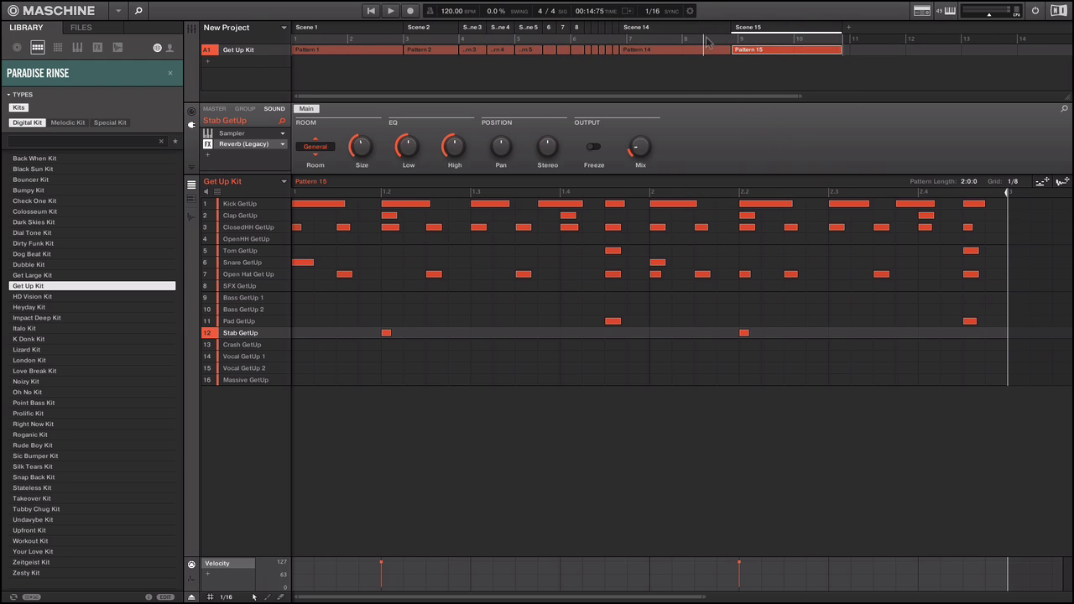
click(372, 13)
Inspect Patterns 14, 1 and 13 in the pattern editor.
click(635, 54)
click(387, 52)
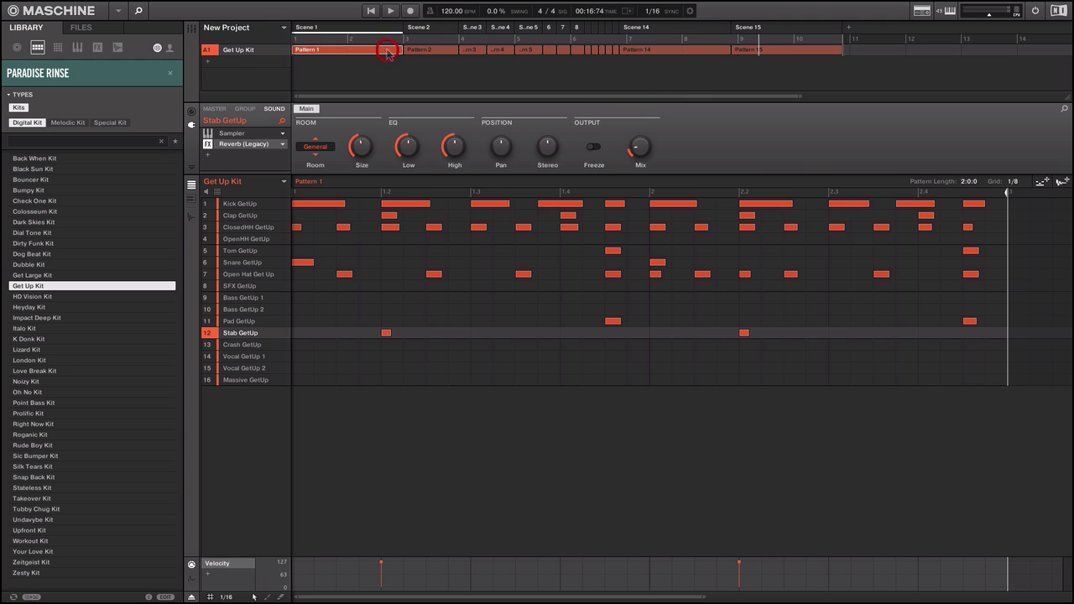
click(616, 50)
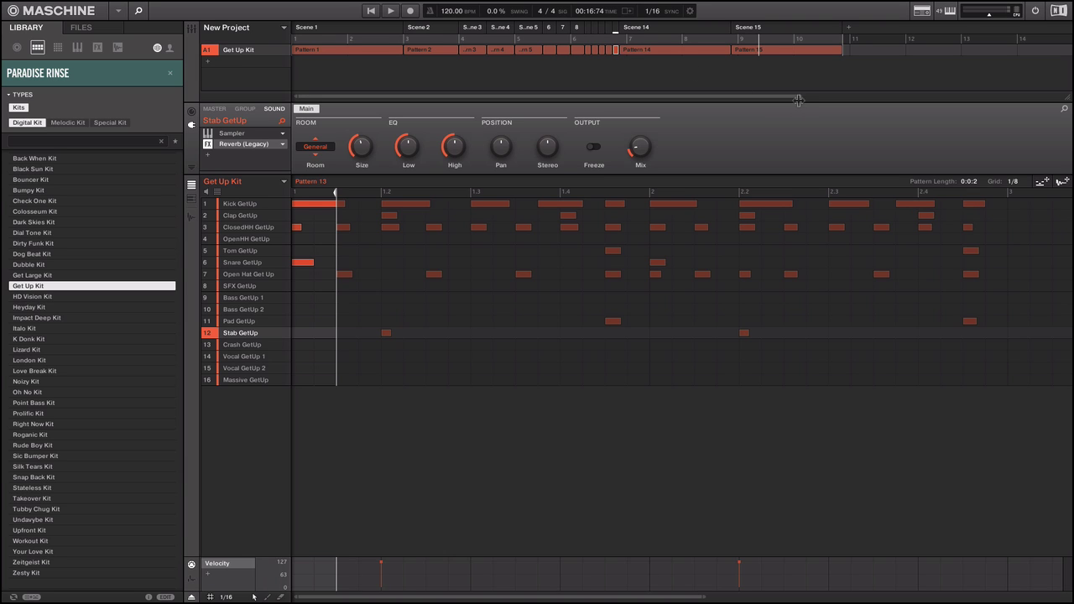
drag(798, 96, 534, 96)
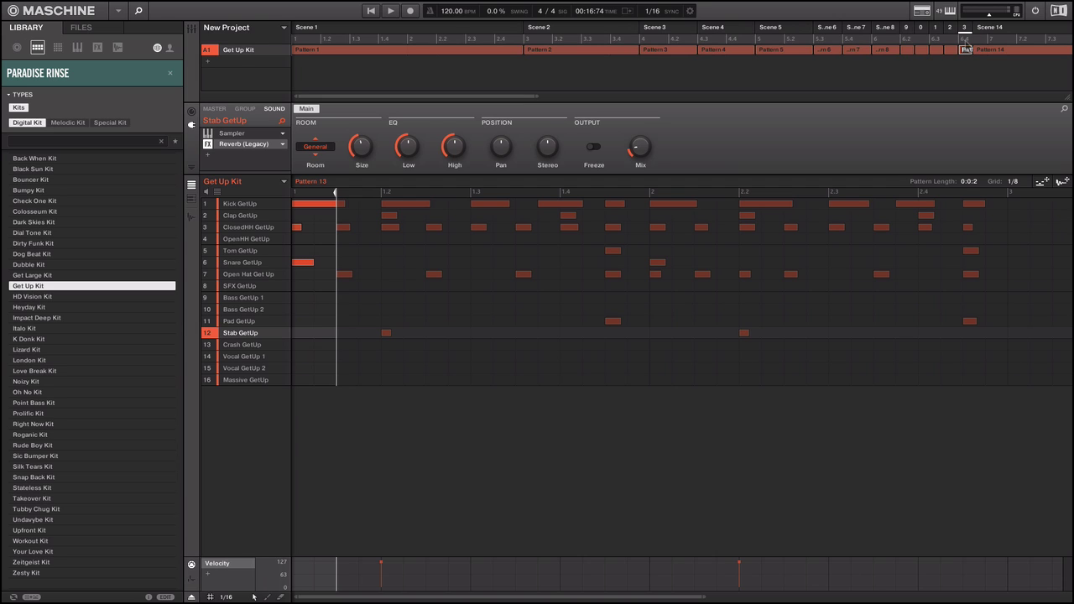
Duplicate the short scene at bar 6.4 into a new scene holding Pattern 16.
click(965, 49)
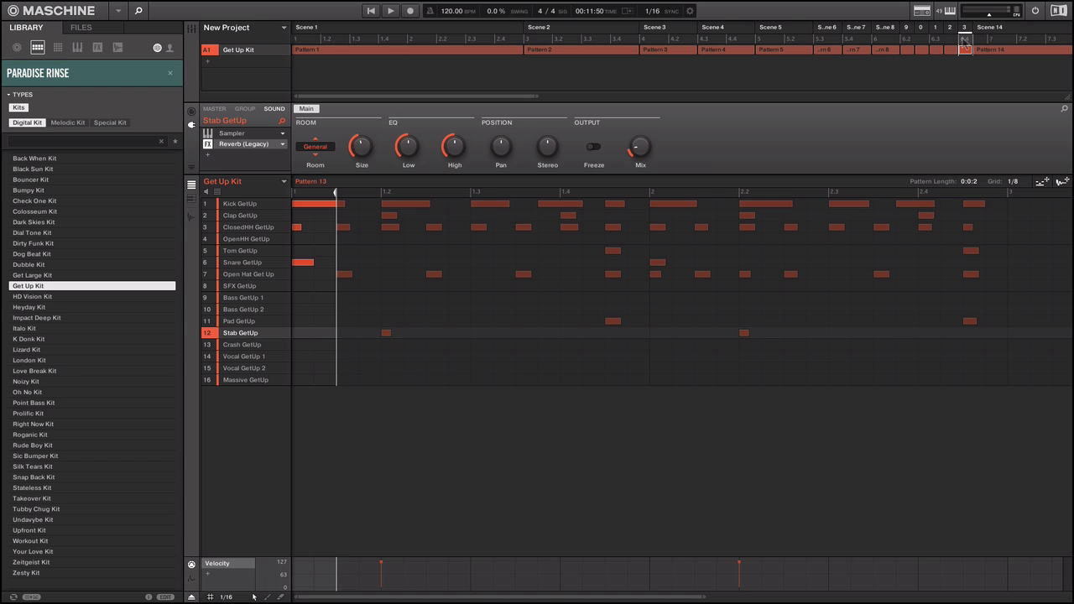
click(966, 43)
click(968, 42)
click(969, 42)
click(966, 41)
right_click(965, 35)
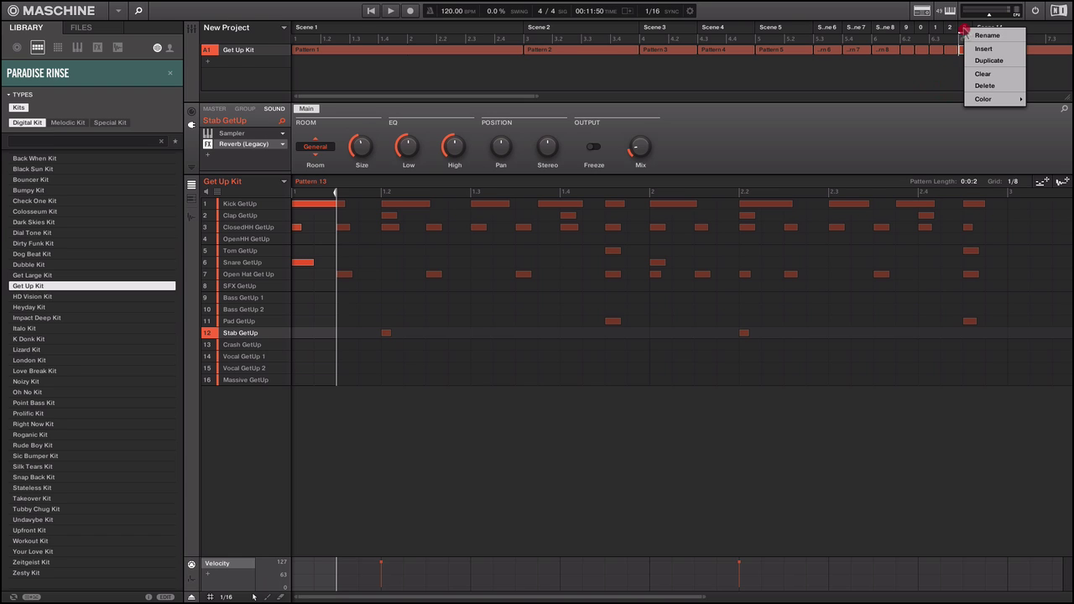
click(999, 64)
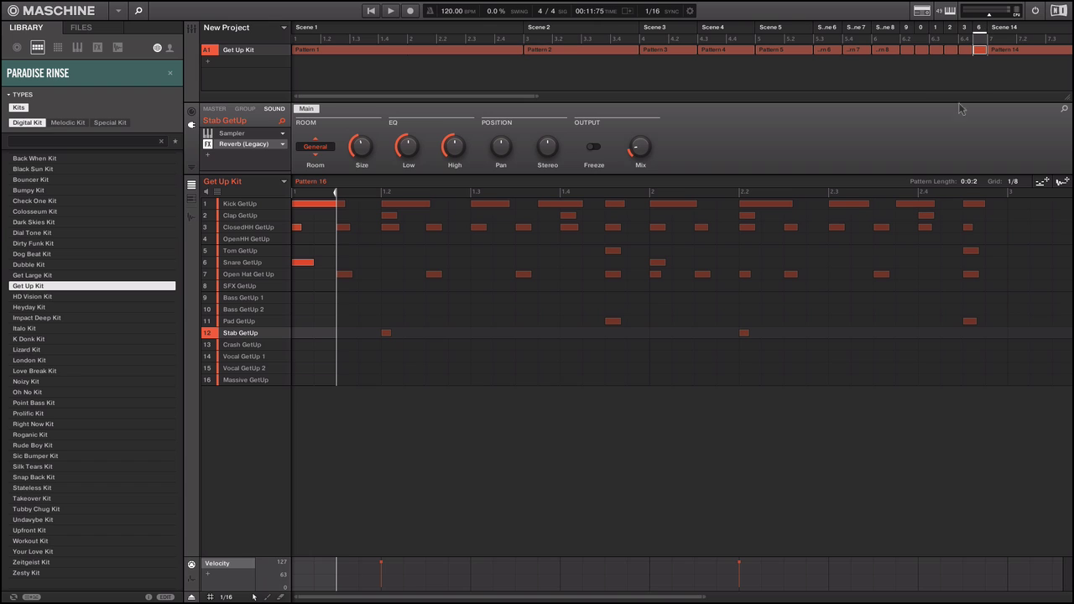
Insert an empty one-bar Scene 17 after scene 6, ahead of Scene 14.
scroll(980, 87, right, 1)
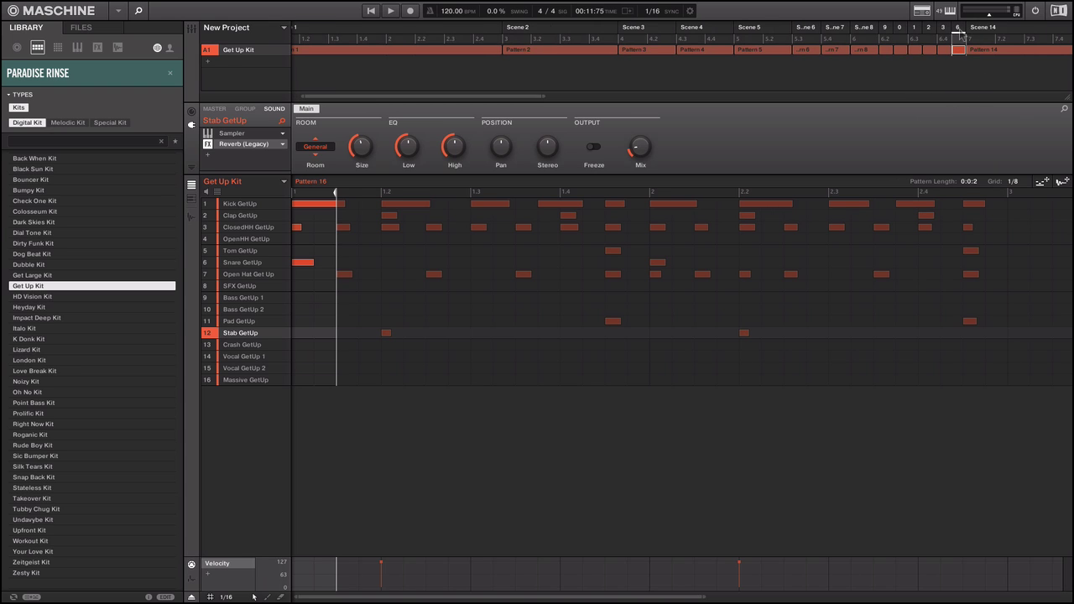
right_click(965, 32)
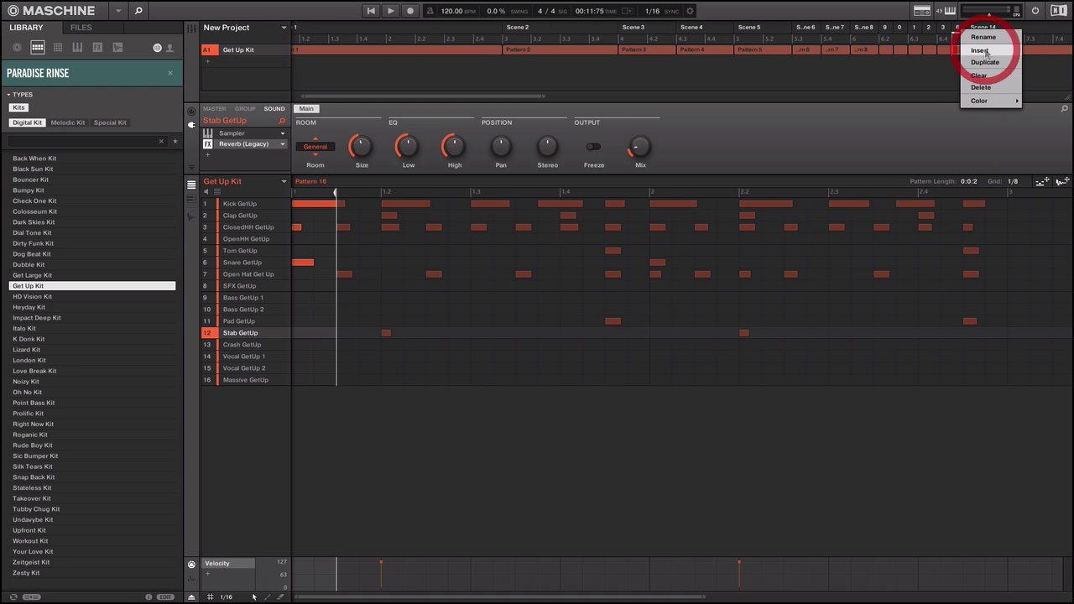
click(982, 50)
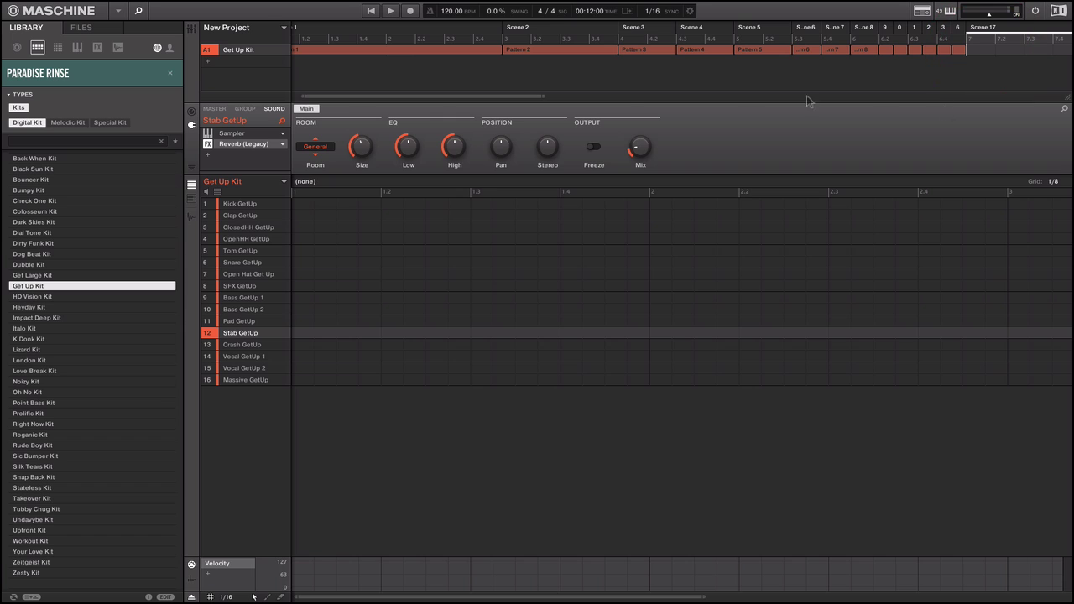
drag(529, 95, 563, 96)
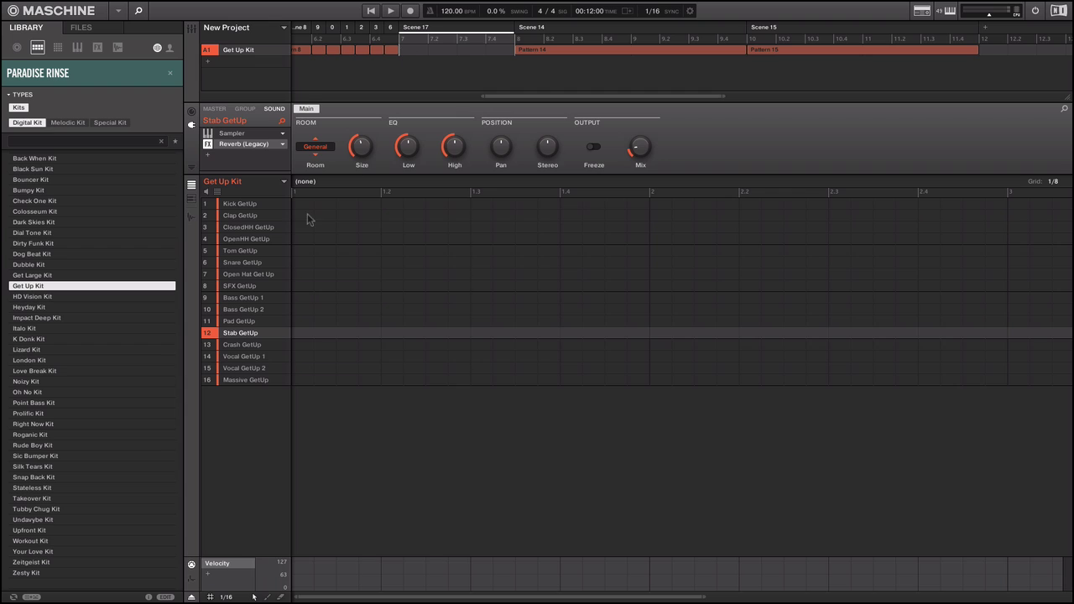
Create empty Pattern 17 from the second pattern bank for Scene 17 and trim it to one bar.
click(300, 182)
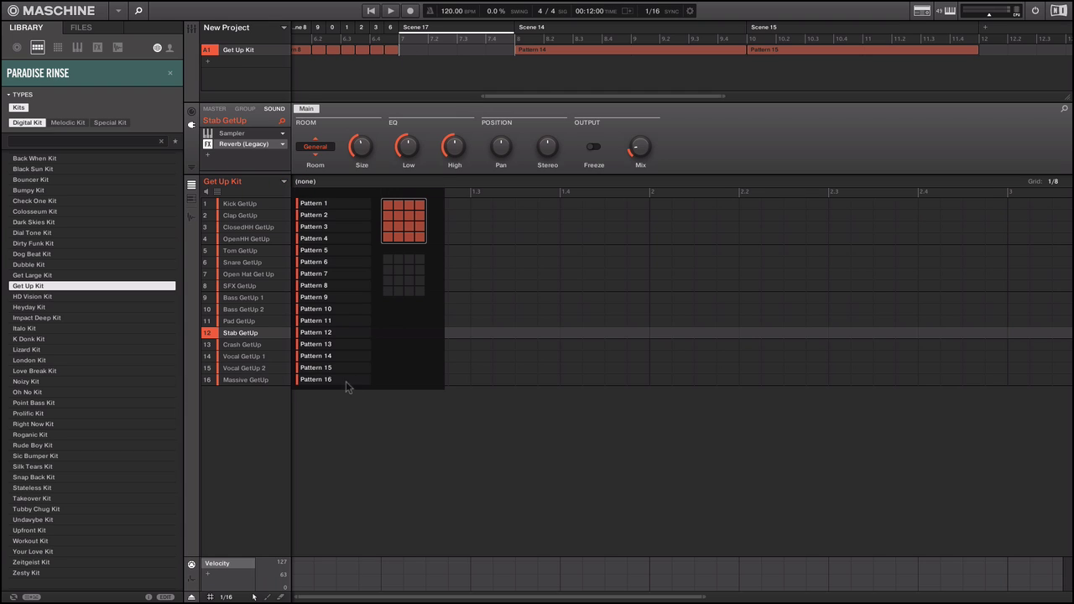
click(390, 265)
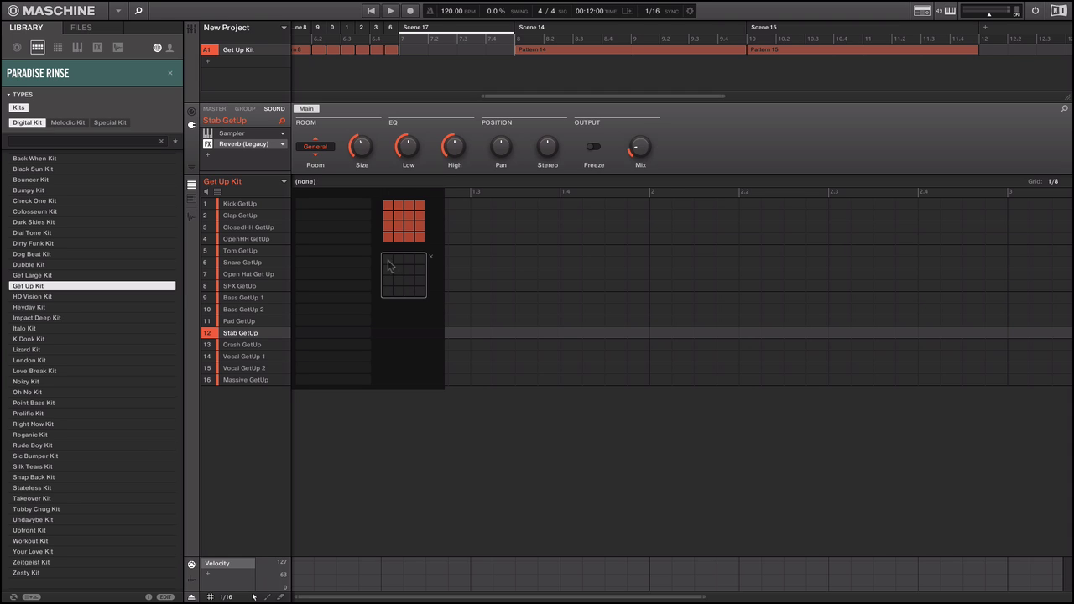
click(387, 261)
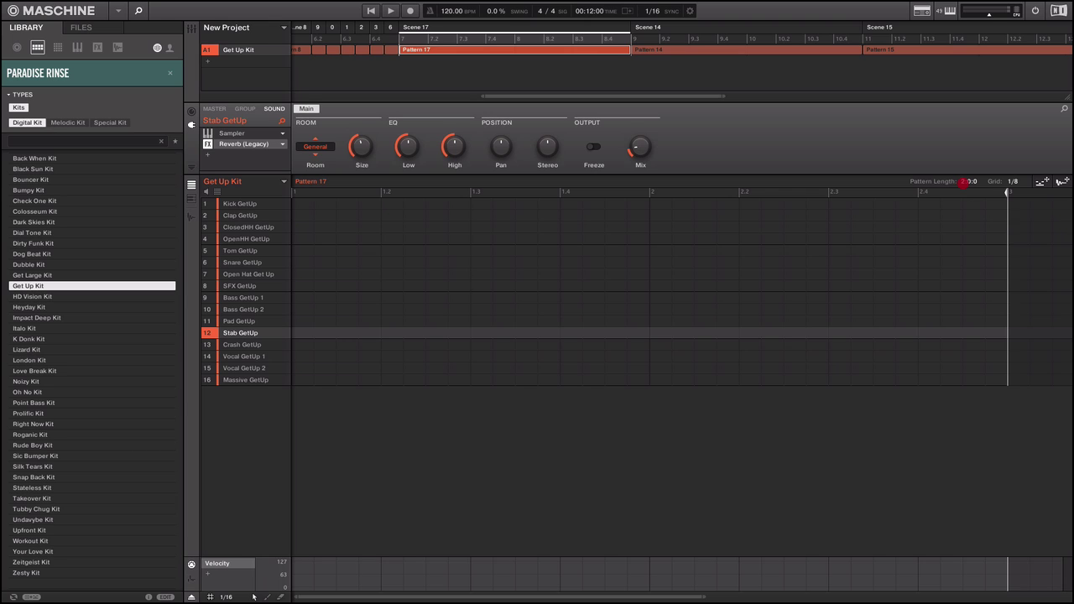
drag(964, 182, 963, 181)
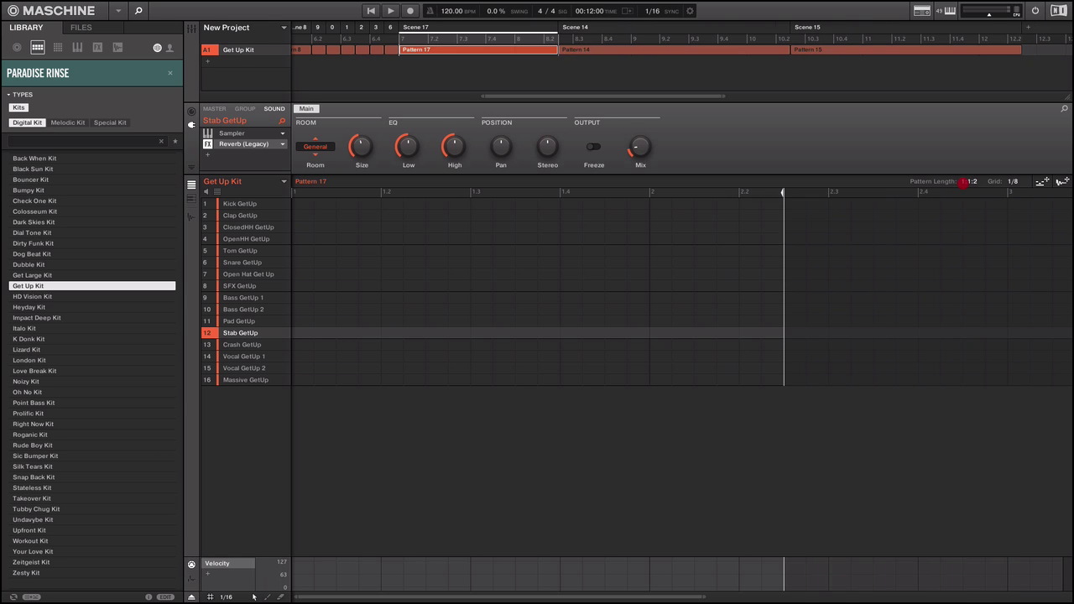
drag(964, 181, 965, 193)
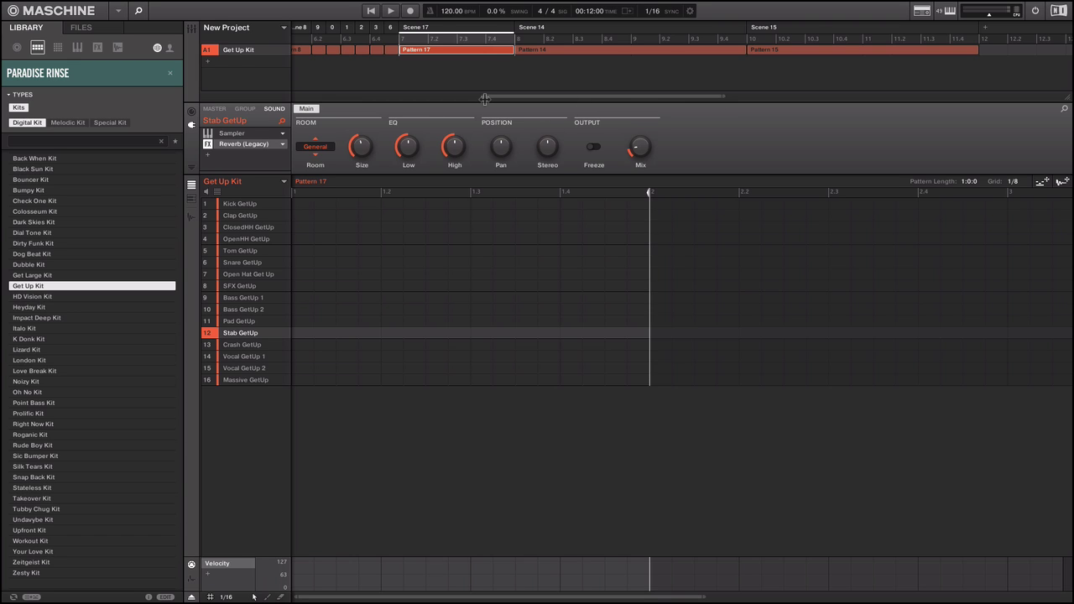
drag(483, 97, 234, 115)
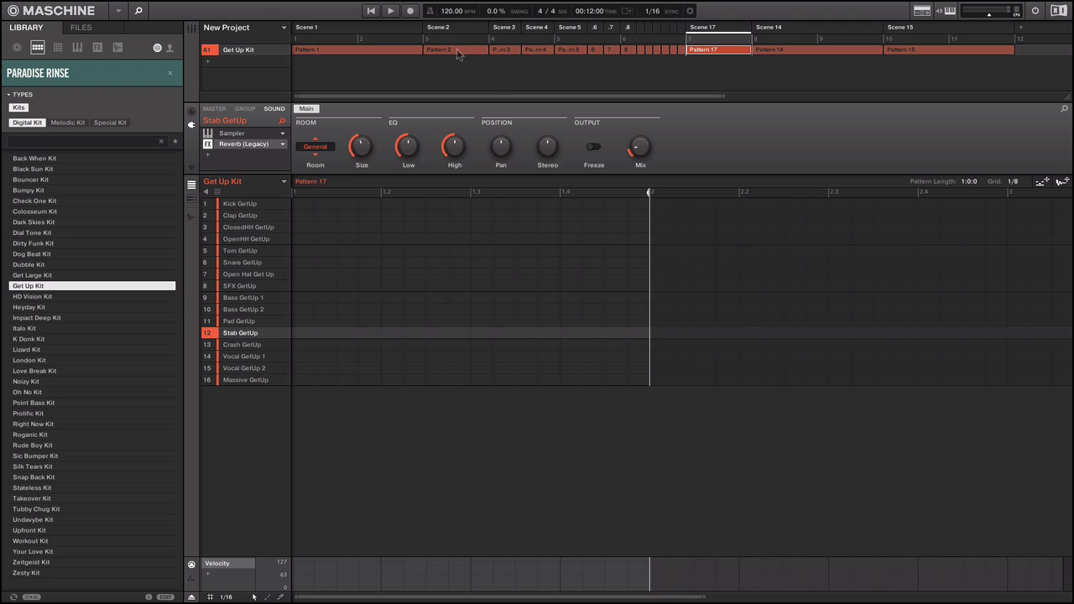
Browse Patterns 2, 3, 7 and 4 in the editor, ending on Pattern 5.
click(460, 52)
click(497, 50)
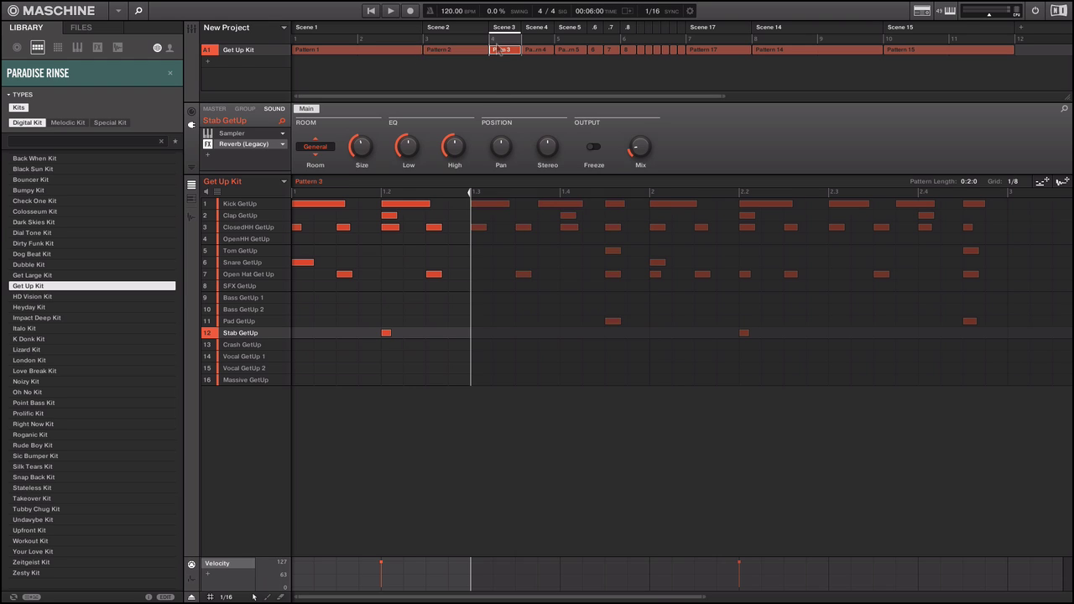
click(610, 54)
click(507, 53)
click(537, 50)
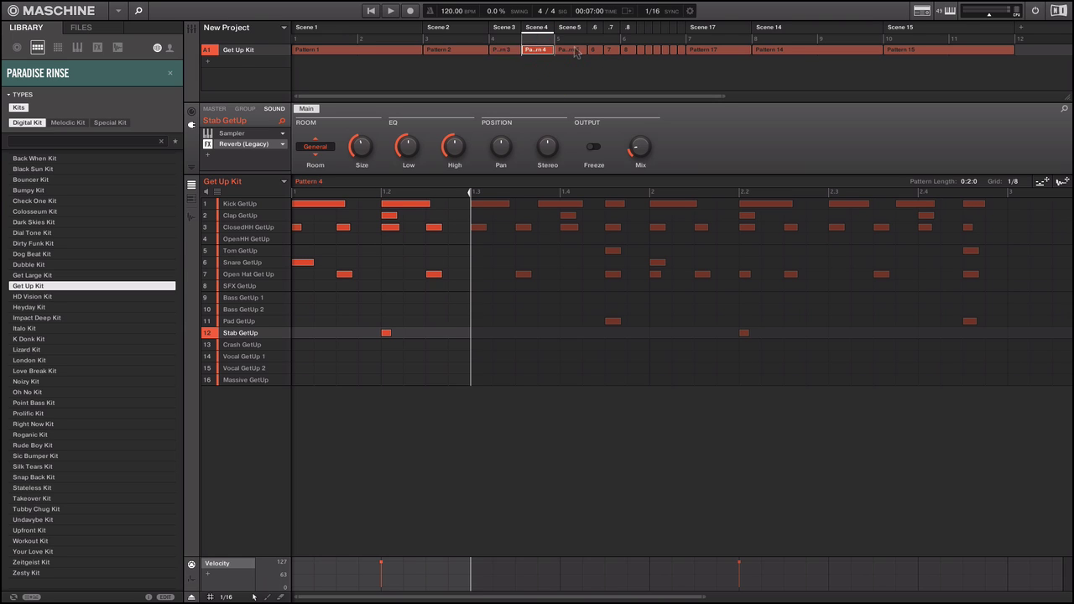
click(570, 50)
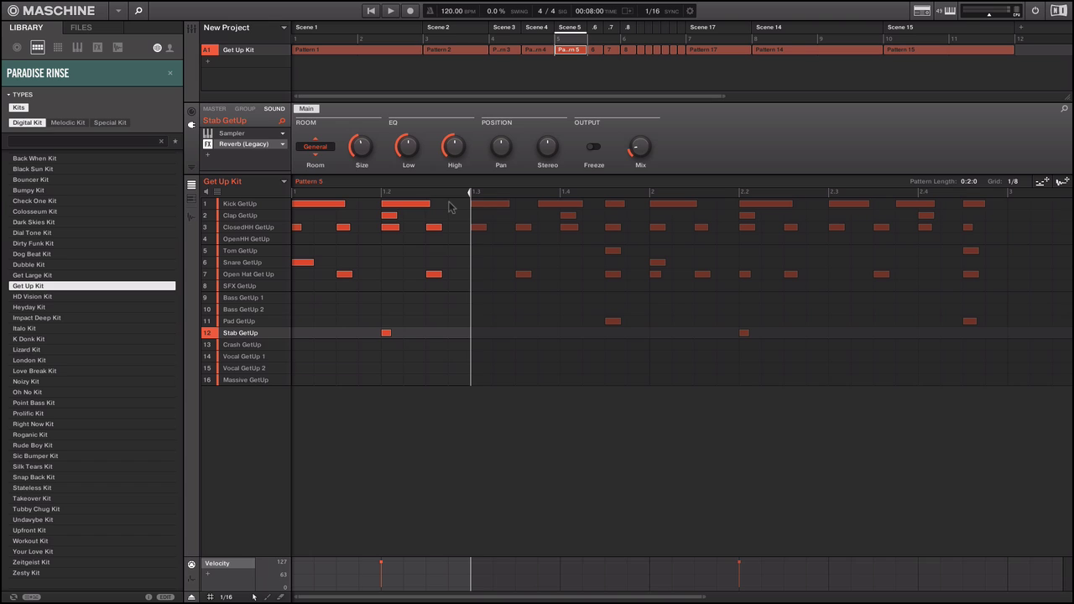
Delete Pattern 5's kick, clap and hi-hat hits at beat 1.2 and compare it with Pattern 4.
drag(453, 210, 392, 307)
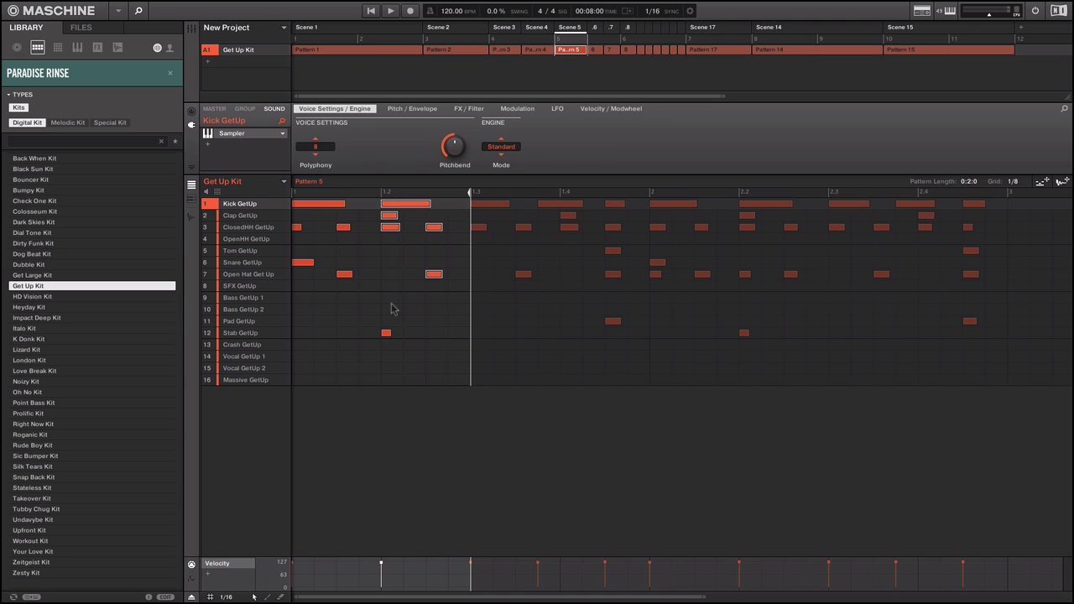
key(Delete)
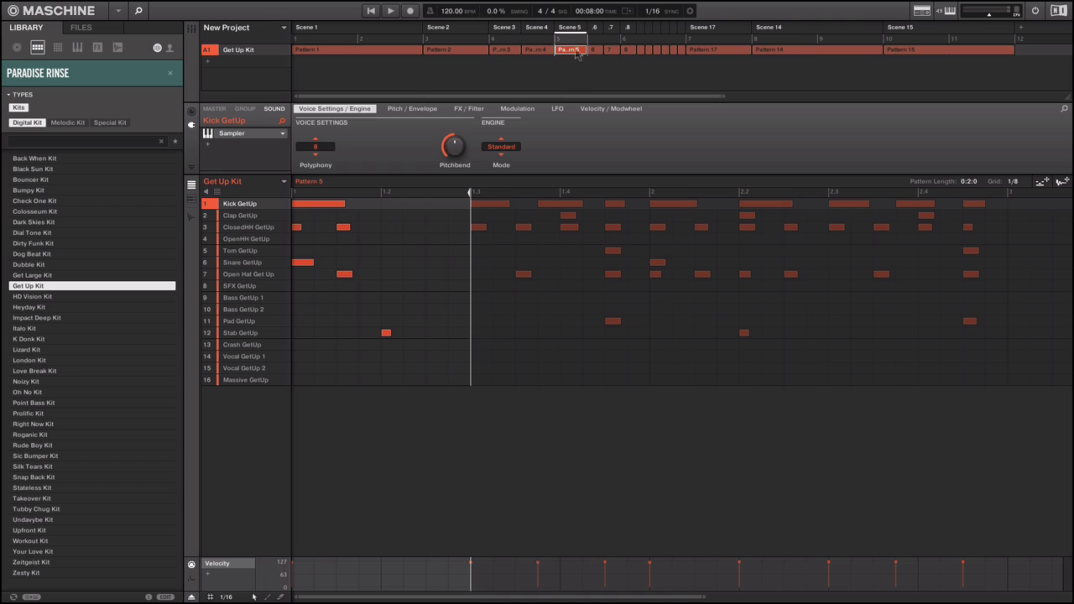
click(545, 50)
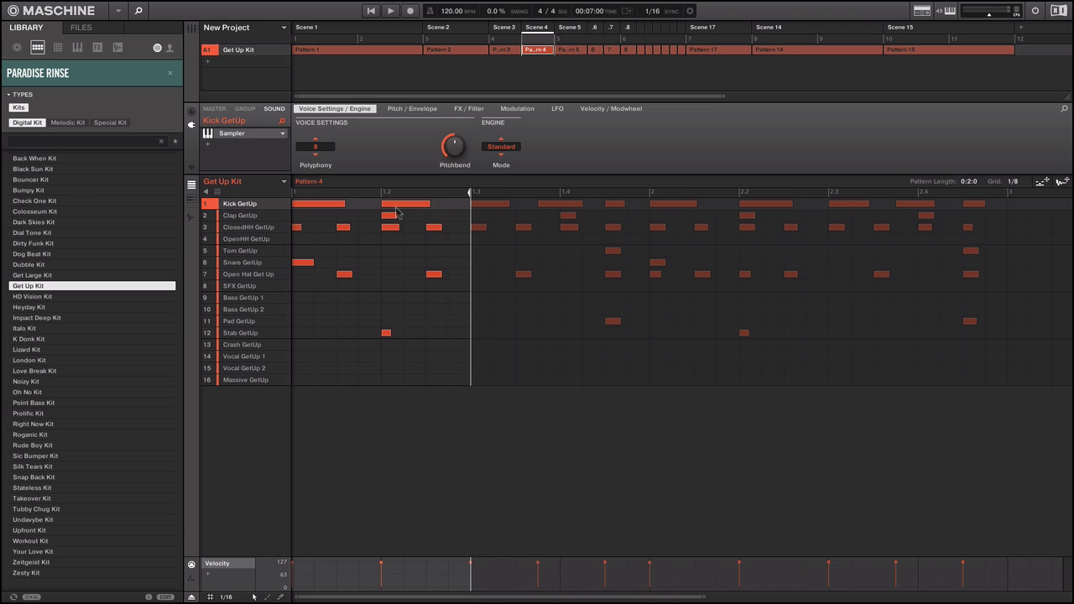
click(564, 50)
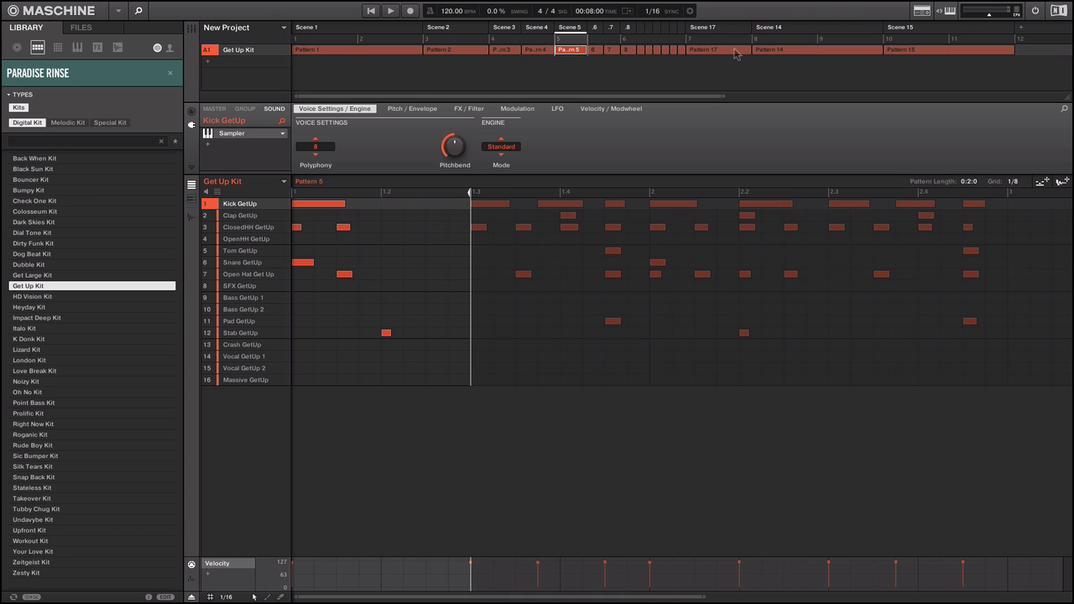
click(780, 52)
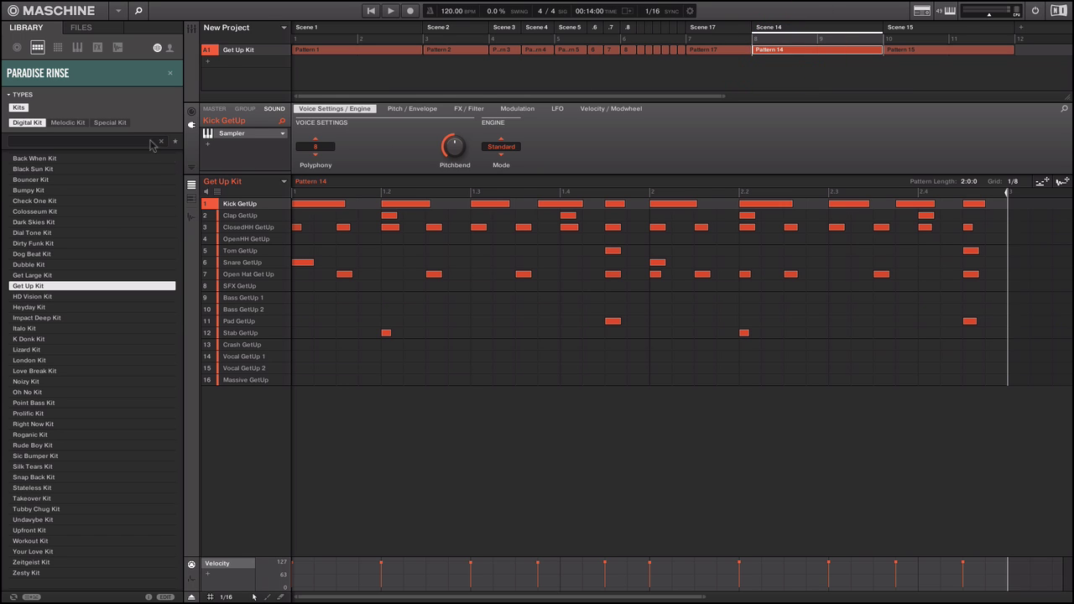
Load Ice as the first effect on the Get Up Kit group.
click(240, 113)
click(210, 146)
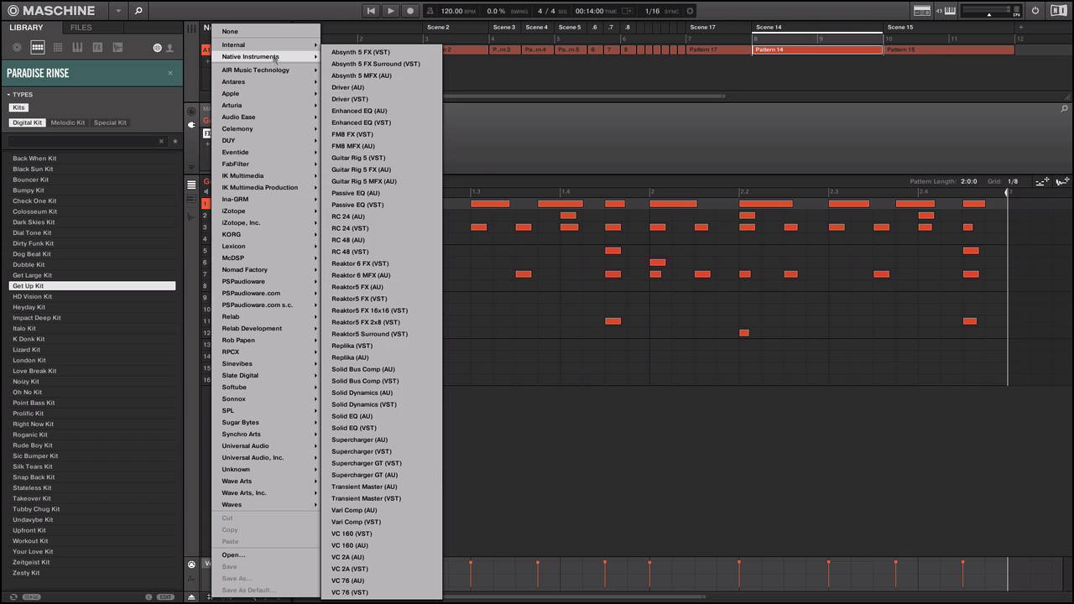
mouse_move(274, 47)
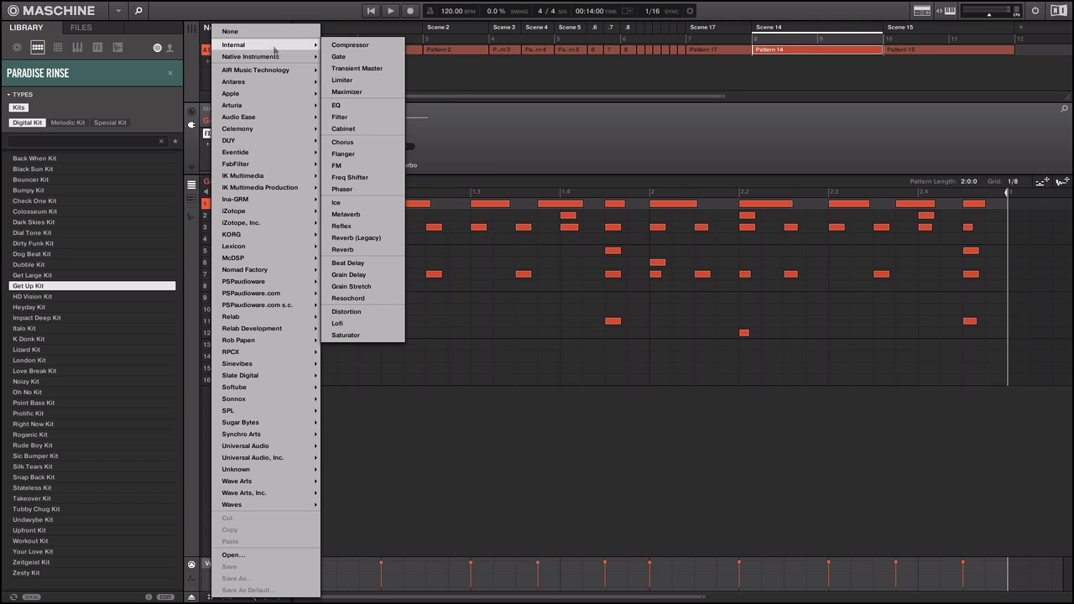
click(362, 204)
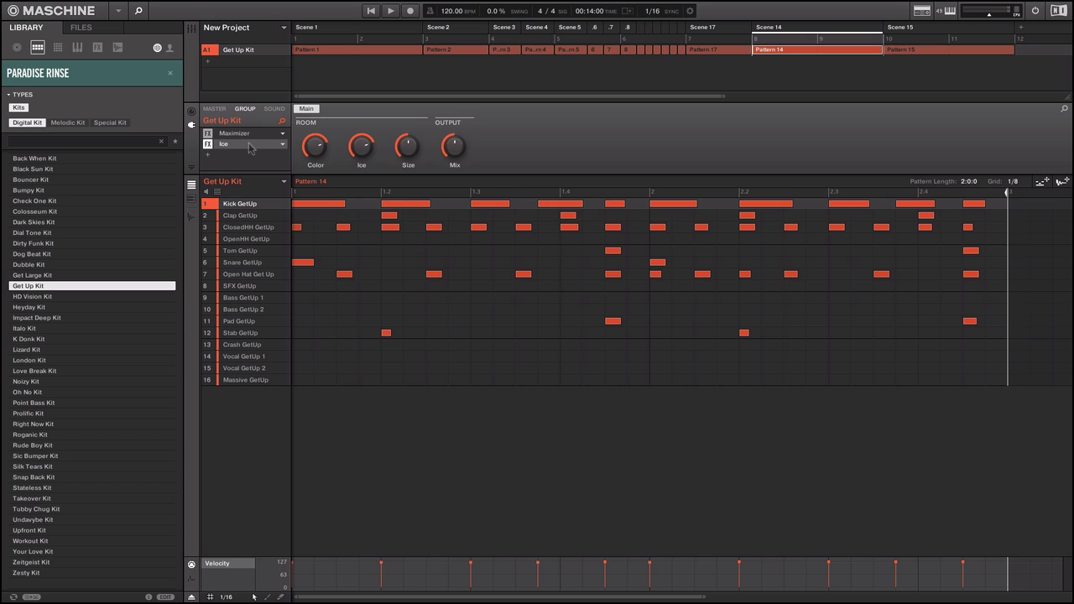
Add Grain Stretch and then Grain Delay below Ice in the group effects chain.
click(208, 157)
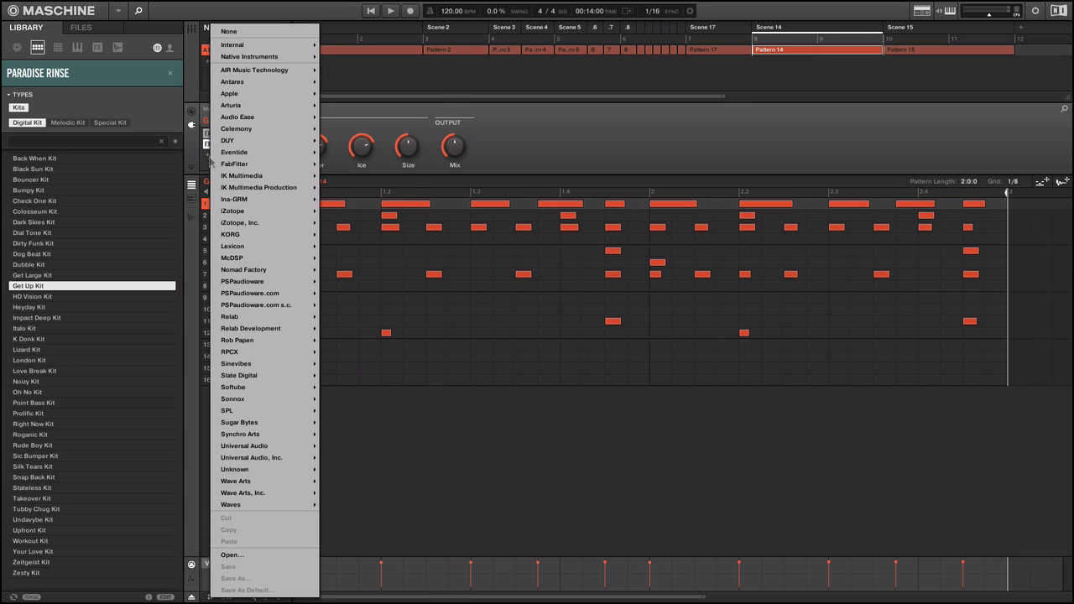
mouse_move(283, 45)
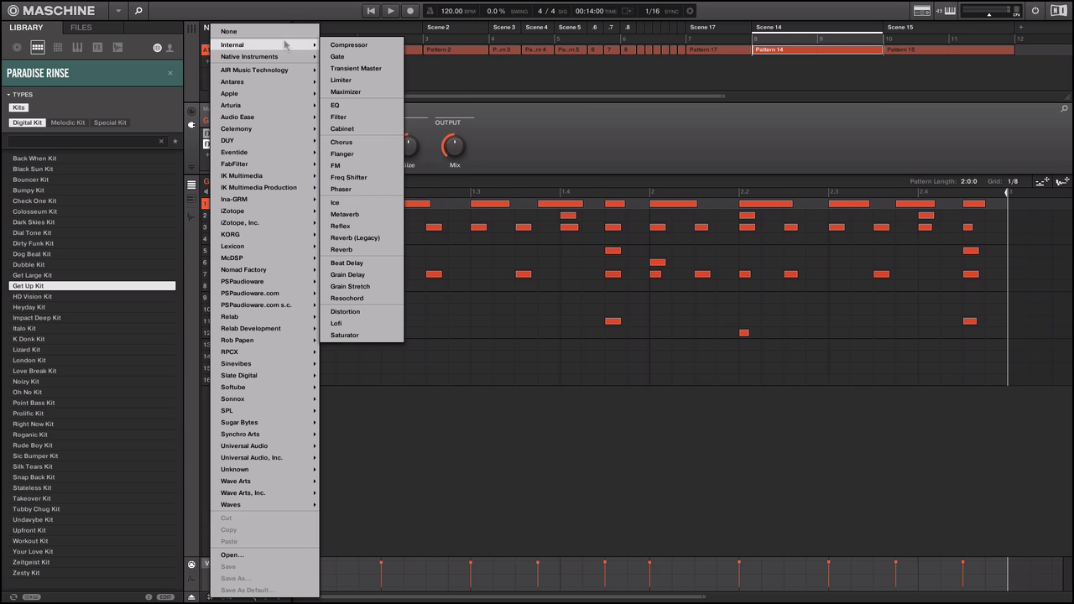
click(371, 286)
click(215, 168)
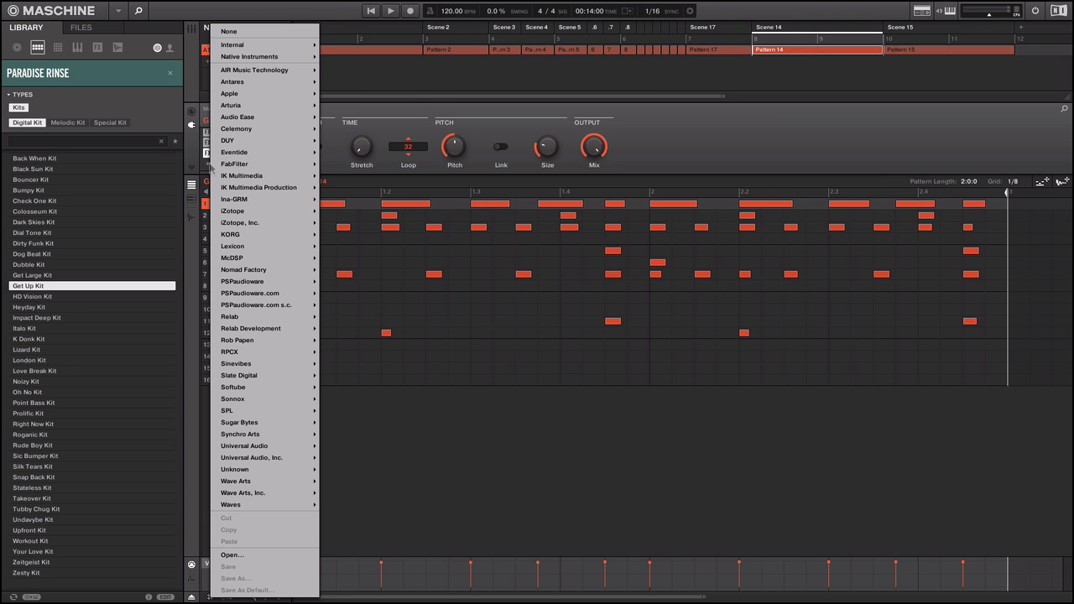
mouse_move(259, 47)
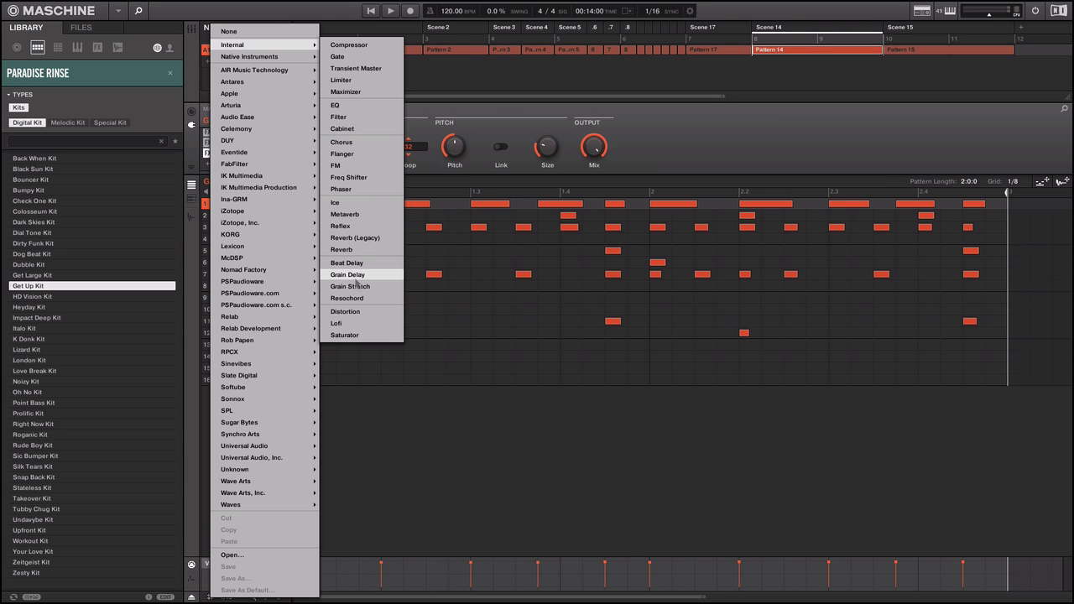
click(358, 276)
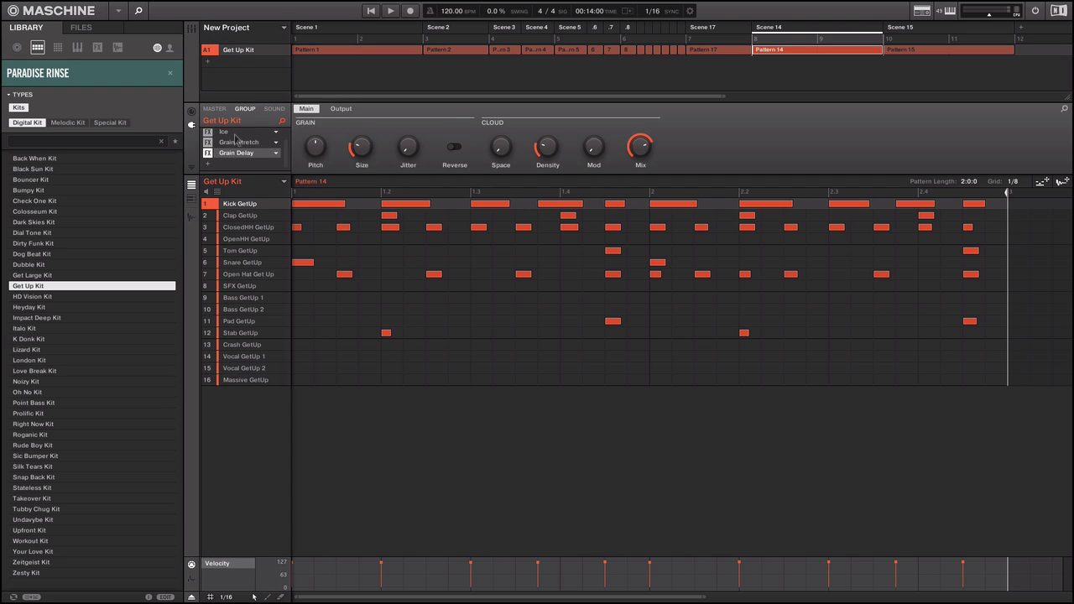
Change Grain Stretch's Loop length from 32 to 1, then play the arrangement.
click(235, 133)
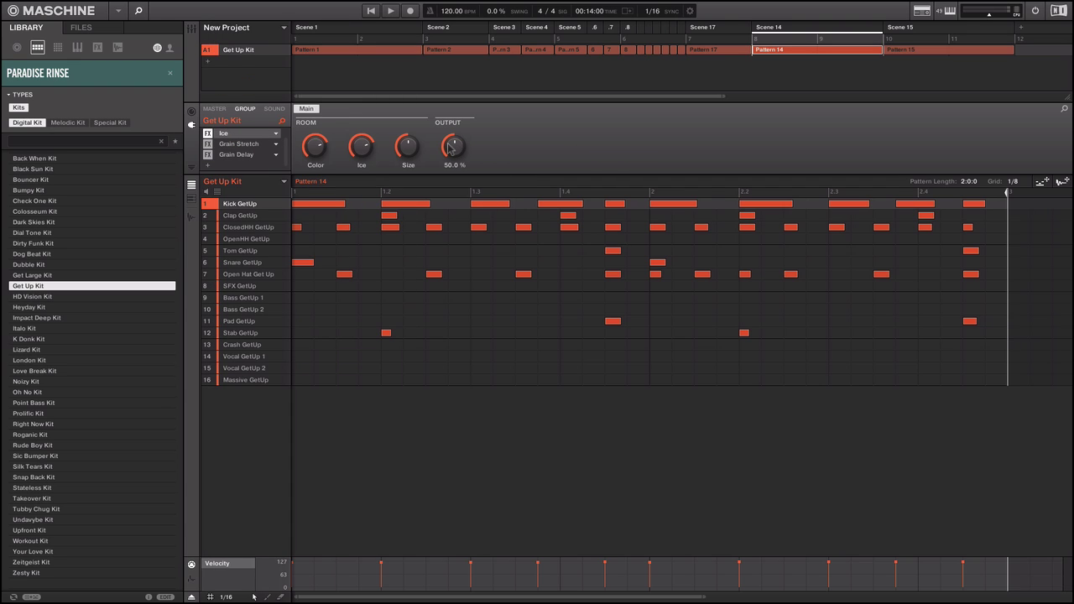
click(251, 144)
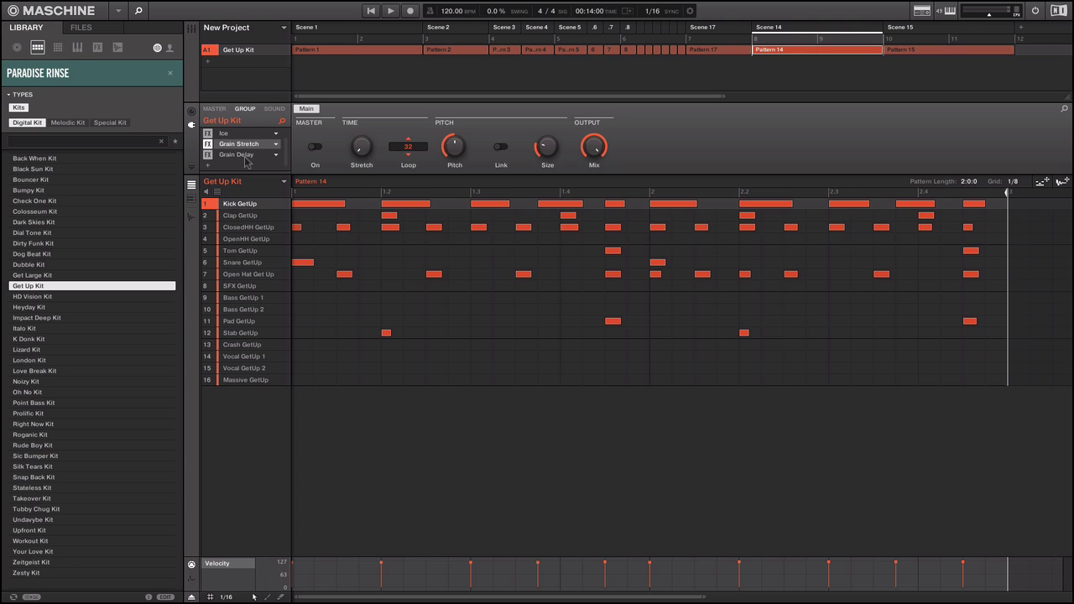
click(409, 148)
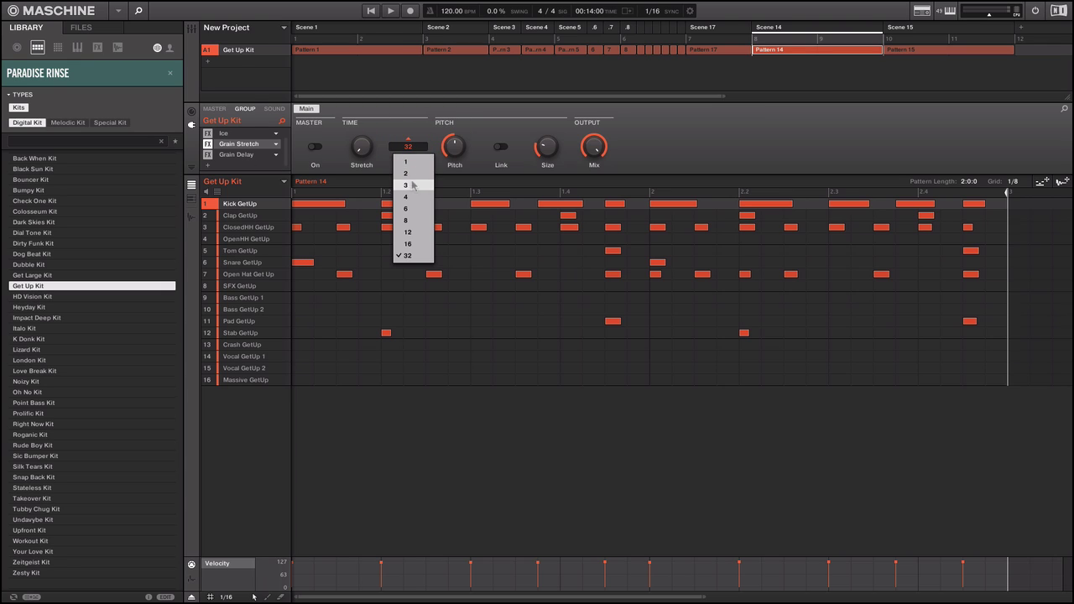
click(409, 162)
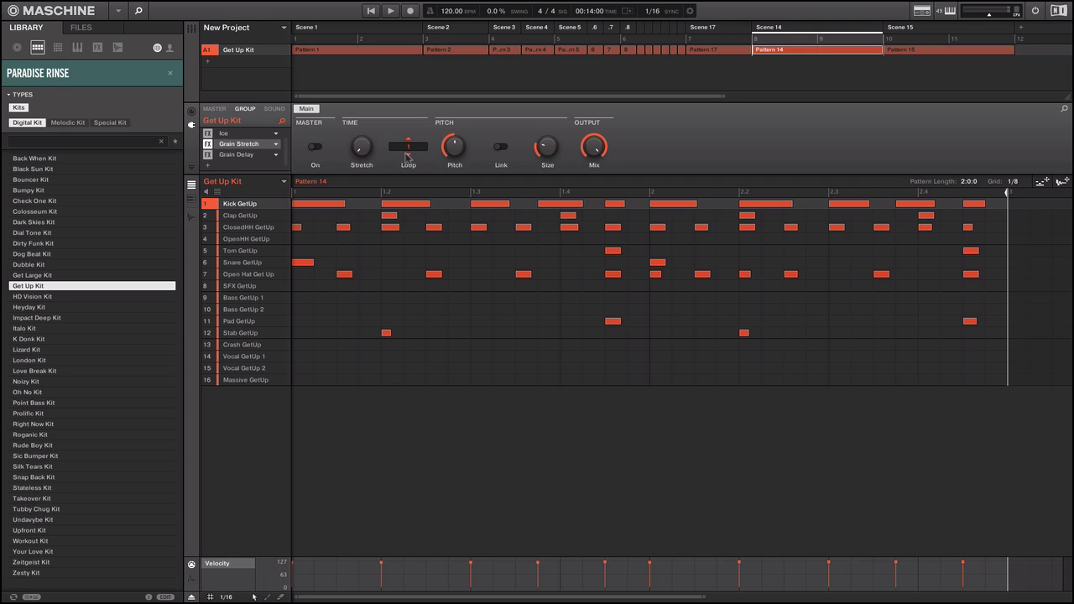
click(237, 154)
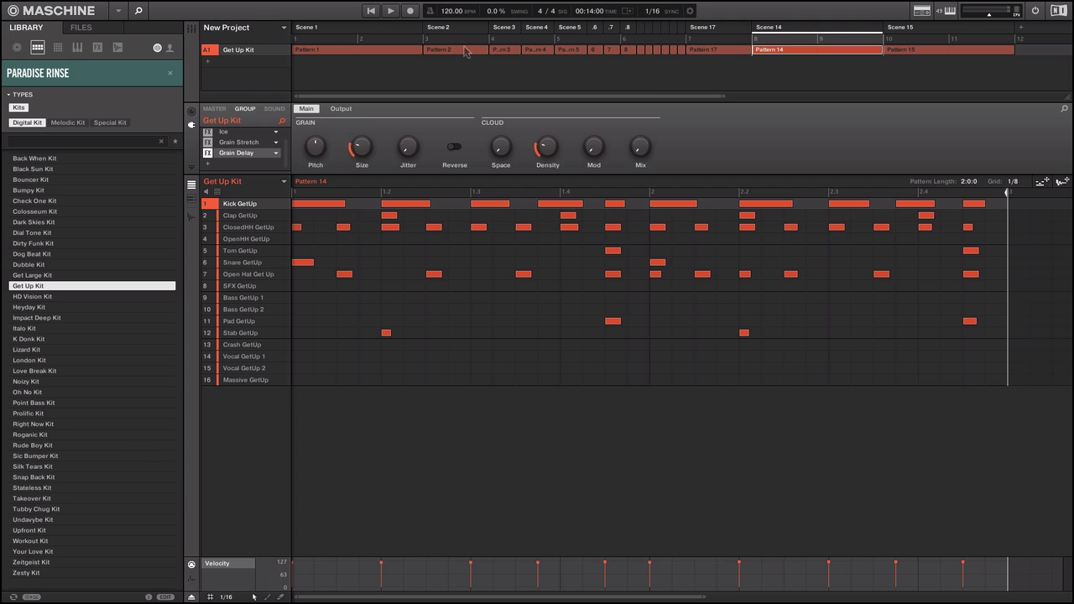
key(space)
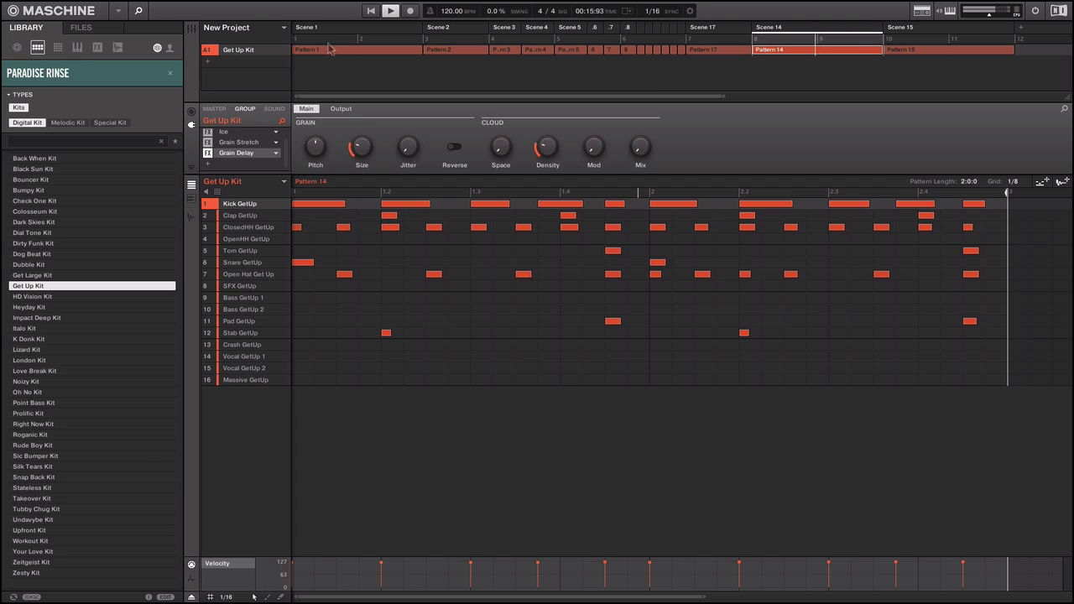
Stop playback and check the Kick GetUp sampler before returning to the group effects.
click(390, 11)
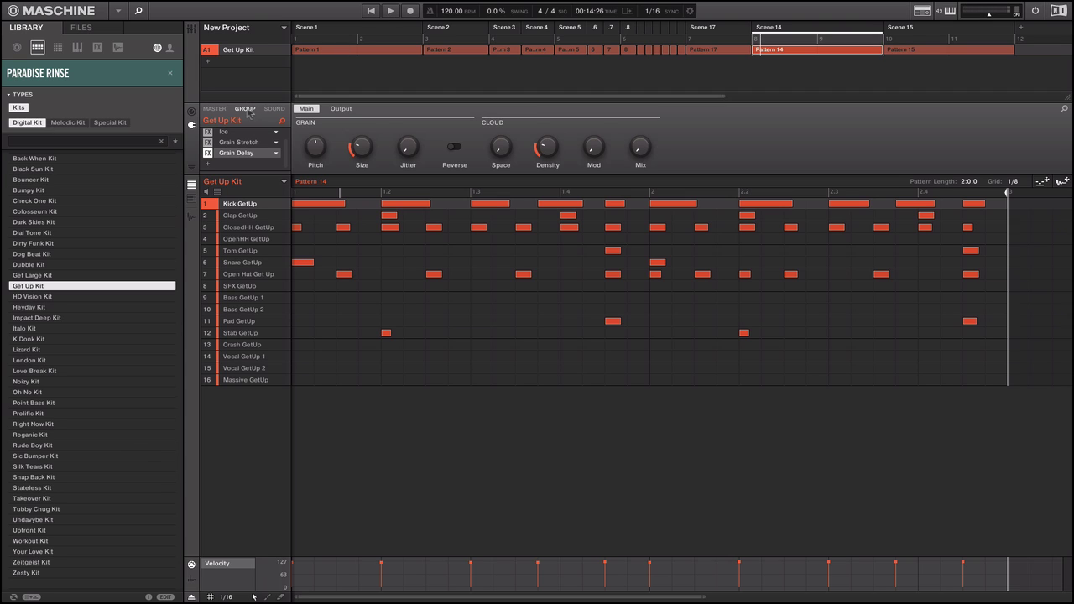
click(274, 109)
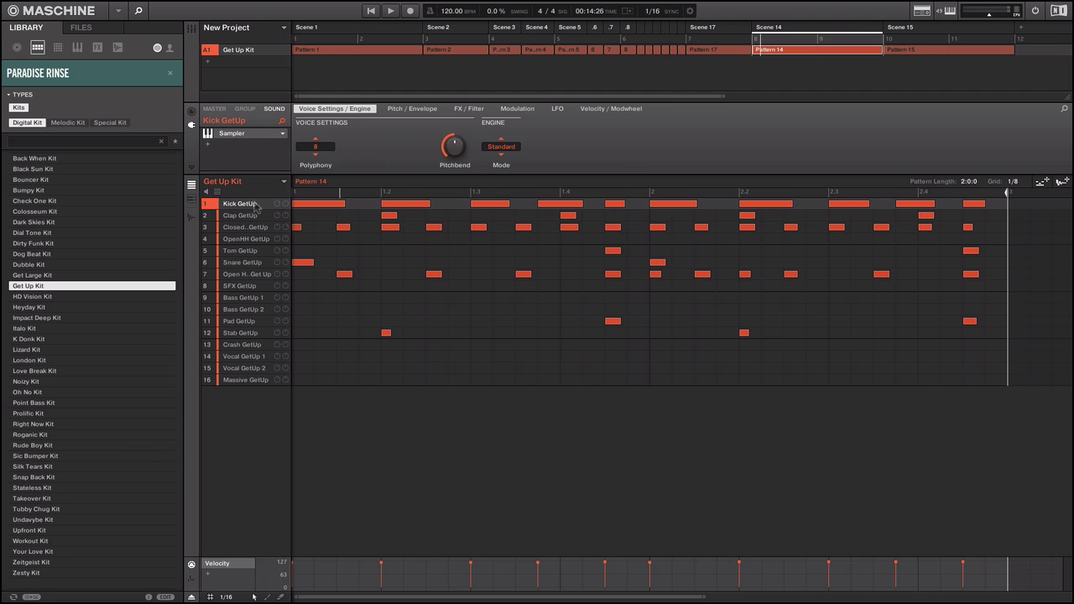
click(245, 109)
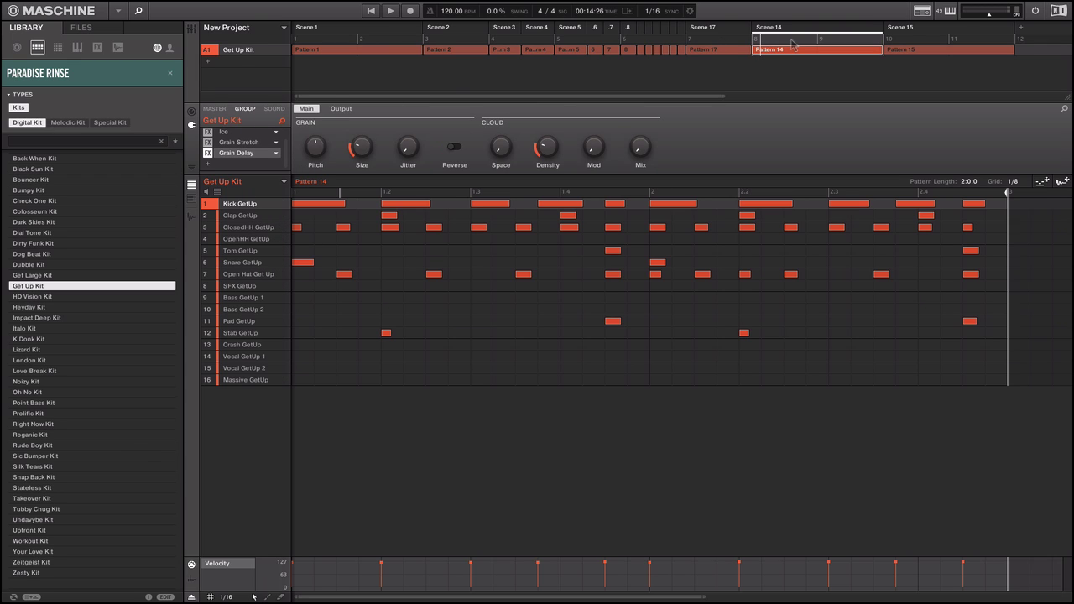
Open Pattern 16, preview it with Ice's parameters showing, and enlarge the velocity lane.
click(683, 37)
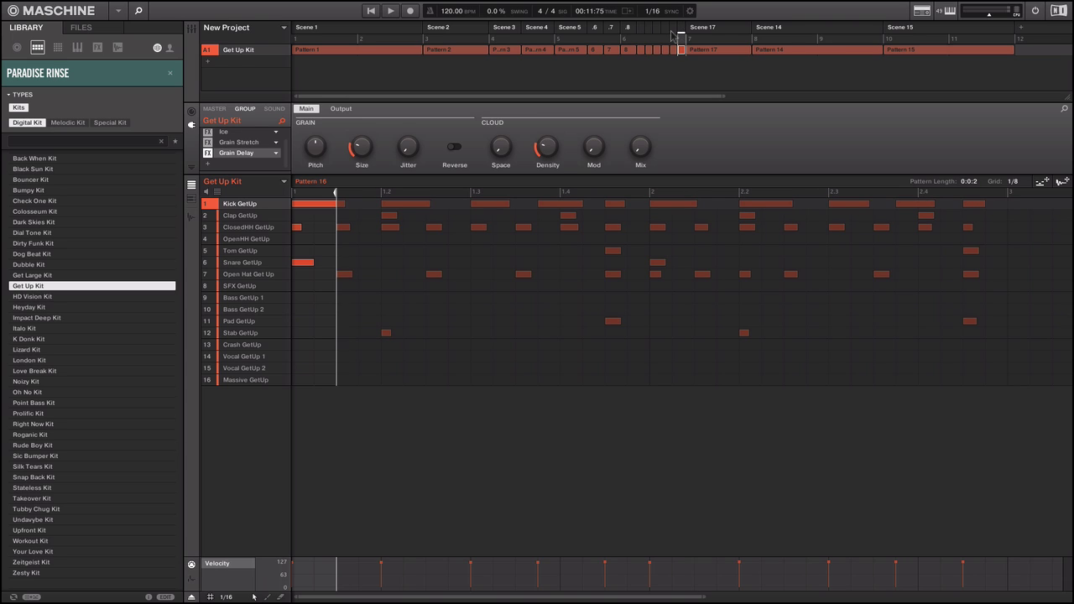
key(space)
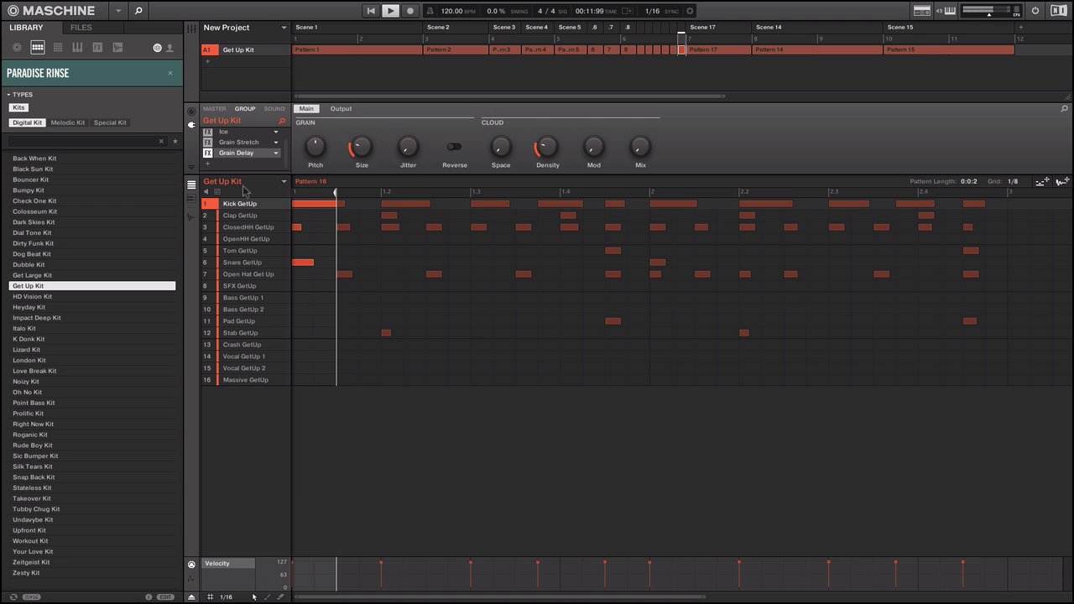
click(223, 134)
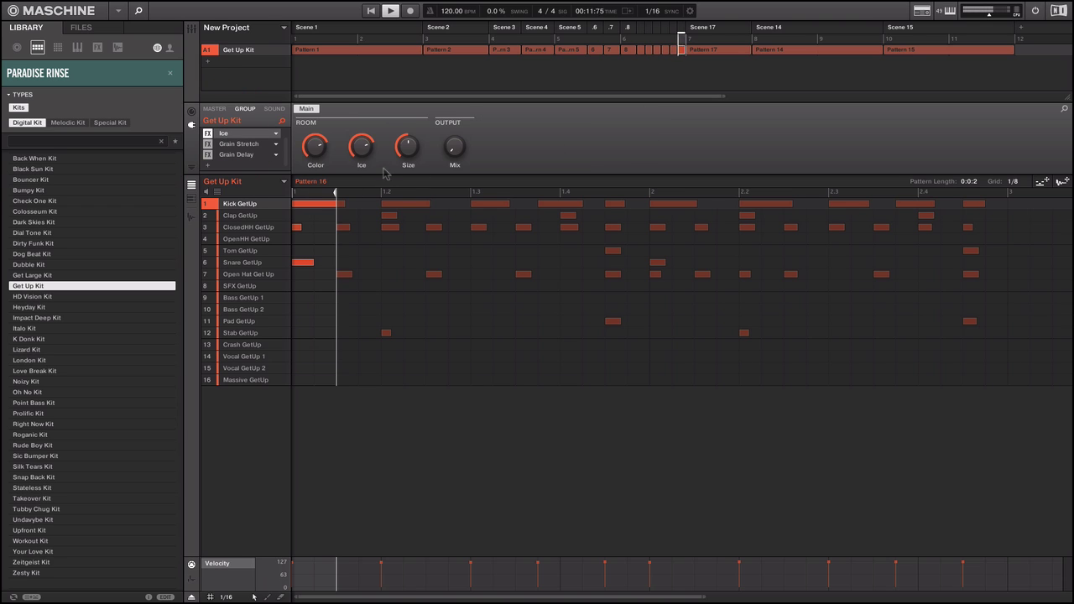
mouse_move(450, 149)
key(space)
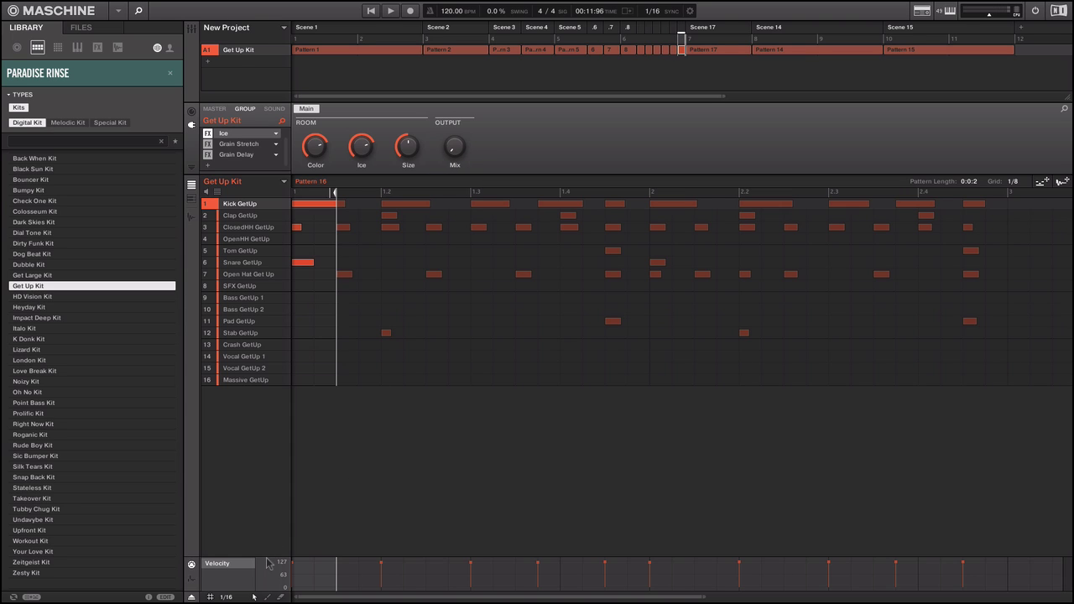
drag(266, 556, 254, 441)
Add an Ice Mix modulation lane to Pattern 16 and hold it at about 50%.
click(192, 459)
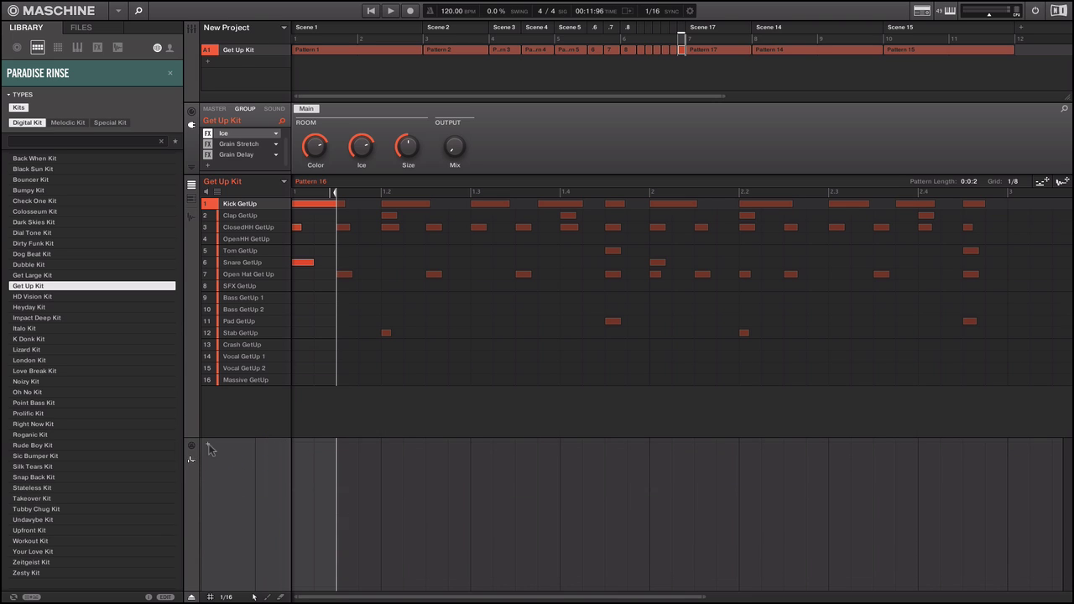
click(208, 445)
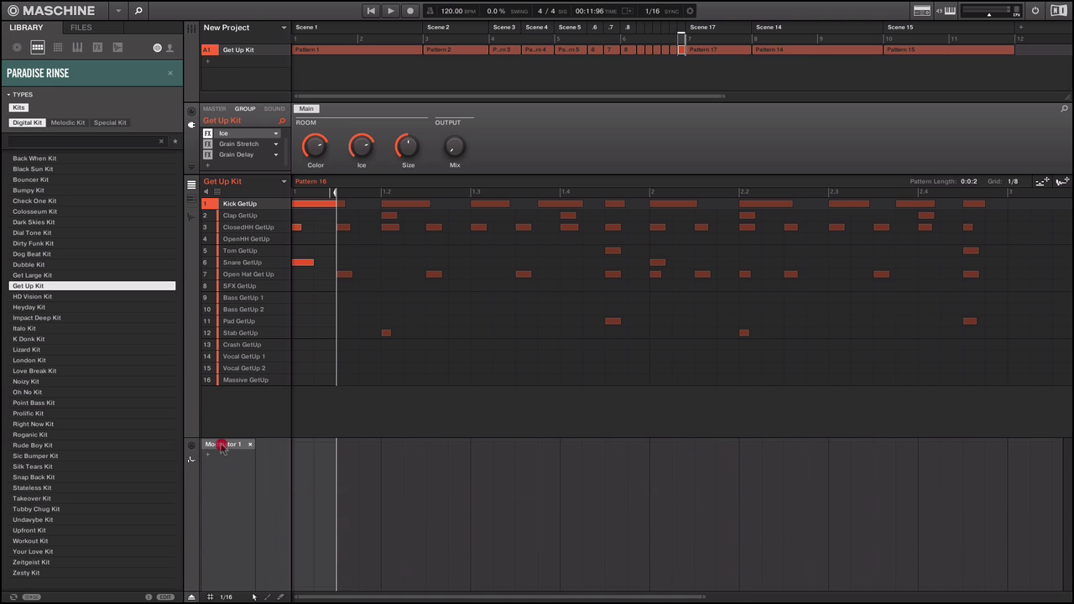
click(222, 446)
mouse_move(281, 490)
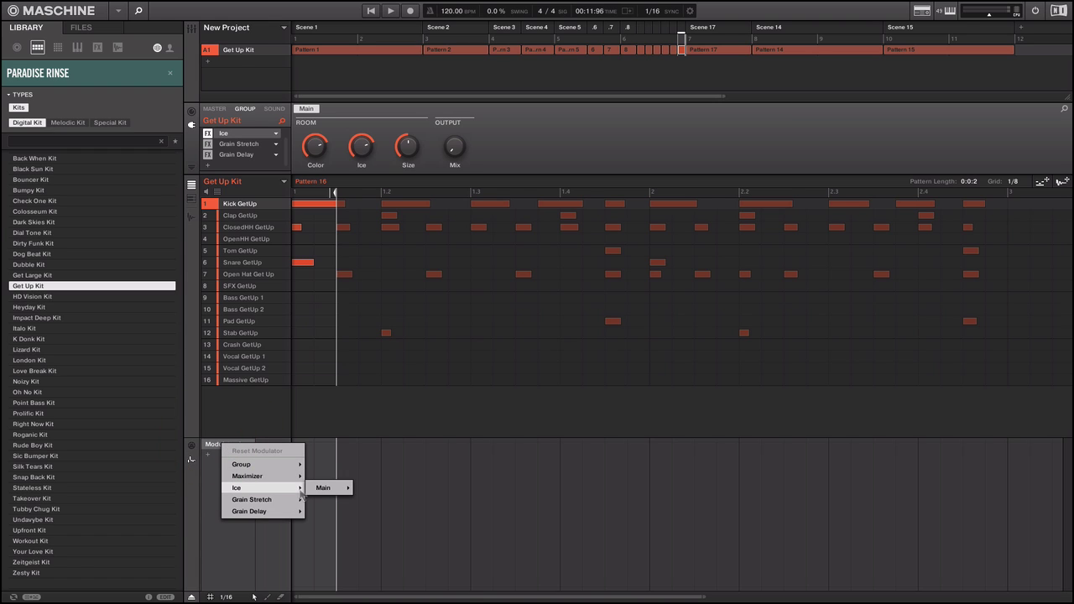
mouse_move(327, 489)
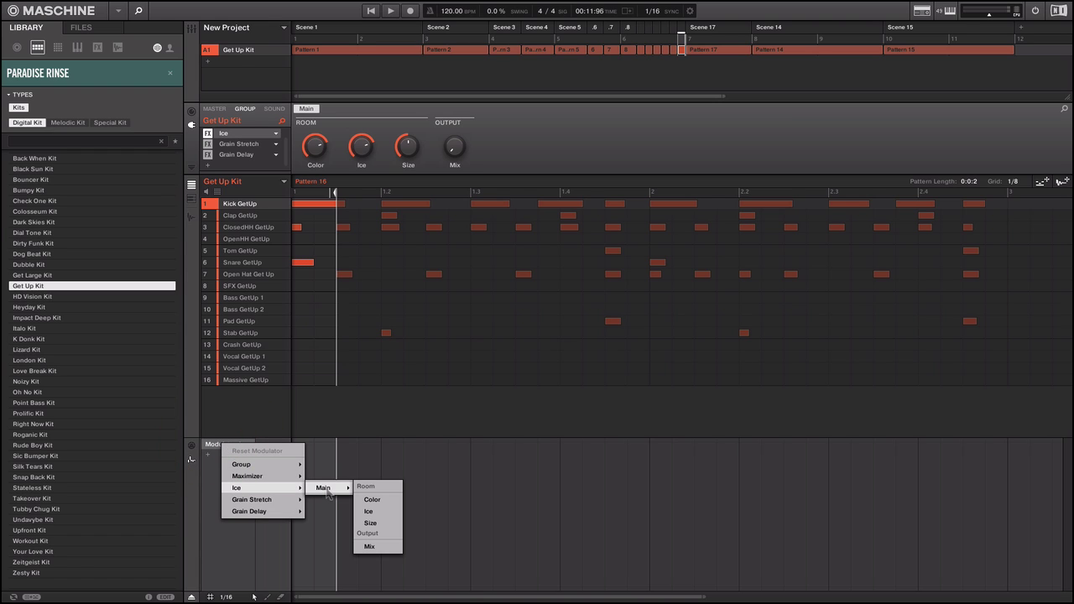
click(369, 546)
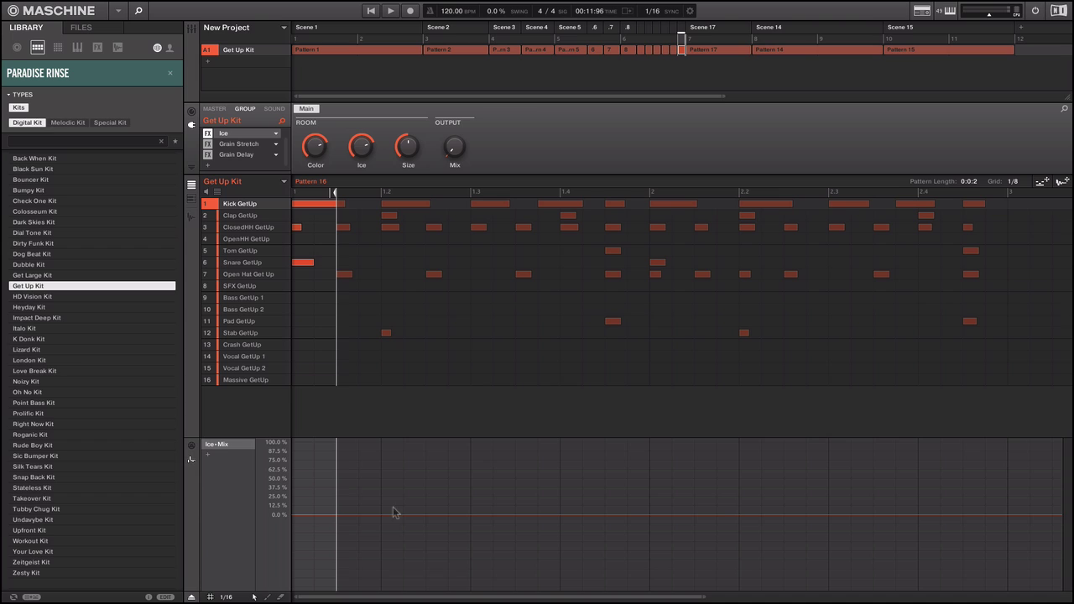
click(295, 517)
drag(298, 517, 298, 475)
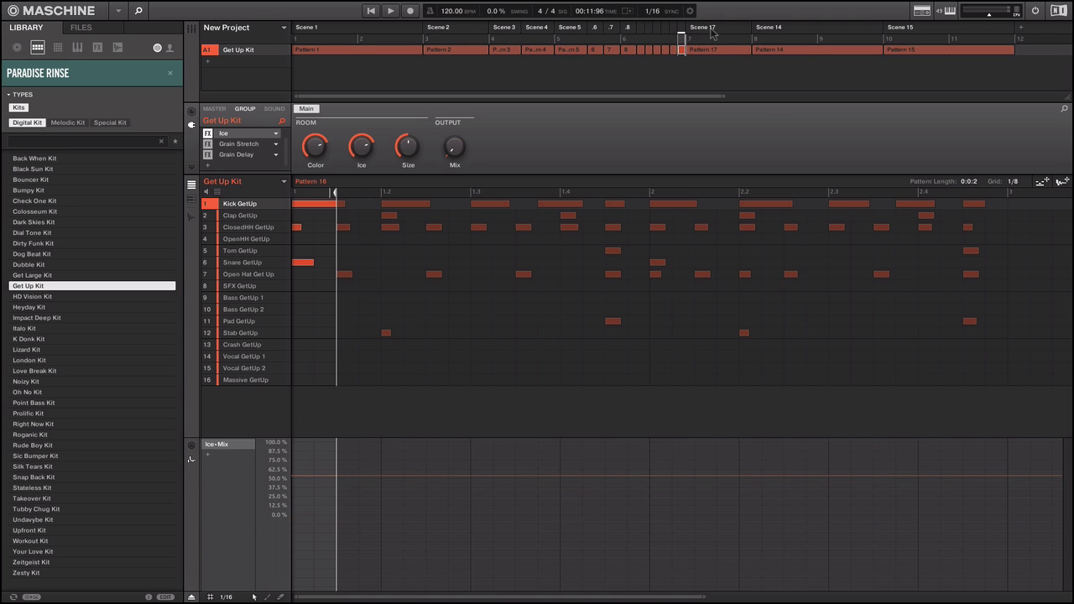
Move the song position back to around bar 4.85 and play the arrangement briefly.
click(750, 42)
click(712, 44)
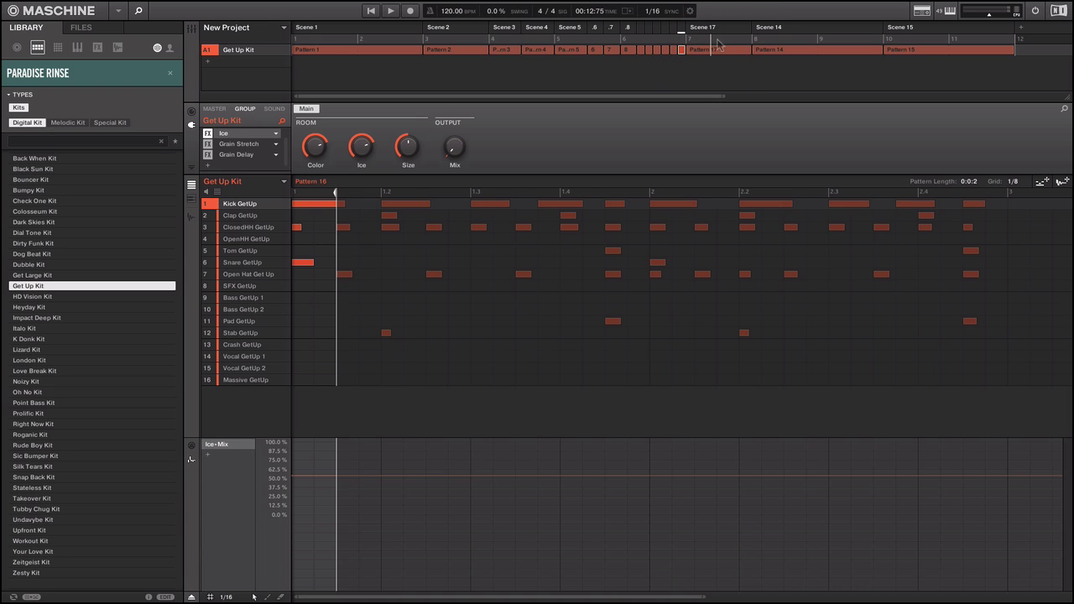
click(719, 42)
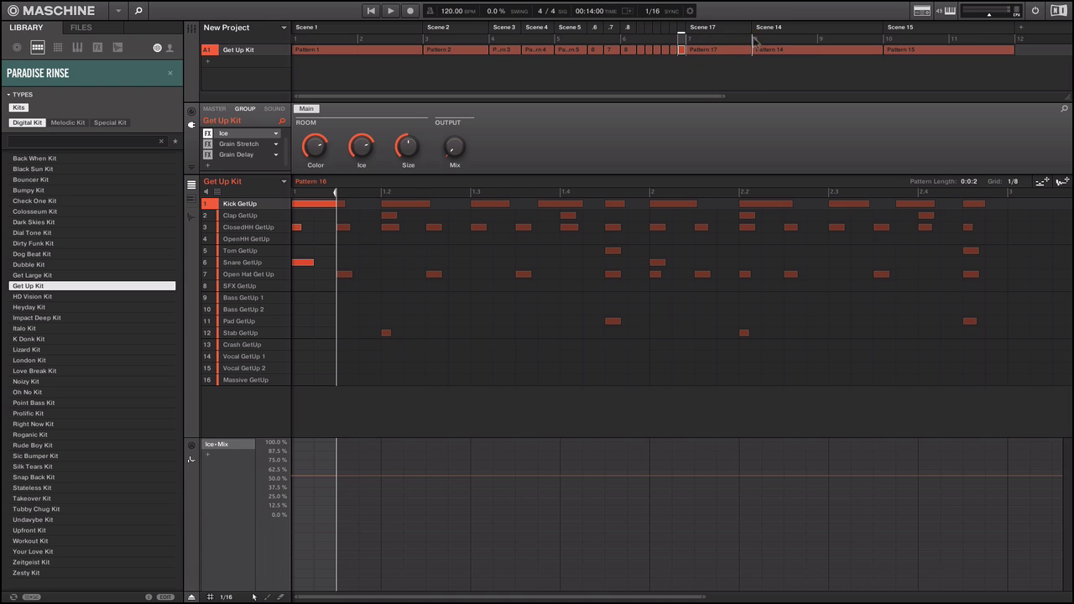
click(719, 41)
click(672, 42)
click(544, 41)
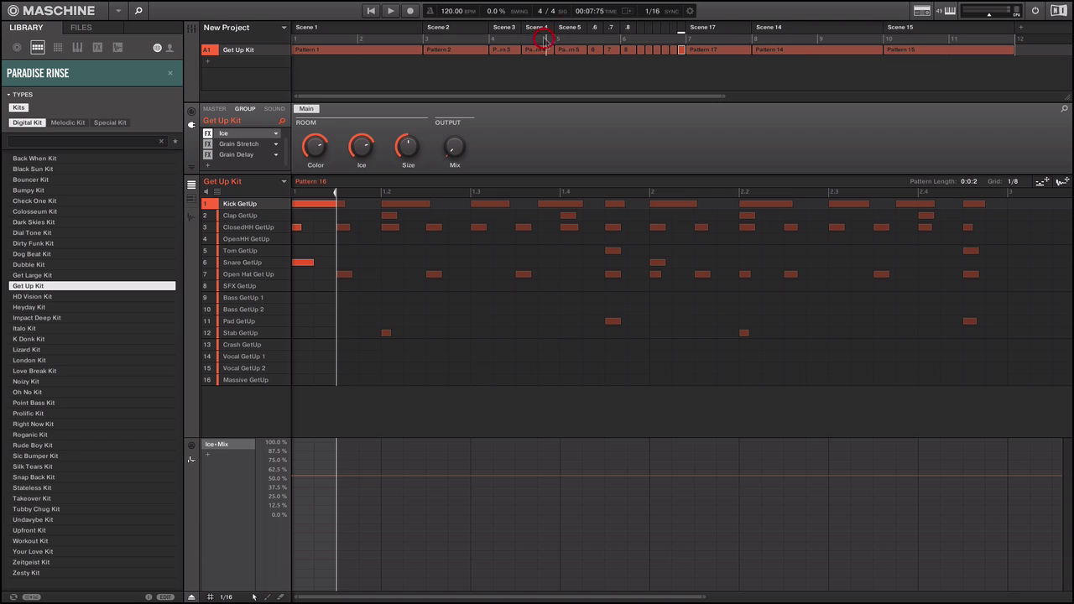
key(space)
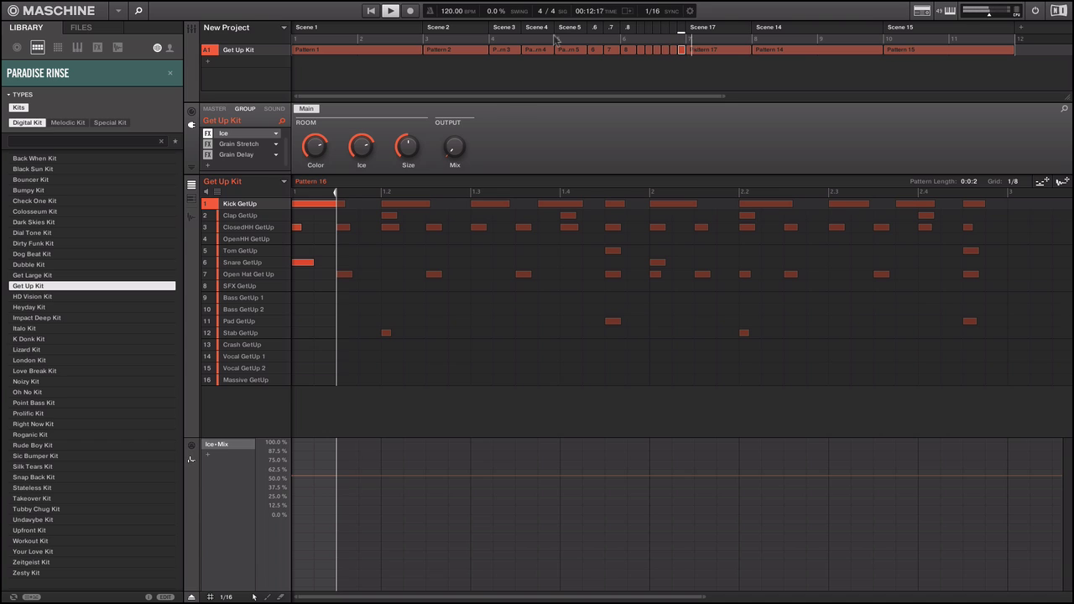
key(space)
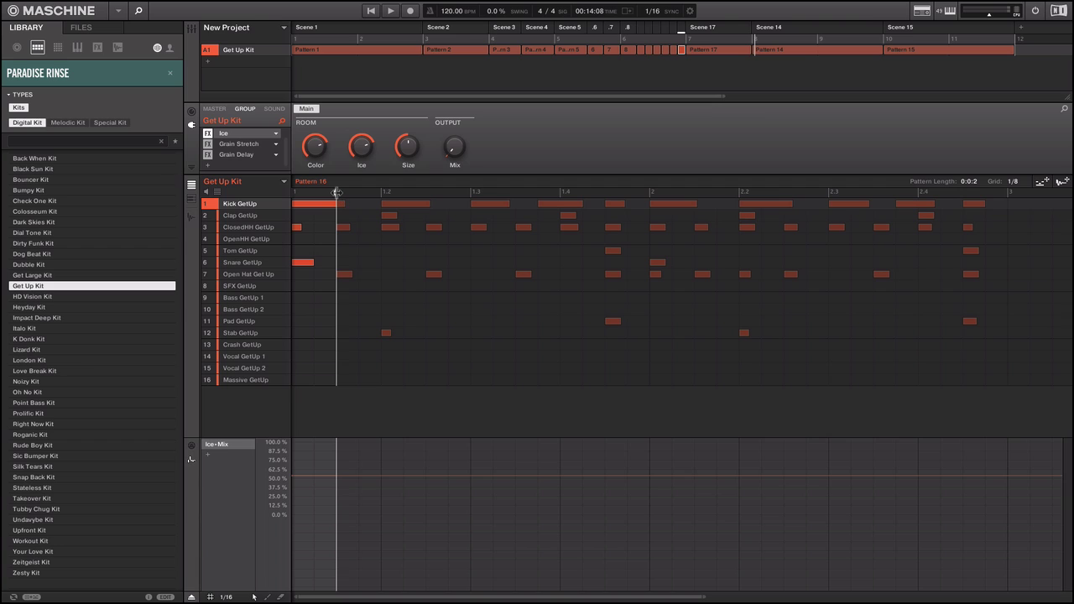
Lengthen Pattern 16 to two beats and delete the six drum hits around beat 1.2.
drag(338, 192, 365, 201)
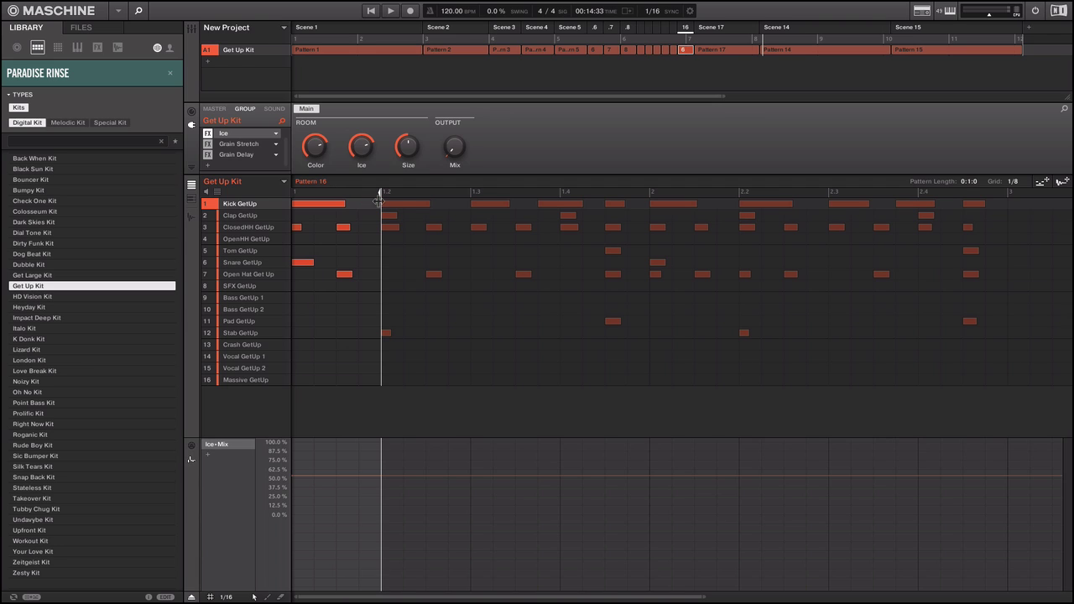
mouse_move(378, 201)
mouse_down()
mouse_move(474, 204)
mouse_move(426, 273)
mouse_move(422, 305)
mouse_move(391, 335)
mouse_move(403, 332)
mouse_move(386, 333)
mouse_up()
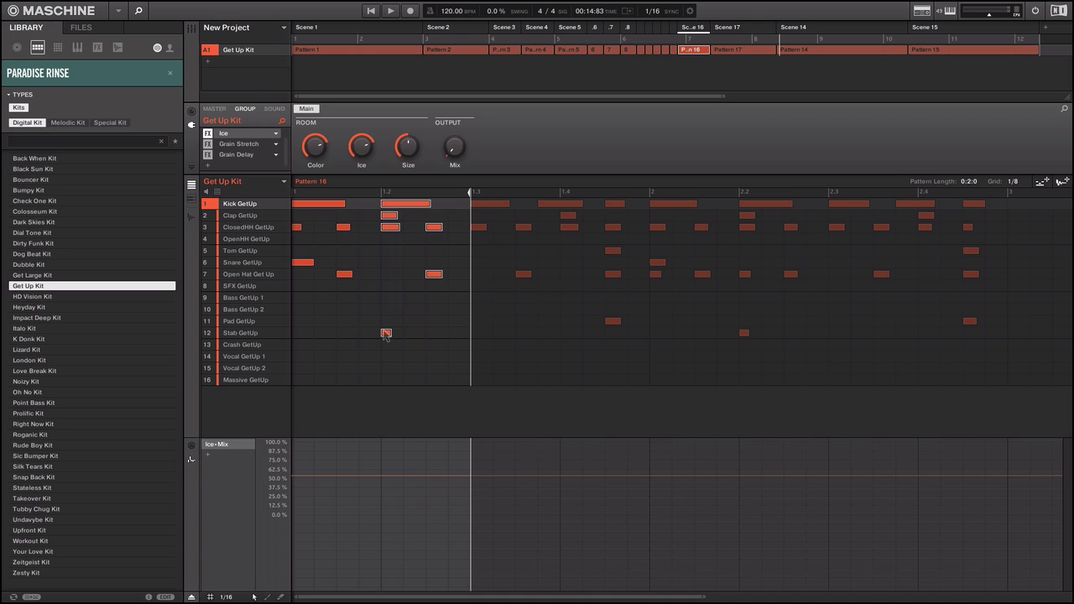
key(Delete)
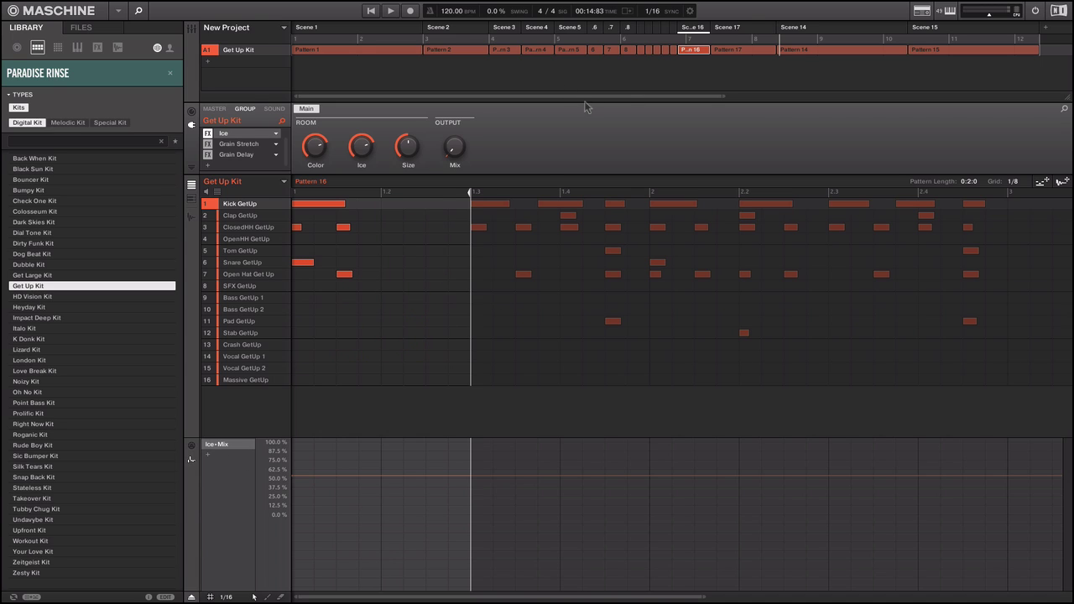
Open Pattern 16 and add a modulation lane targeting Grain Delay Mix.
click(815, 48)
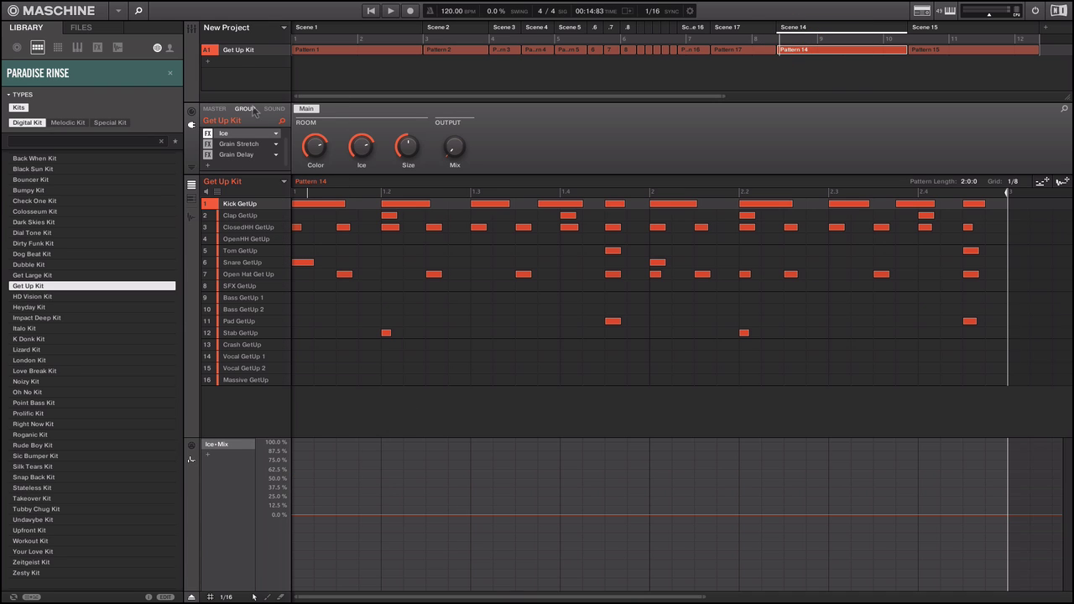
click(727, 51)
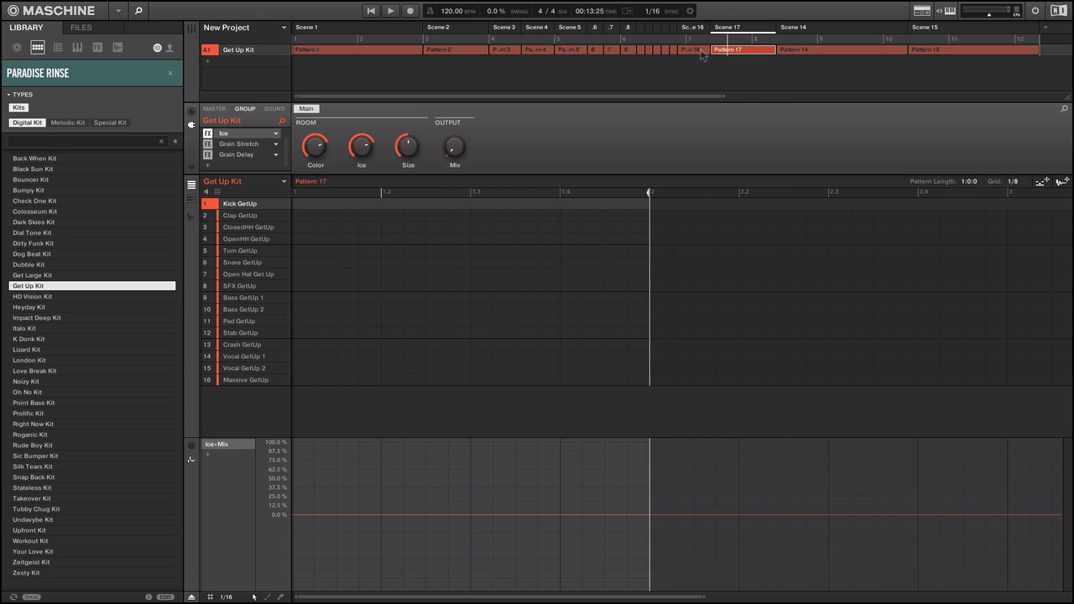
click(695, 49)
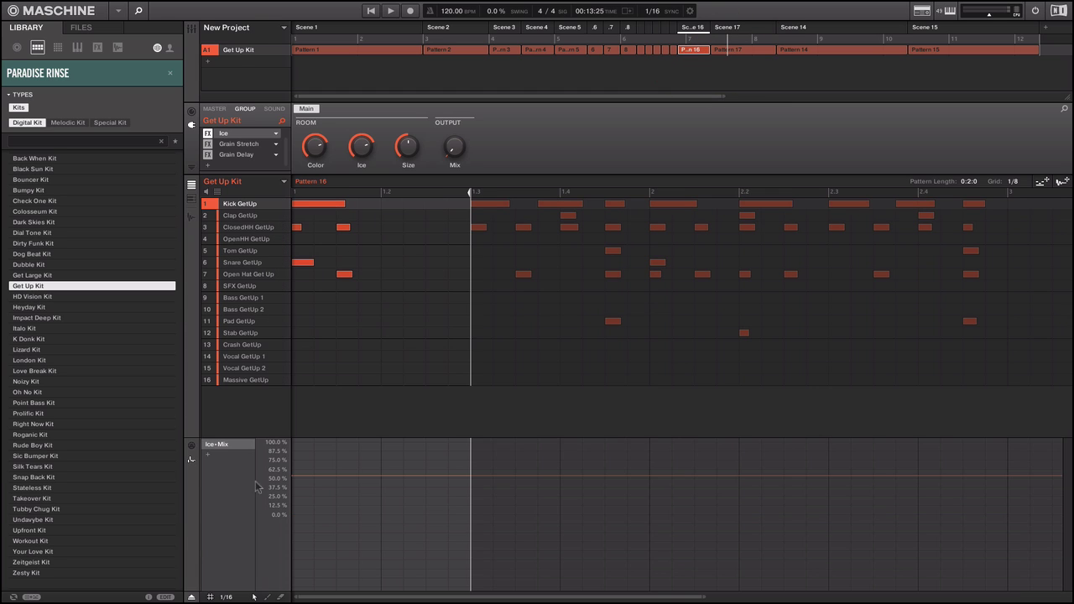
click(209, 455)
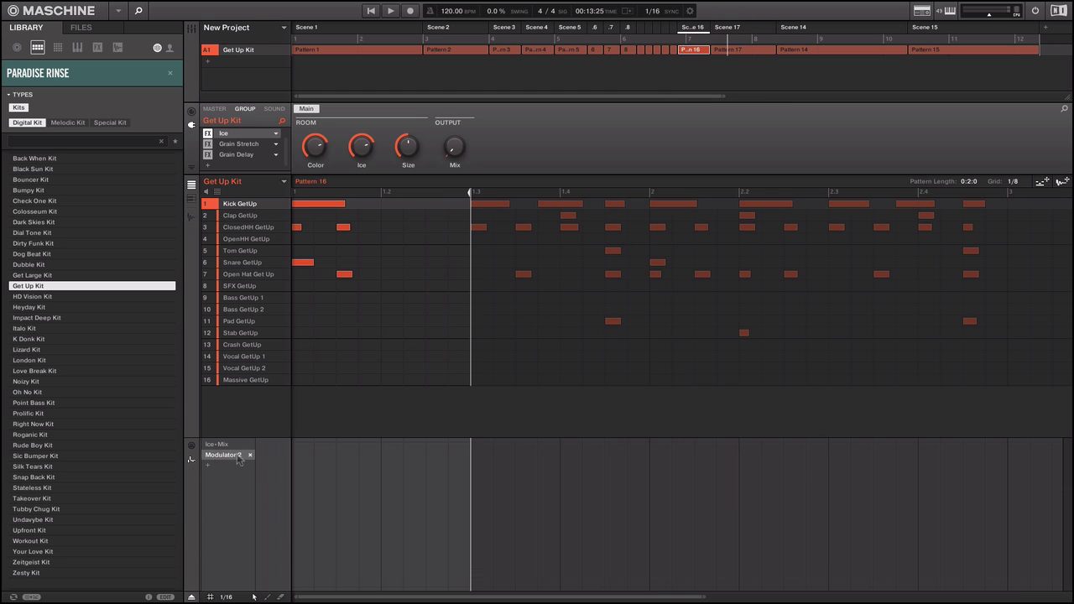
click(238, 456)
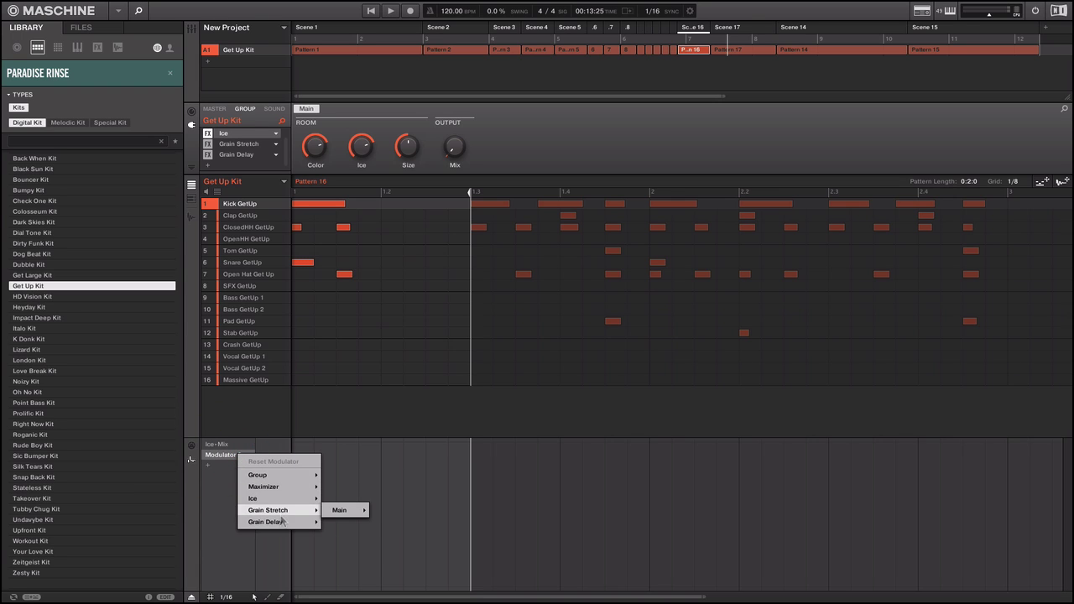
mouse_move(312, 523)
mouse_move(359, 523)
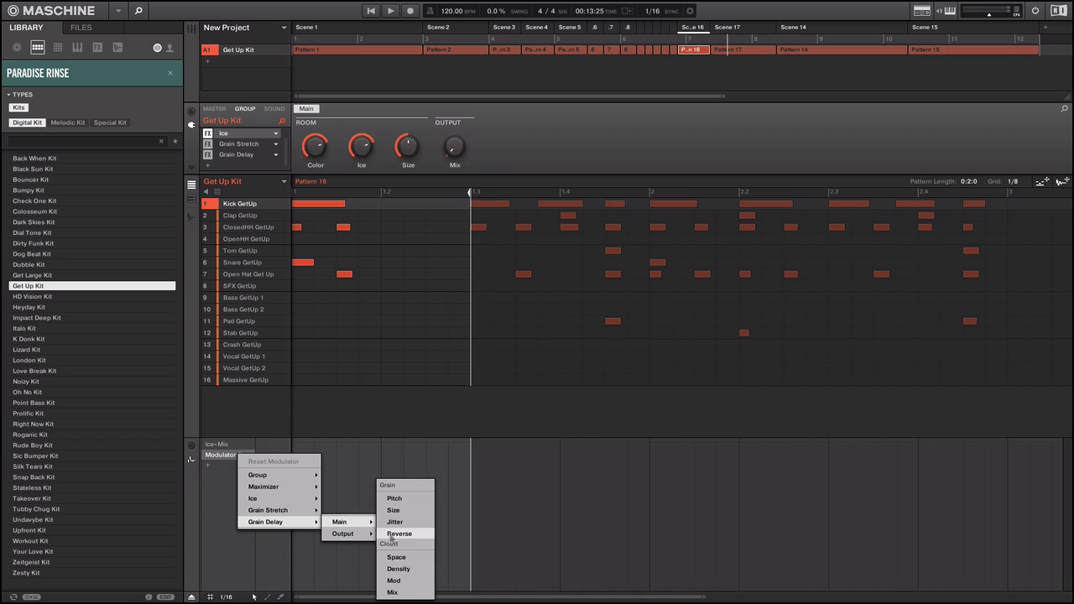
click(393, 593)
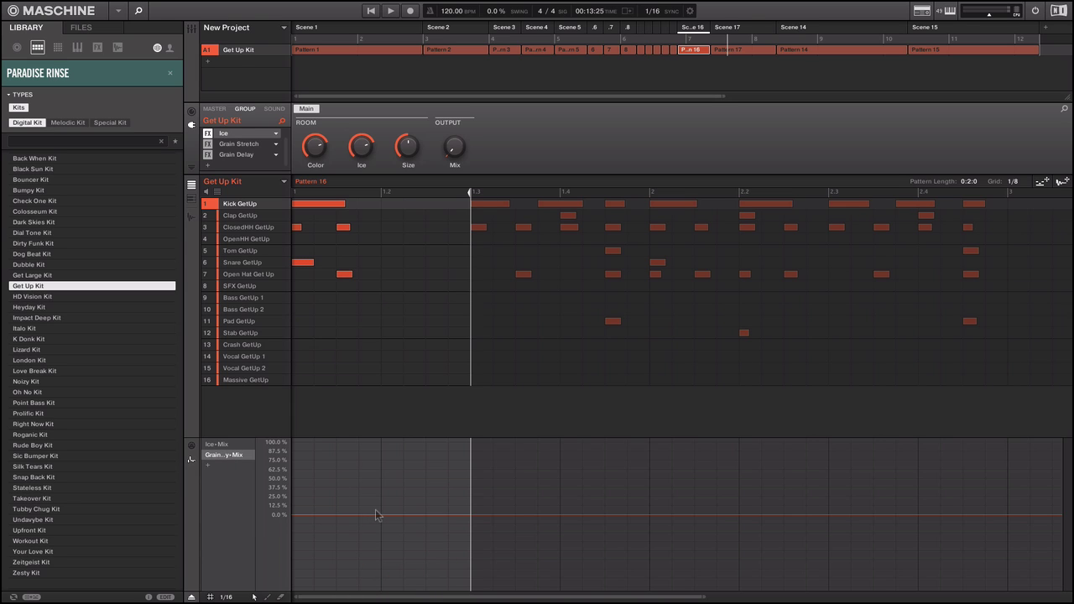
Draw the Grain Delay Mix line at about 37.5%, removing an extra point.
click(313, 517)
drag(315, 514, 313, 487)
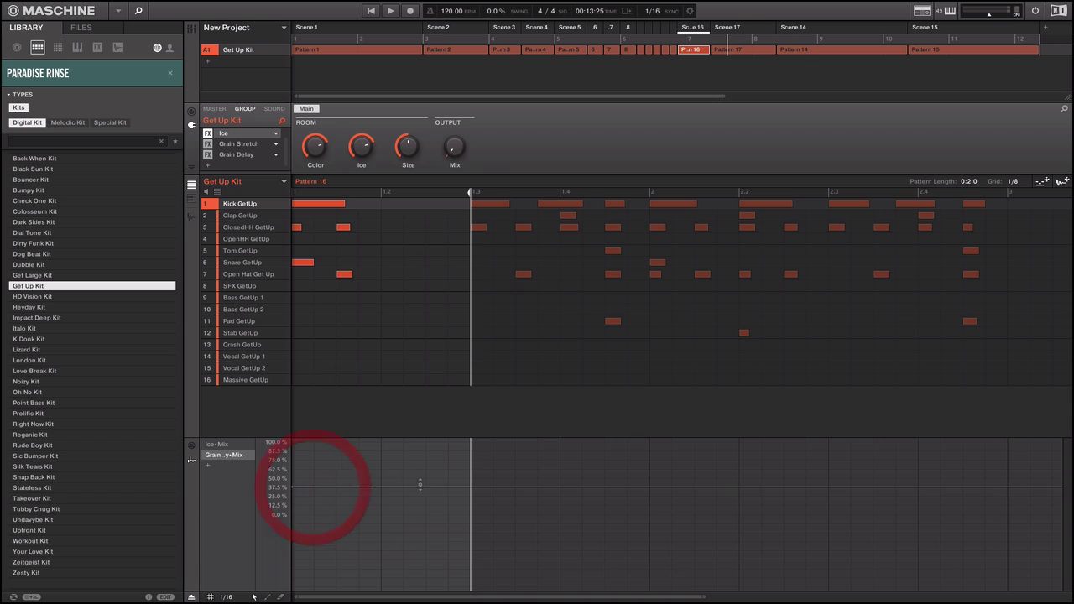
click(386, 486)
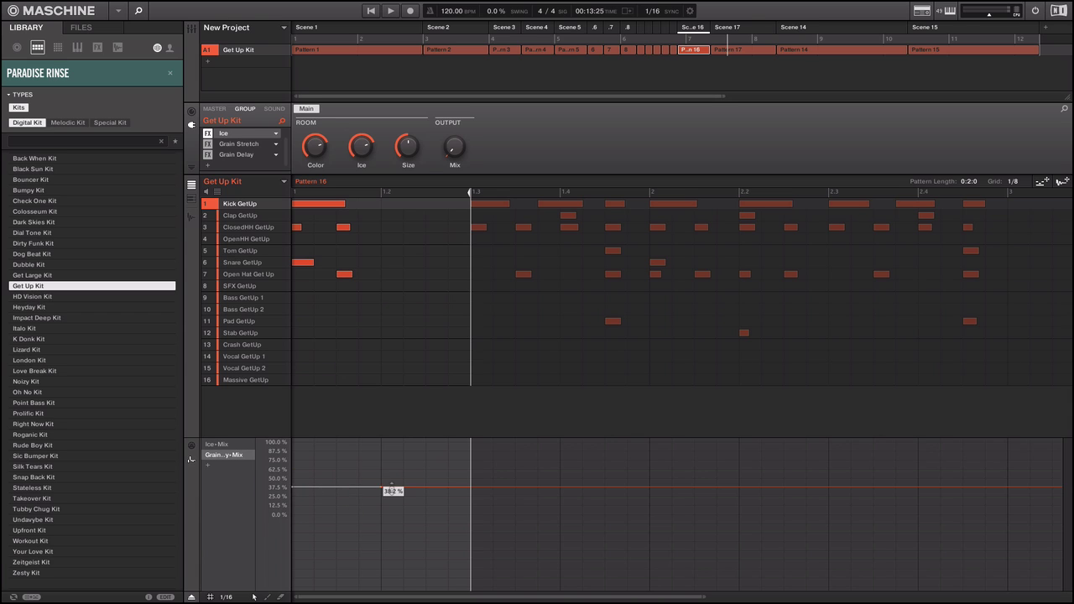
click(469, 487)
drag(469, 489, 469, 489)
double_click(469, 490)
Switch the grid to 1/32 and drop Grain Delay Mix to 0% after the midway point.
click(226, 597)
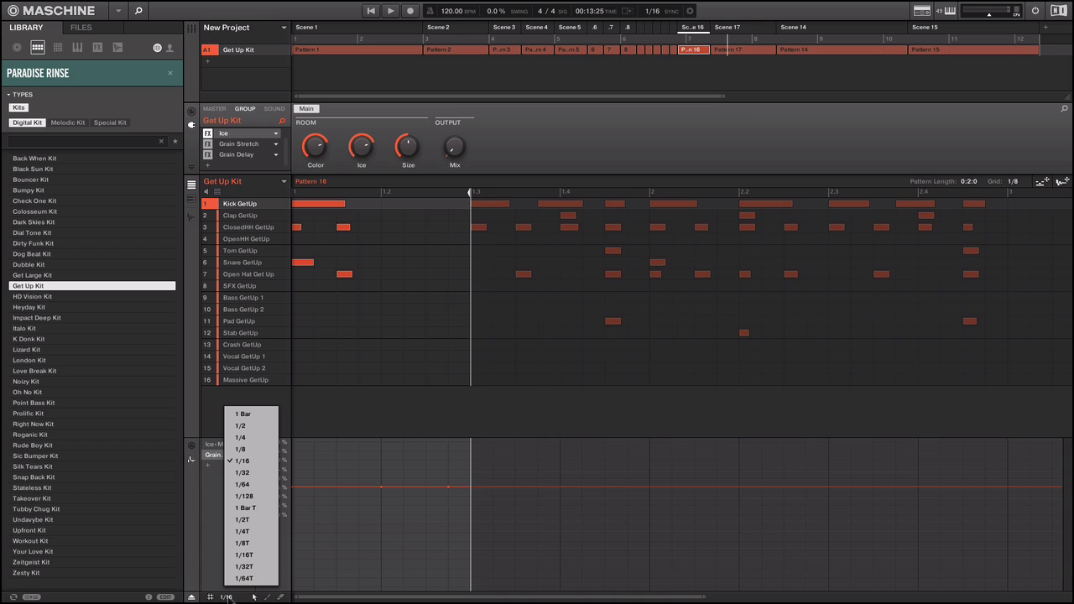
click(252, 449)
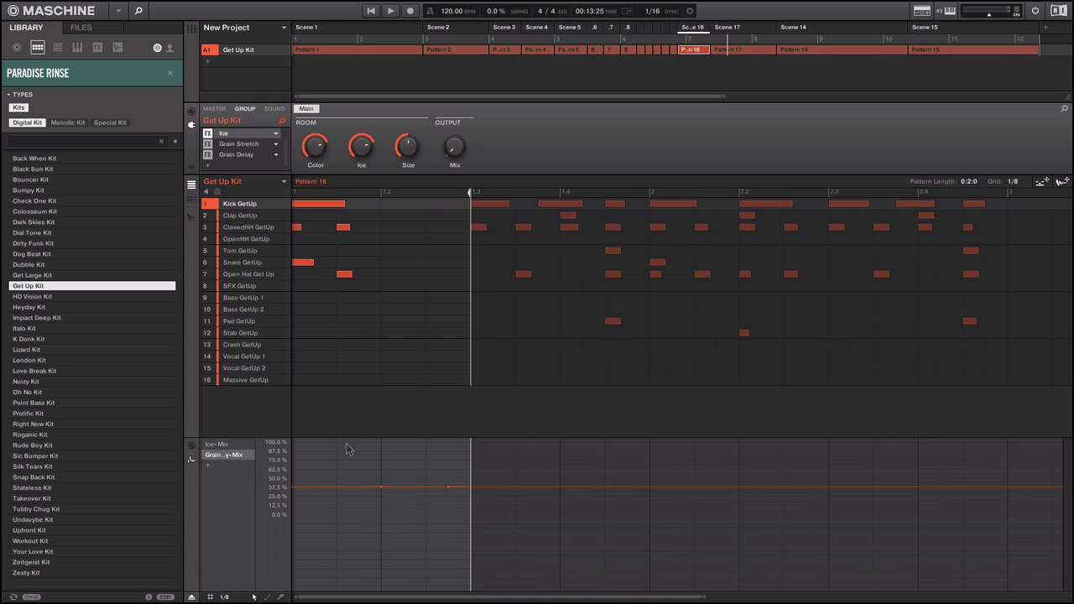
click(466, 489)
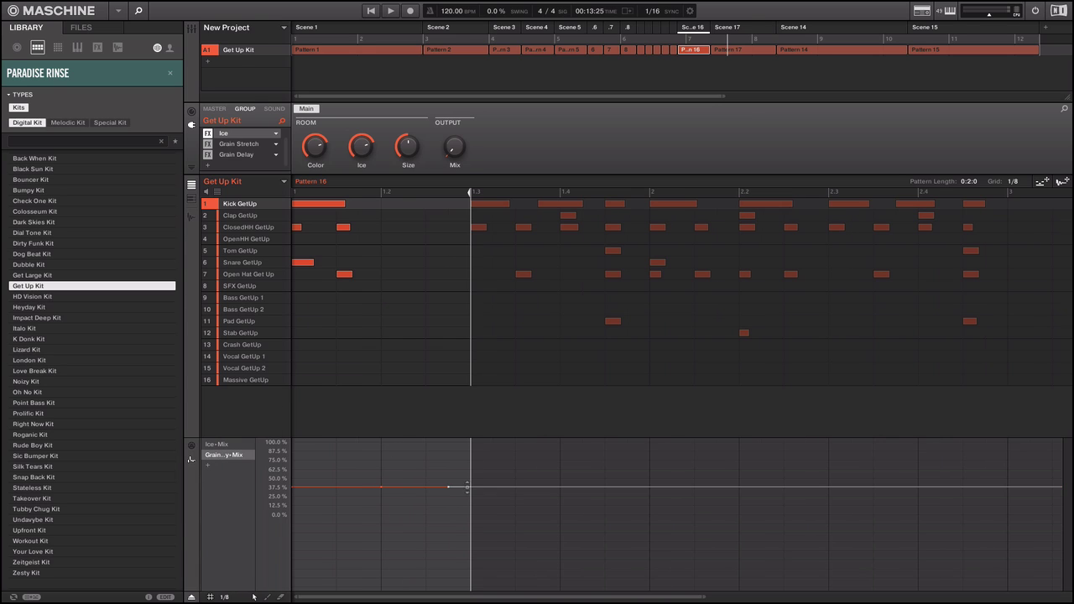
click(226, 597)
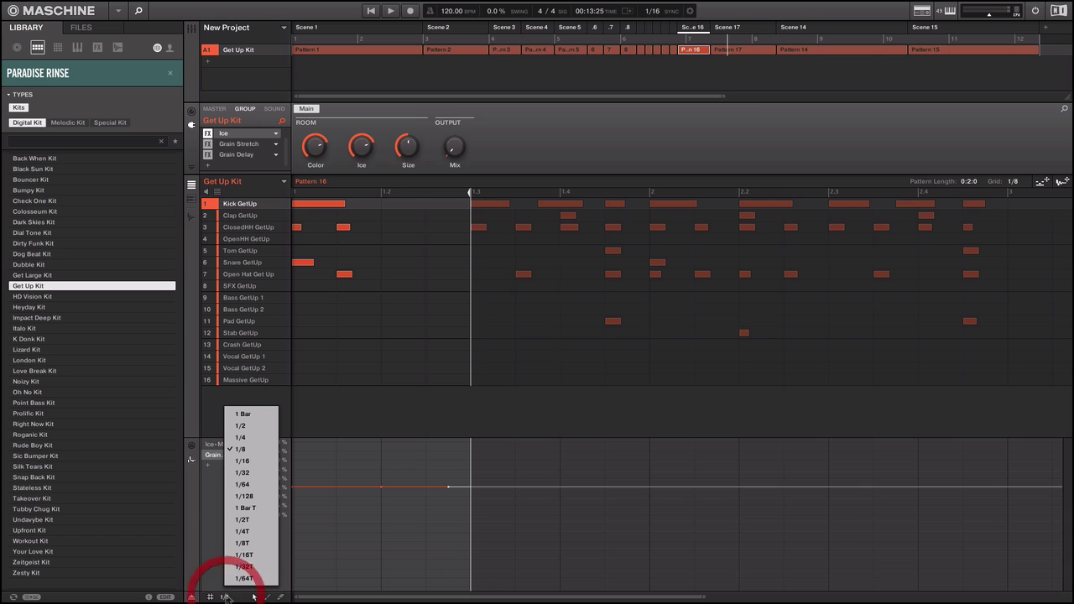
click(252, 473)
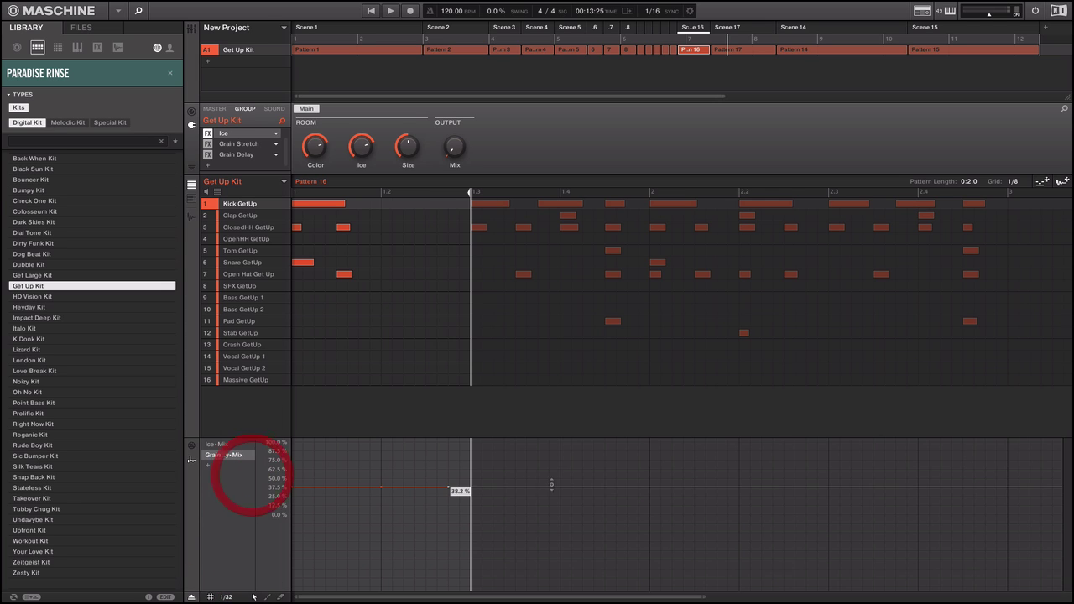
click(467, 487)
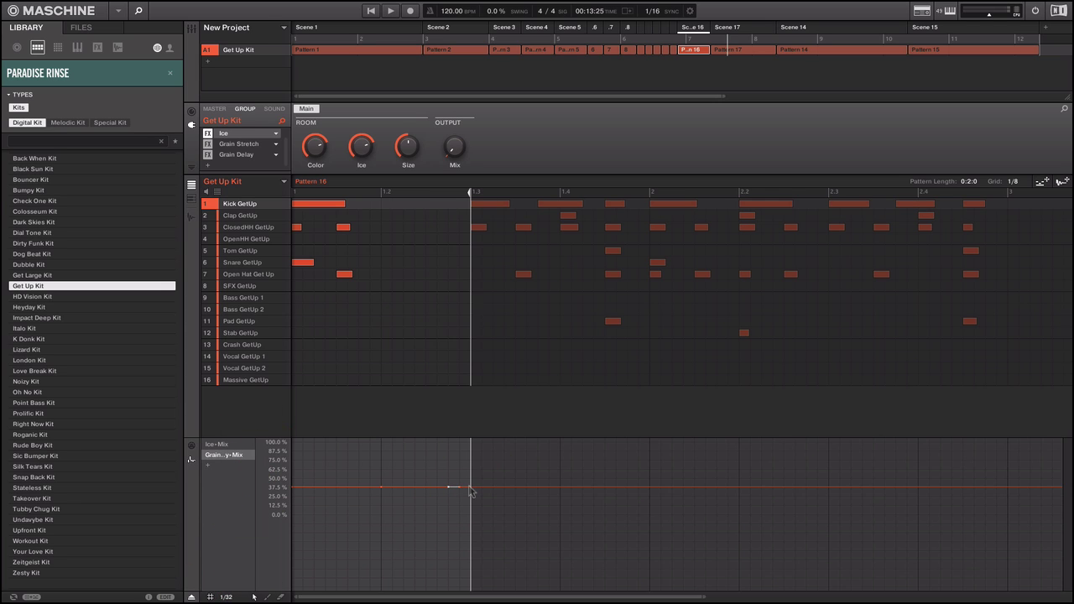
drag(468, 488, 468, 533)
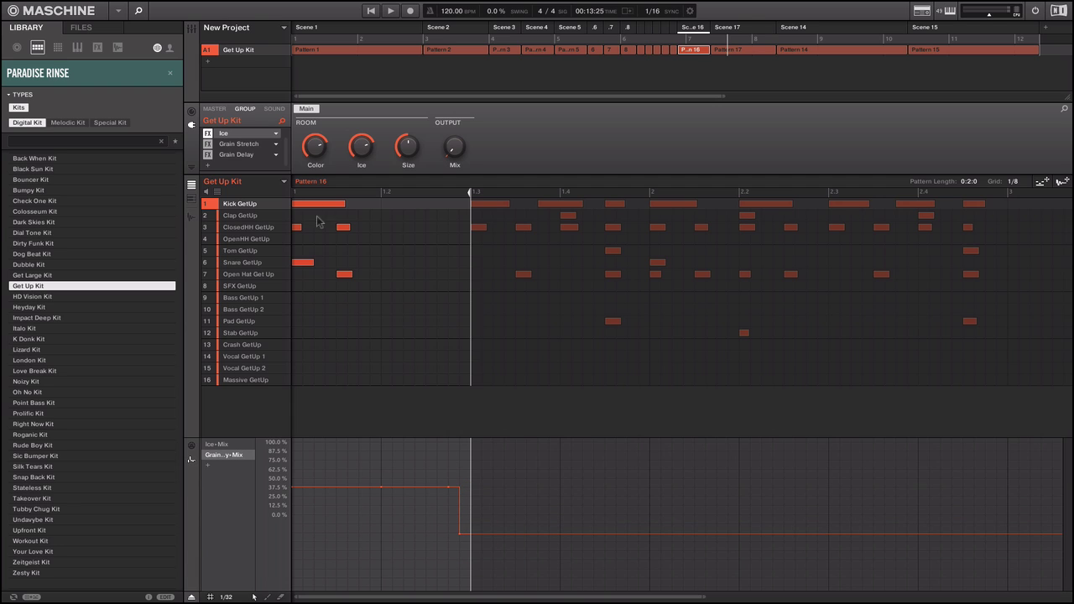
Lower Ice Mix from 50% to about 20% after a new point at the playhead.
click(231, 444)
click(472, 475)
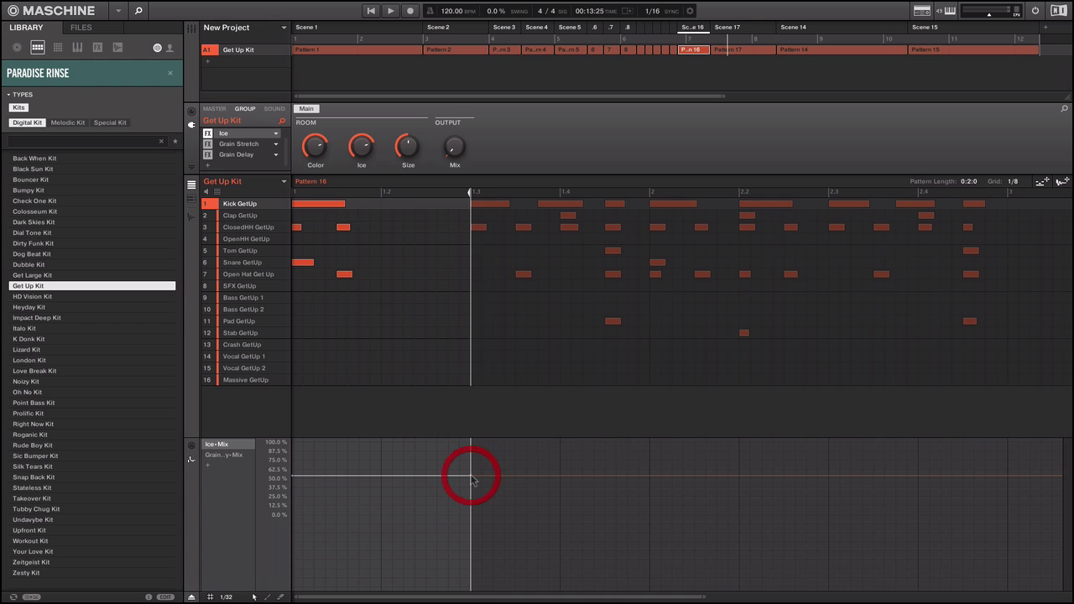
click(474, 476)
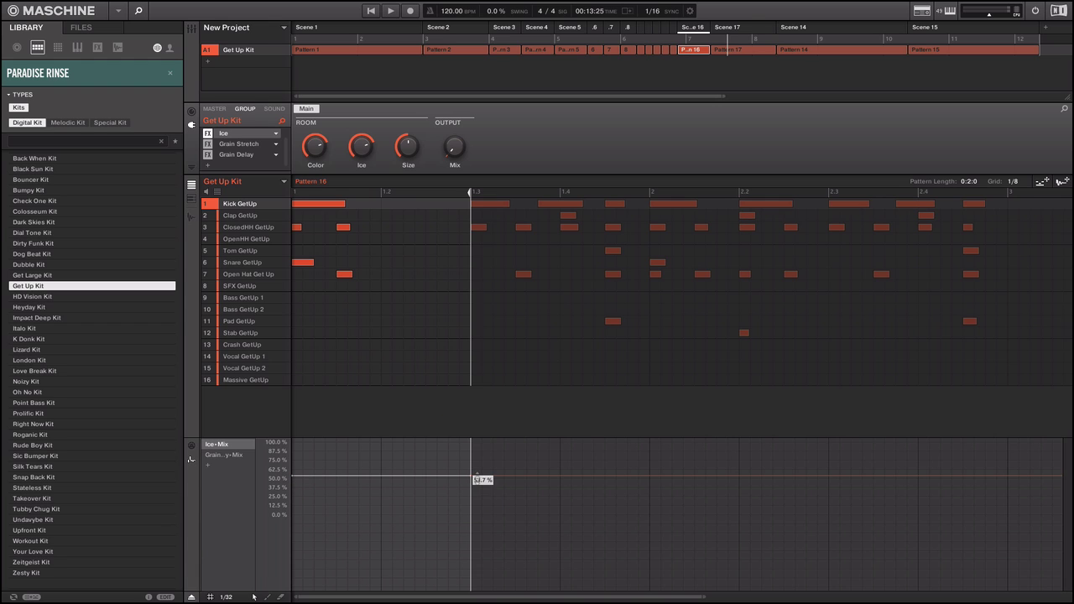
drag(474, 476, 474, 543)
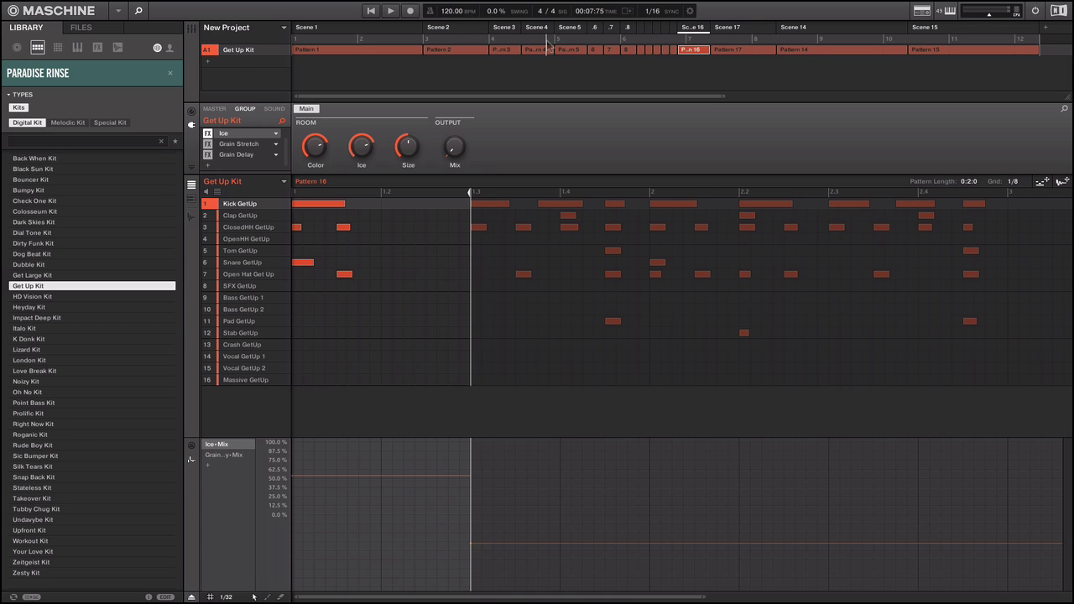
Play the arrangement and shorten empty Pattern 17 to a single beat (0:1:0).
click(389, 12)
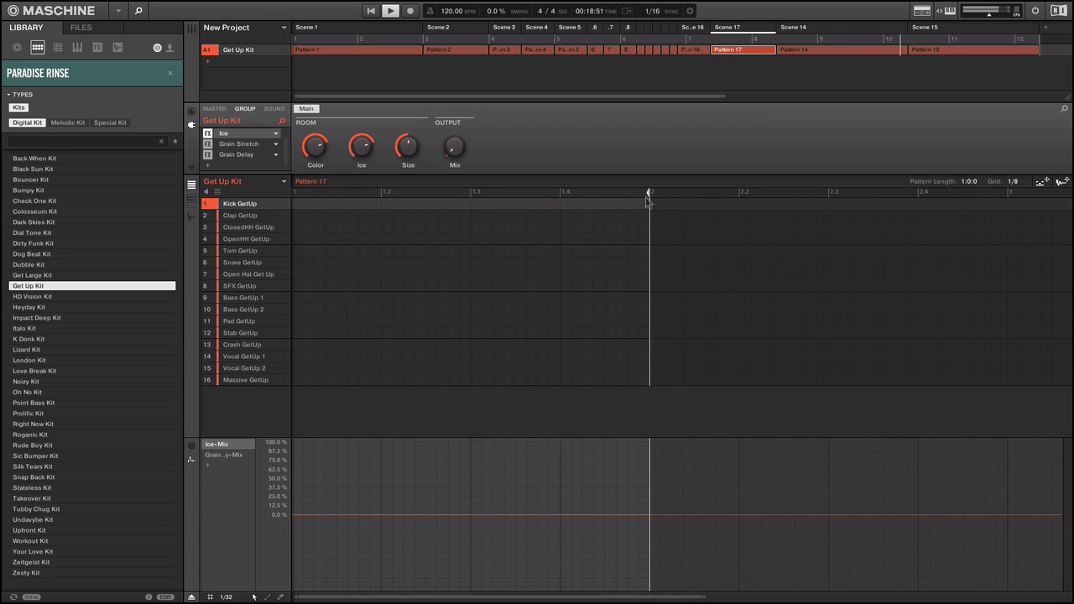
drag(649, 194, 392, 224)
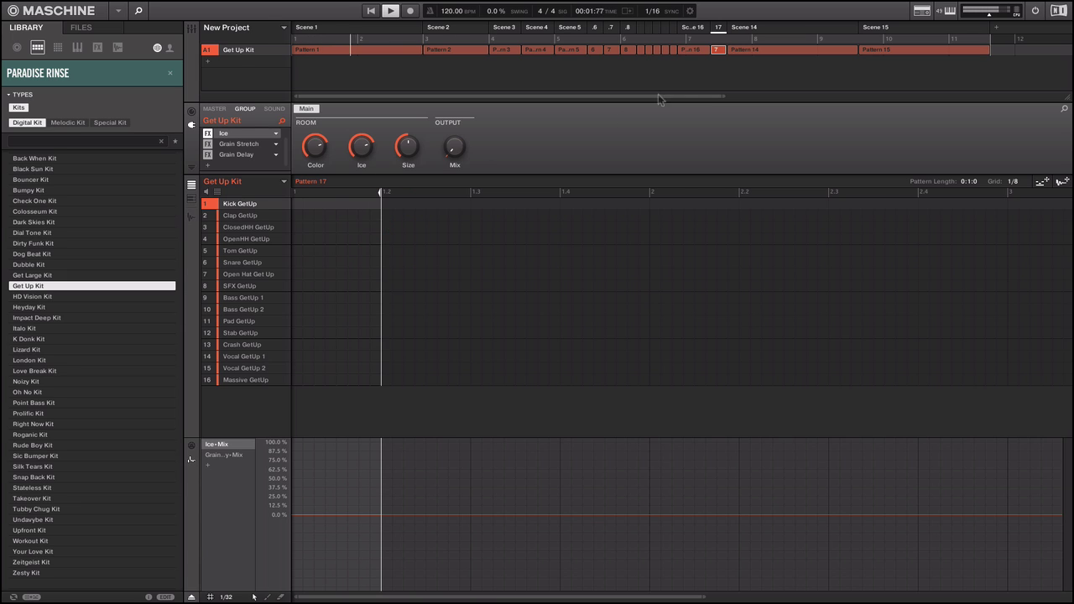
Stop playback, open Pattern 14, and add then remove a trial Grain Stretch Stretch lane.
click(390, 11)
click(799, 57)
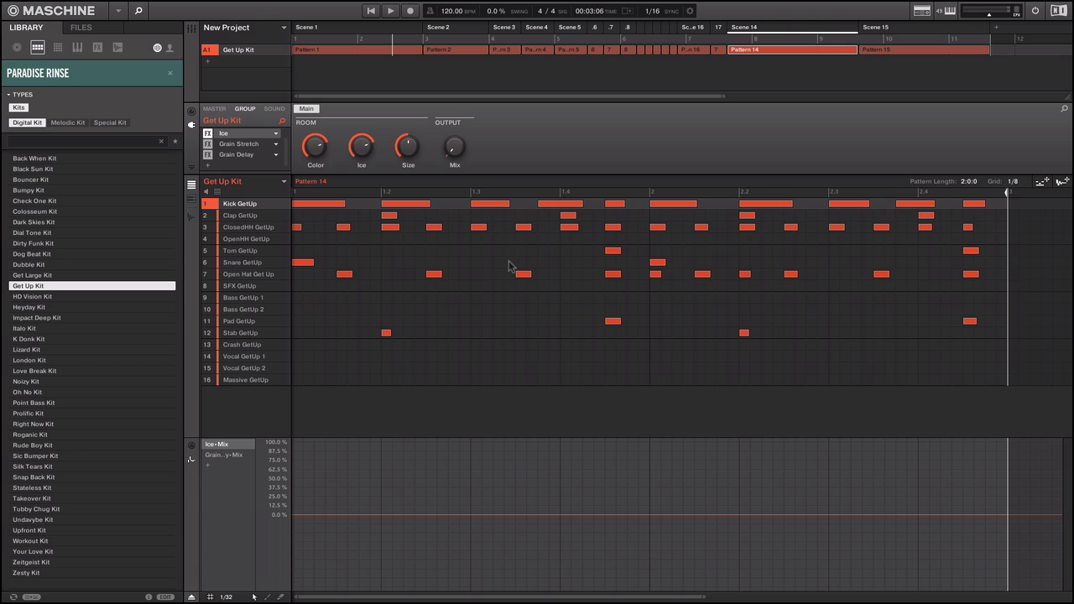
click(209, 466)
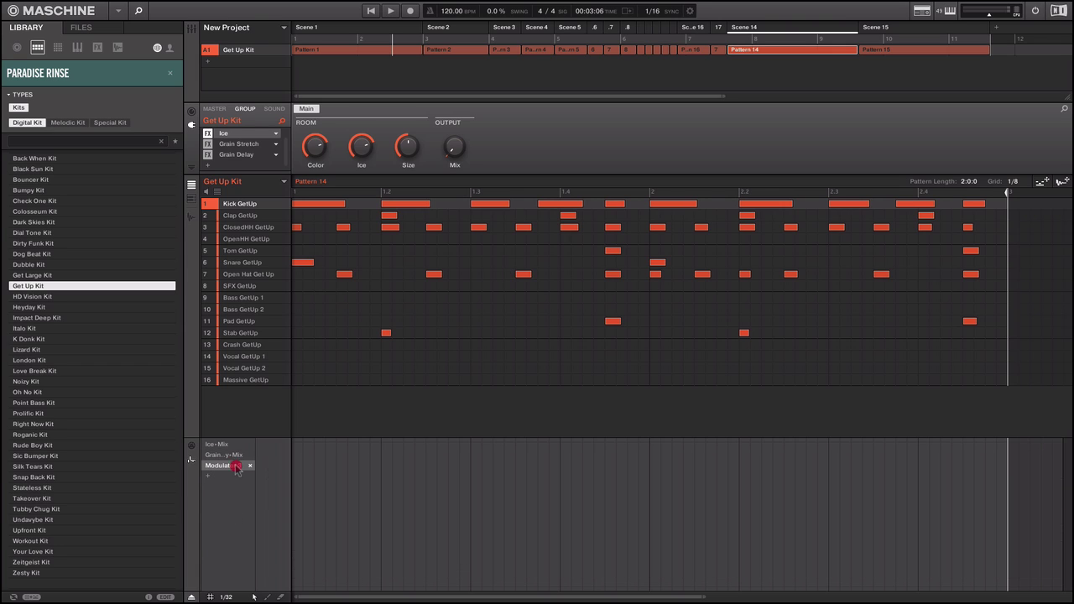
click(237, 466)
mouse_move(290, 521)
mouse_move(339, 521)
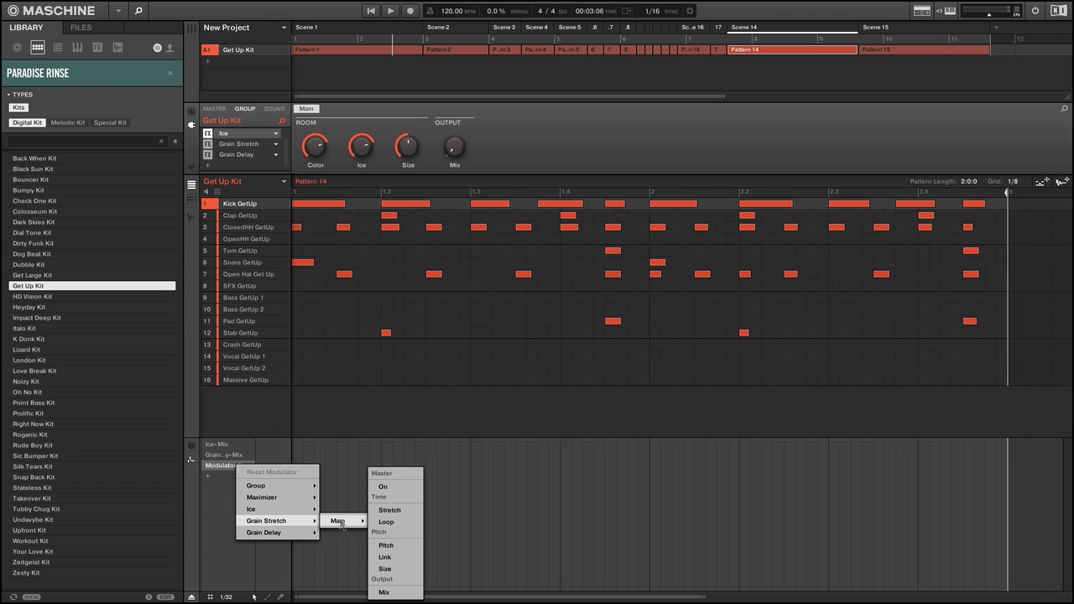
click(407, 510)
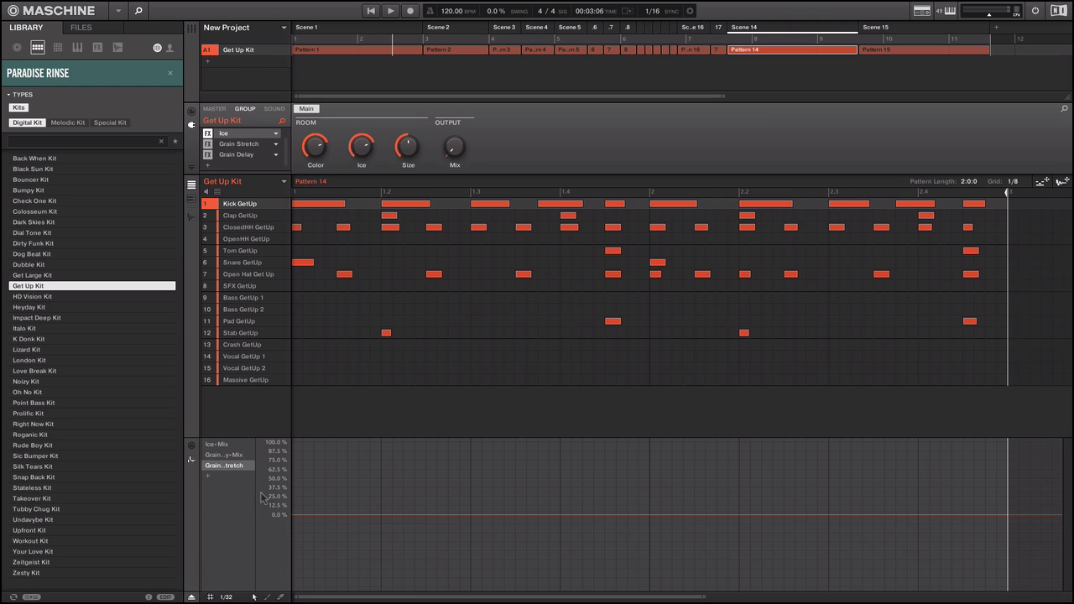
mouse_move(246, 467)
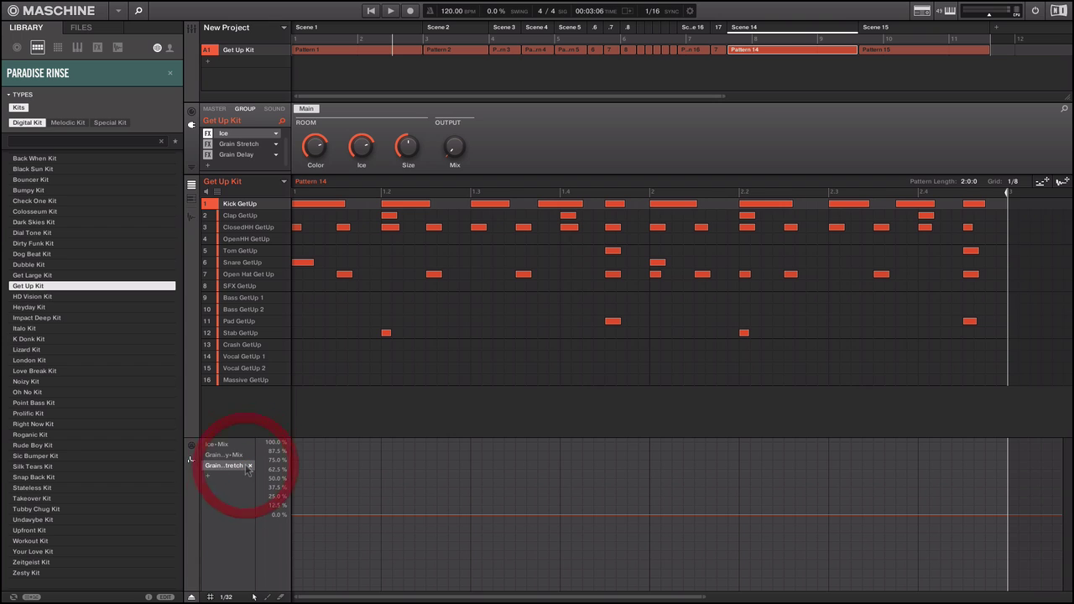
click(249, 466)
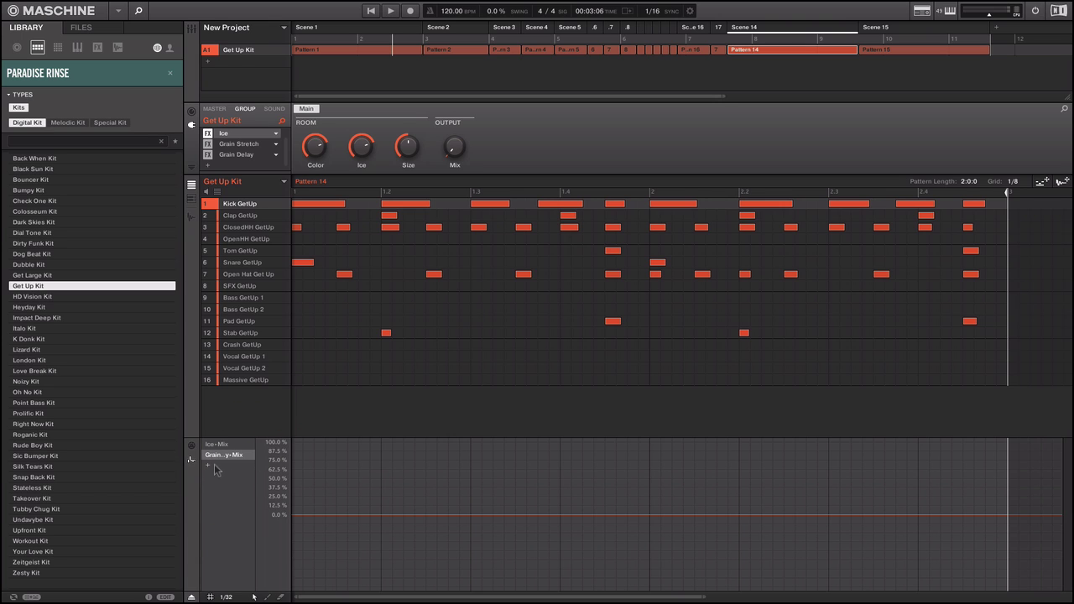
Assign modulation lanes to Grain Stretch Main On and Grain Stretch Main Stretch.
click(230, 469)
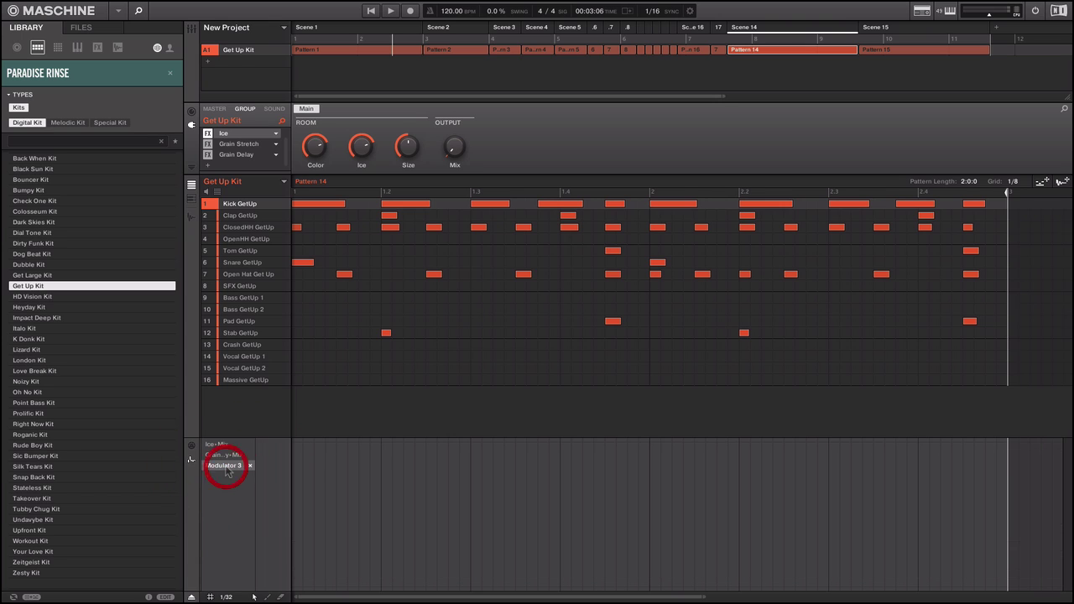
mouse_move(276, 524)
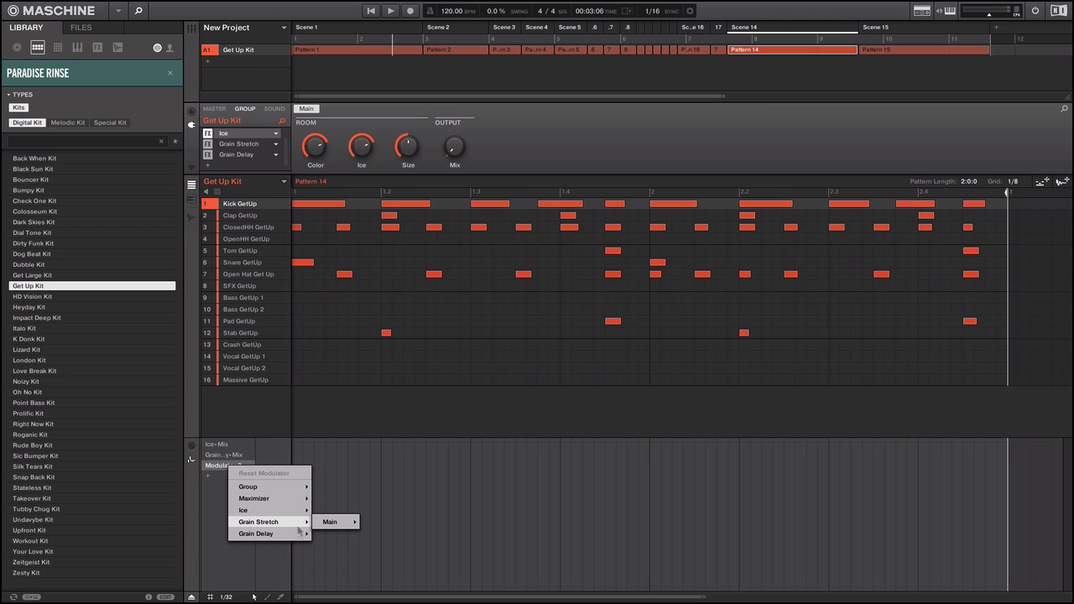
mouse_move(350, 524)
click(383, 491)
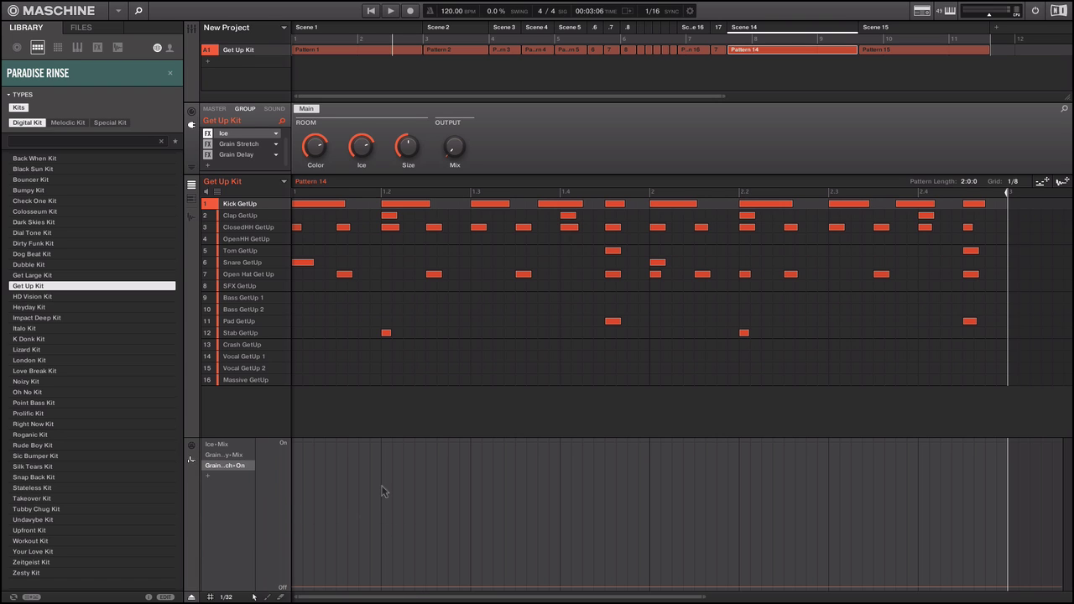
click(210, 478)
click(210, 477)
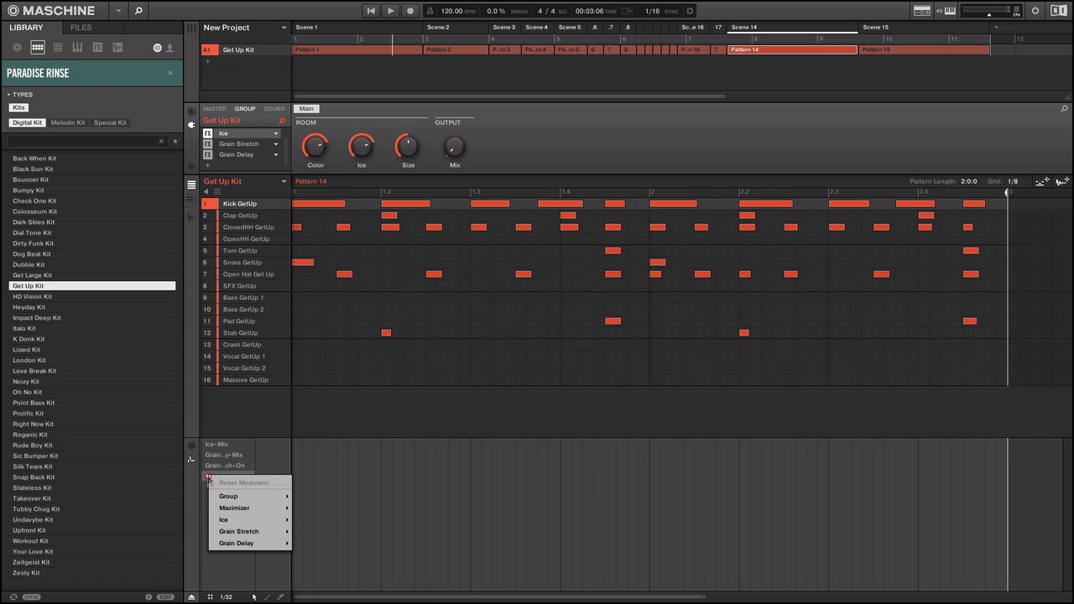
mouse_move(264, 532)
mouse_move(333, 536)
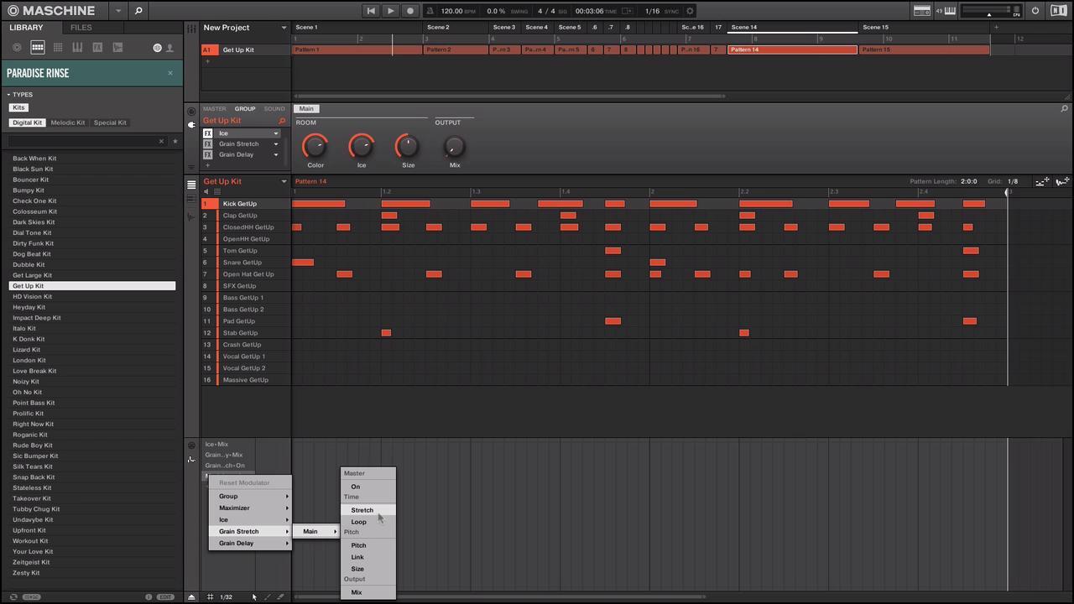
click(362, 510)
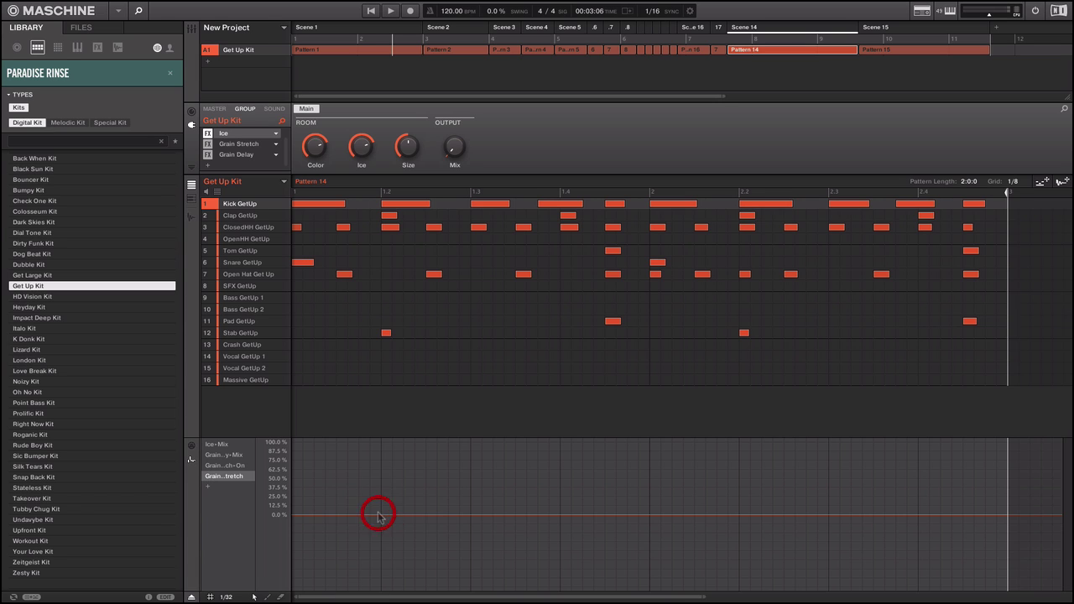
Add a third lane for Grain Stretch Pitch and display the On lane's automation.
click(209, 488)
click(238, 494)
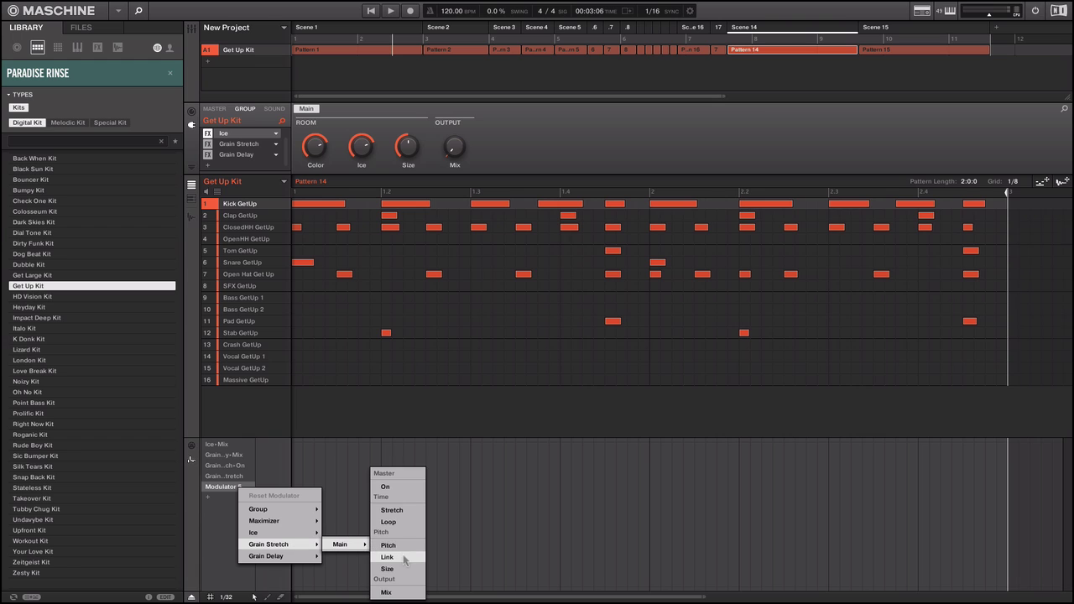
click(387, 545)
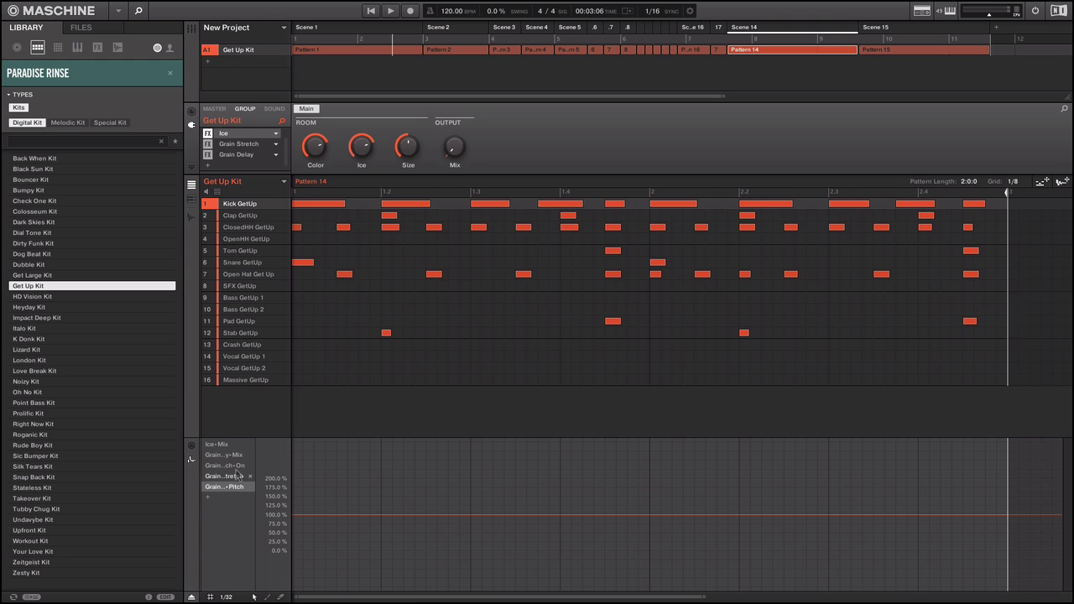
click(228, 465)
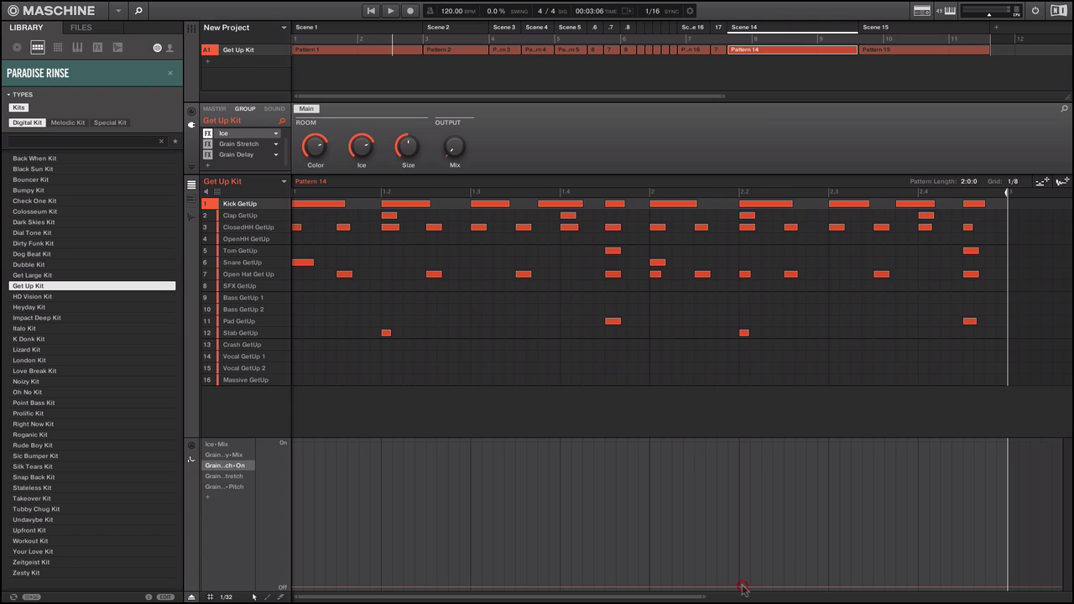
Switch Grain Stretch on from 2.2 and raise Stretch to 63.7% from there.
click(742, 587)
drag(747, 585, 743, 443)
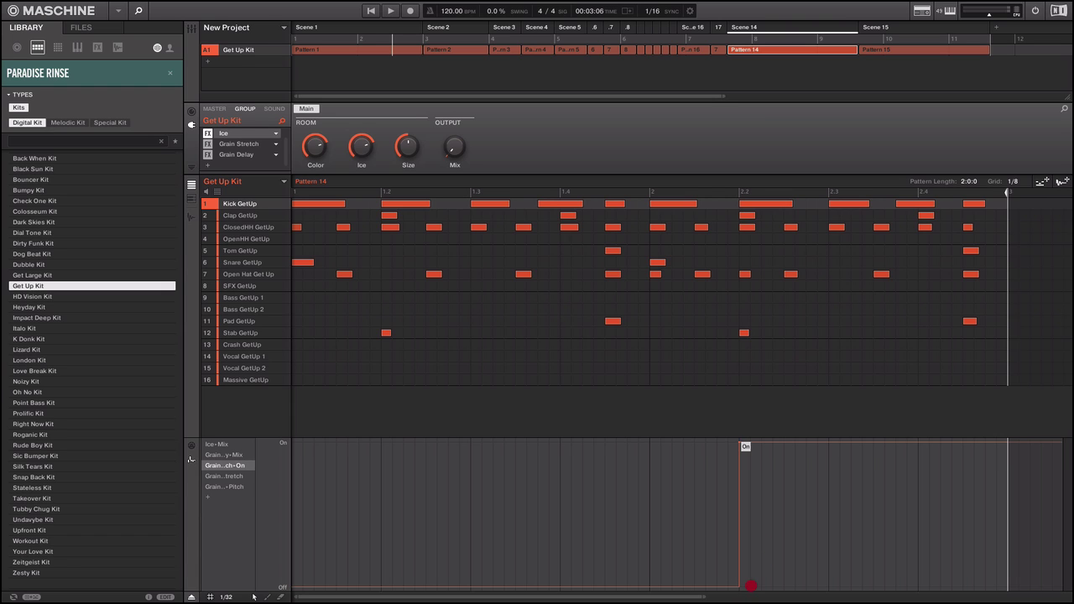
click(243, 476)
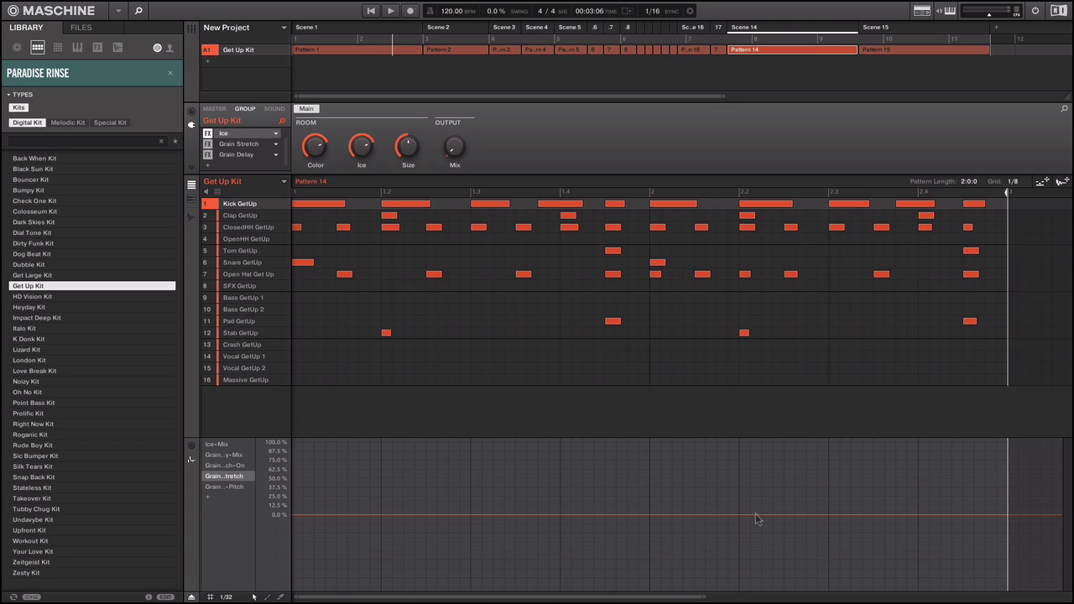
click(740, 514)
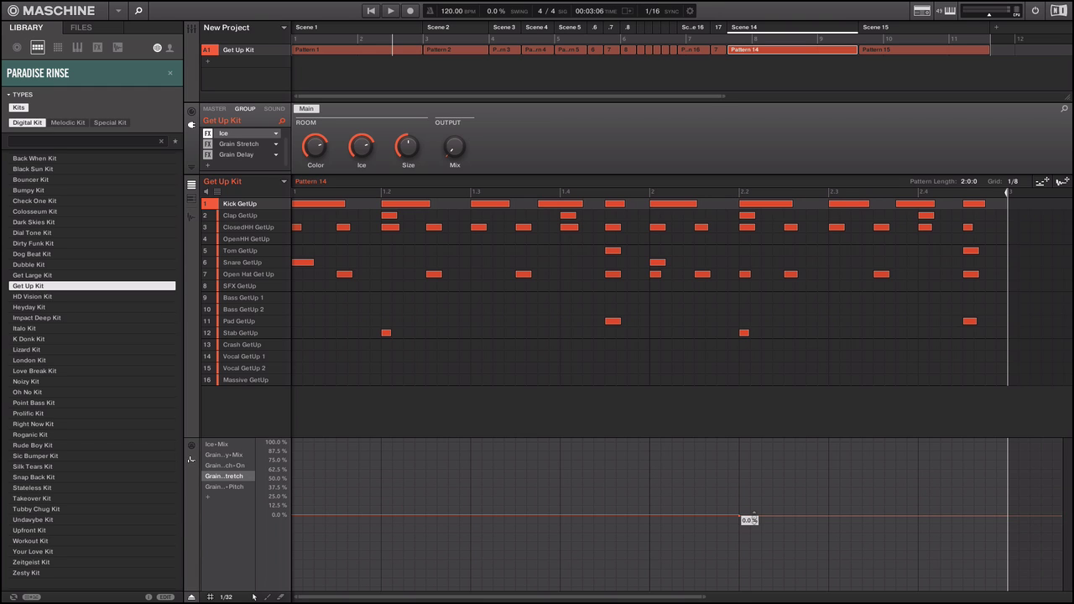
drag(752, 517, 752, 475)
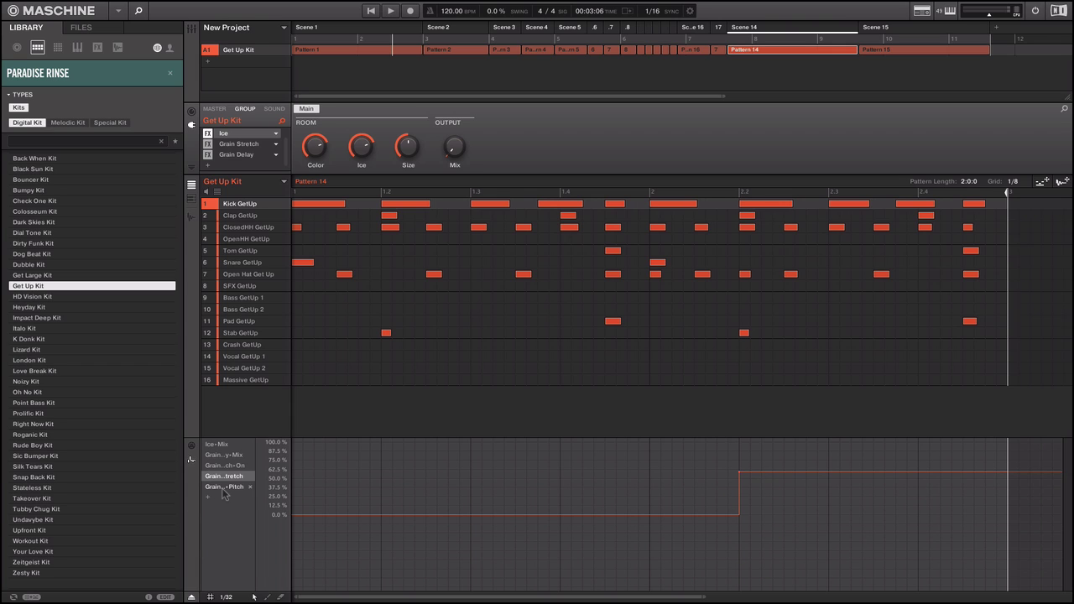
Draw a freehand Pitch ramp falling toward the pattern end, then start playback.
click(224, 487)
click(268, 596)
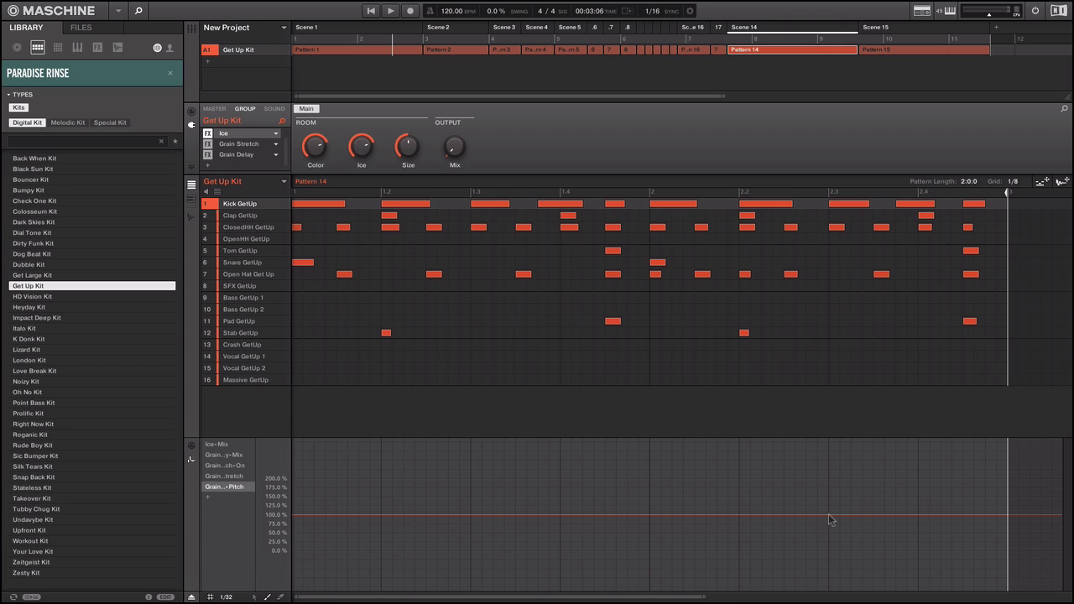
drag(829, 516, 1005, 560)
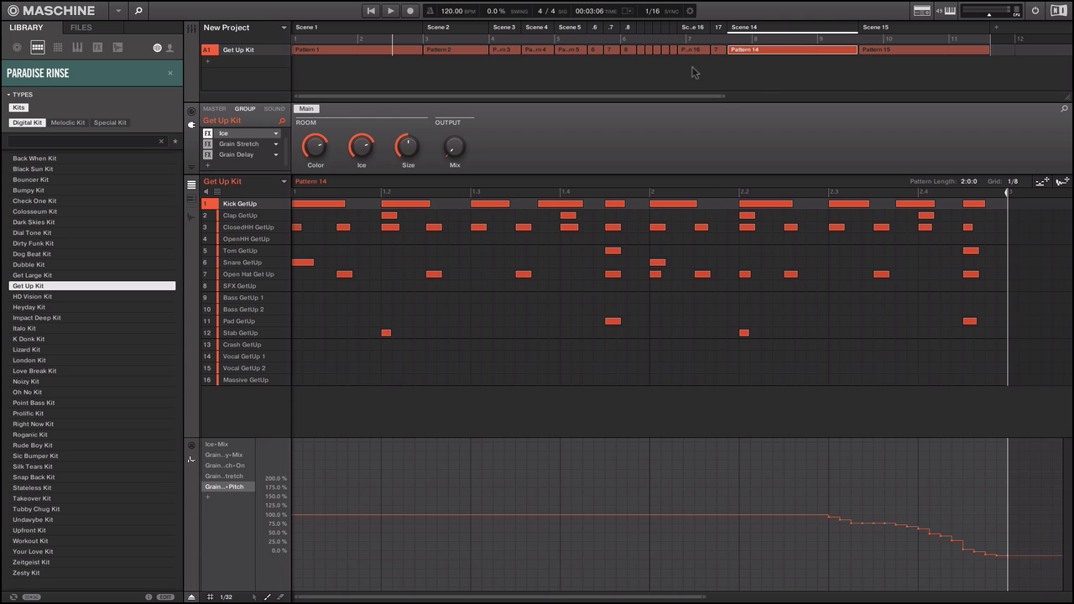
click(392, 11)
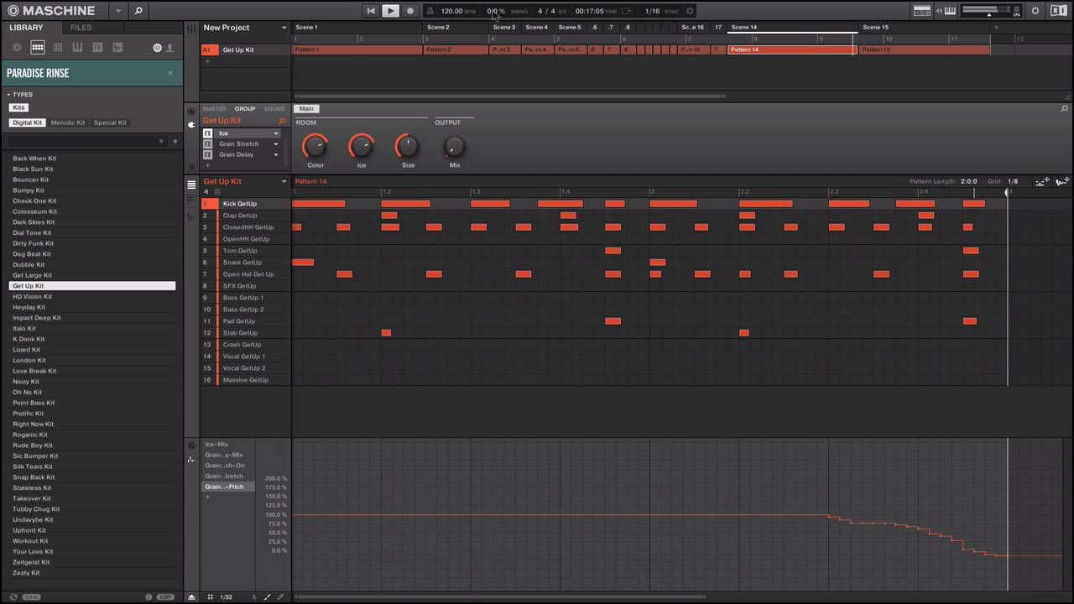
Remove the empty Pattern 17 clip, delete Scene 17, and stop playback with Space.
click(718, 51)
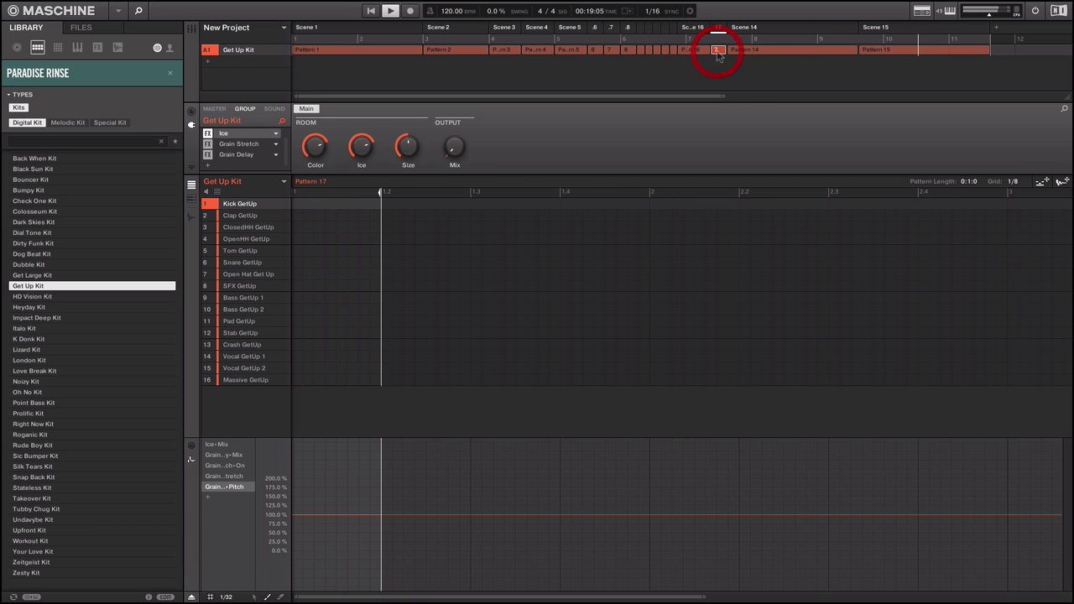
click(718, 51)
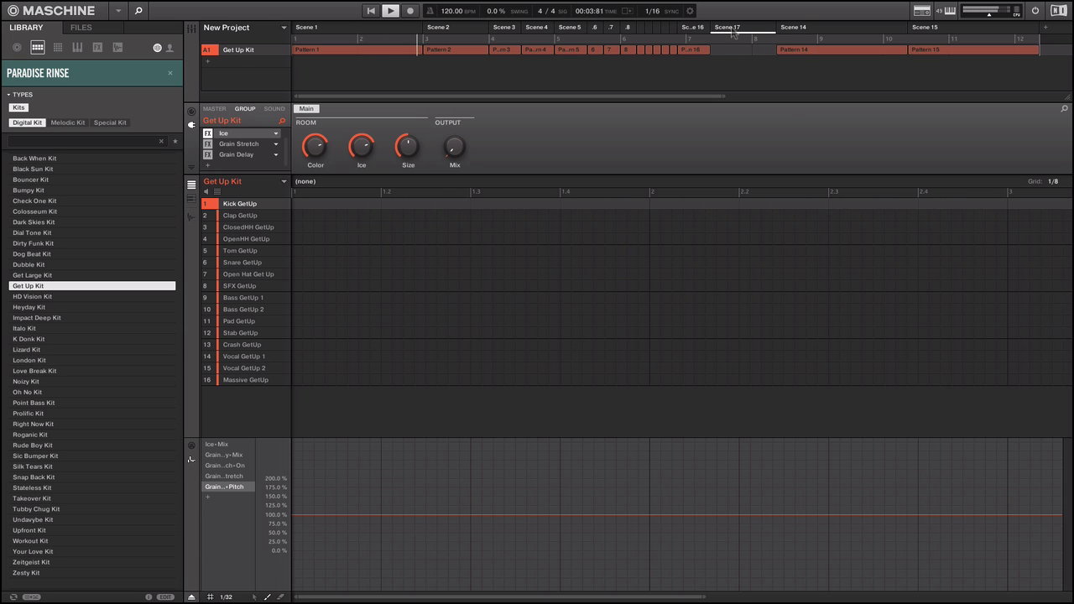
right_click(731, 28)
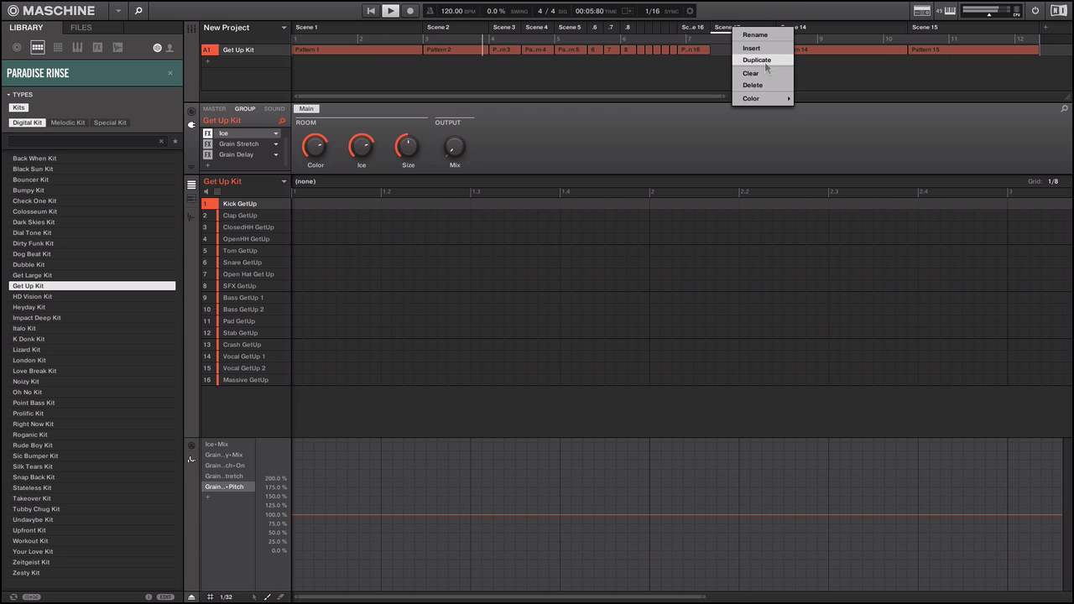
click(766, 85)
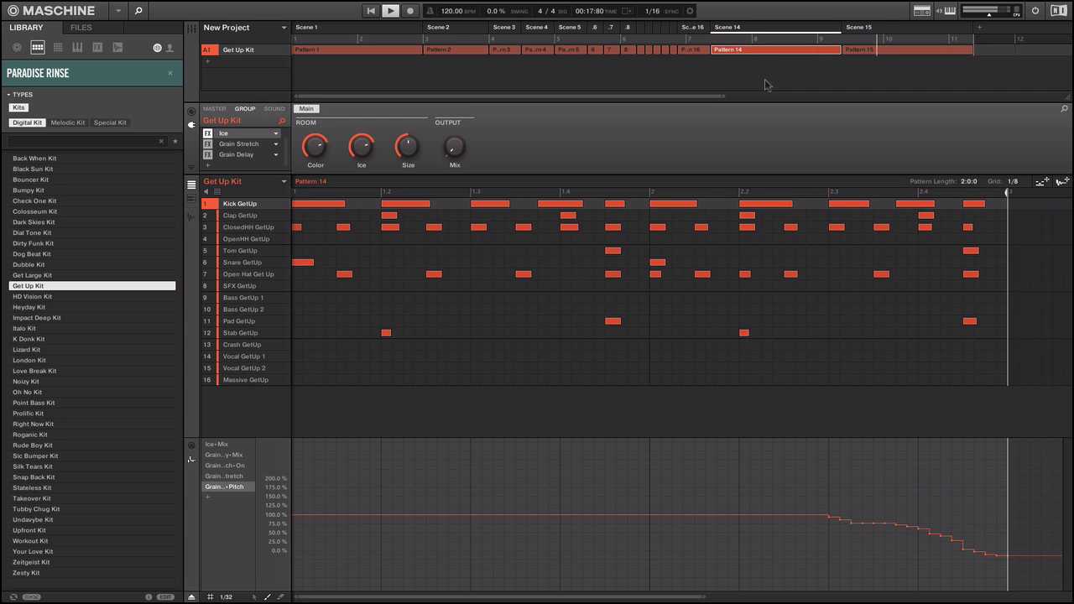
key(space)
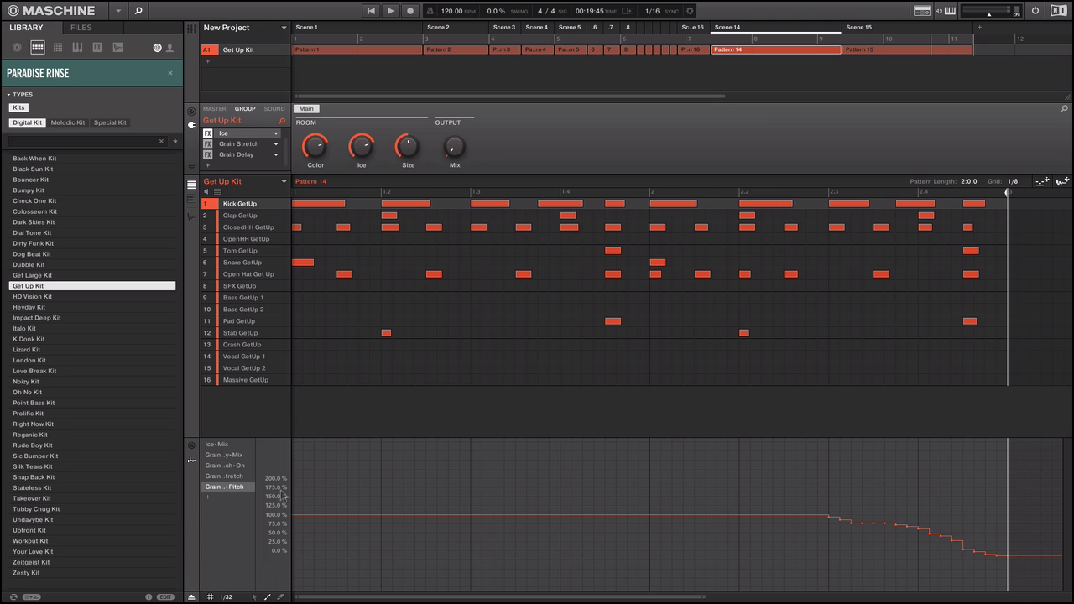
Step through Patterns 7, 6, 9 and 10 in the pattern editor.
click(609, 52)
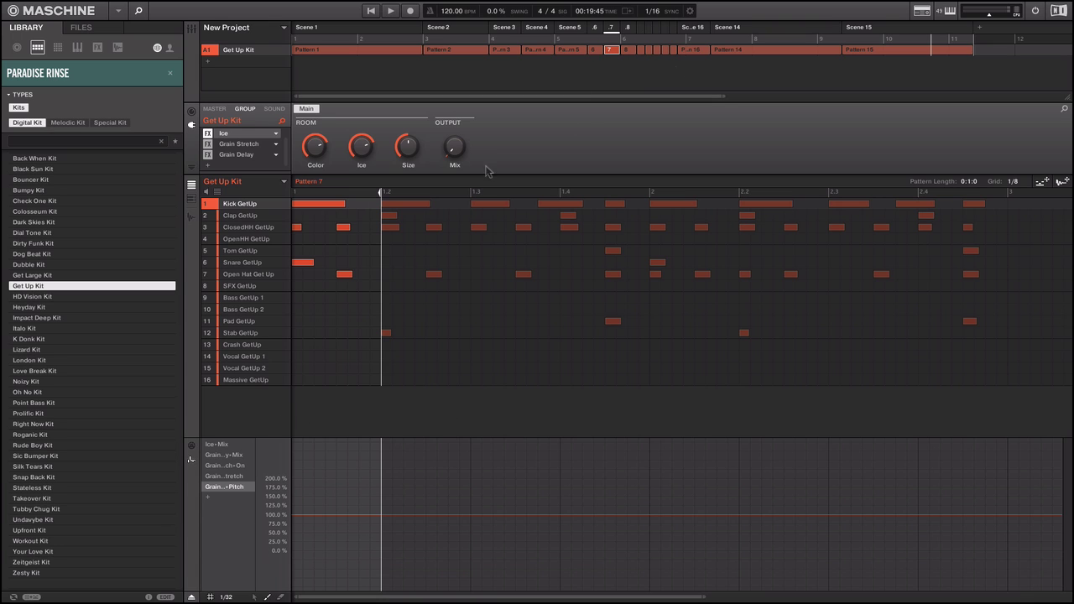
click(594, 52)
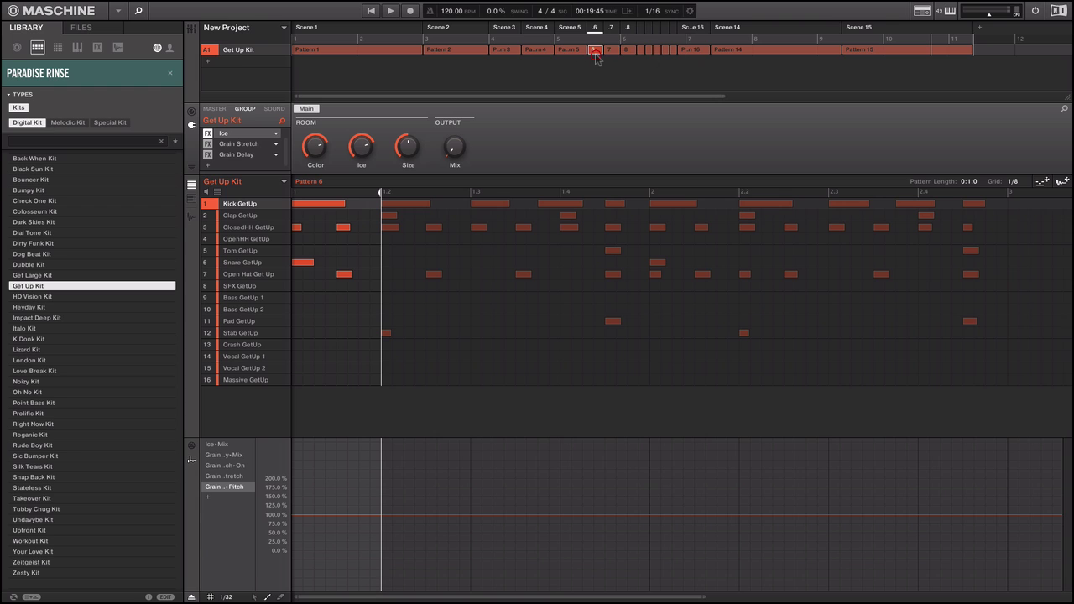
click(640, 50)
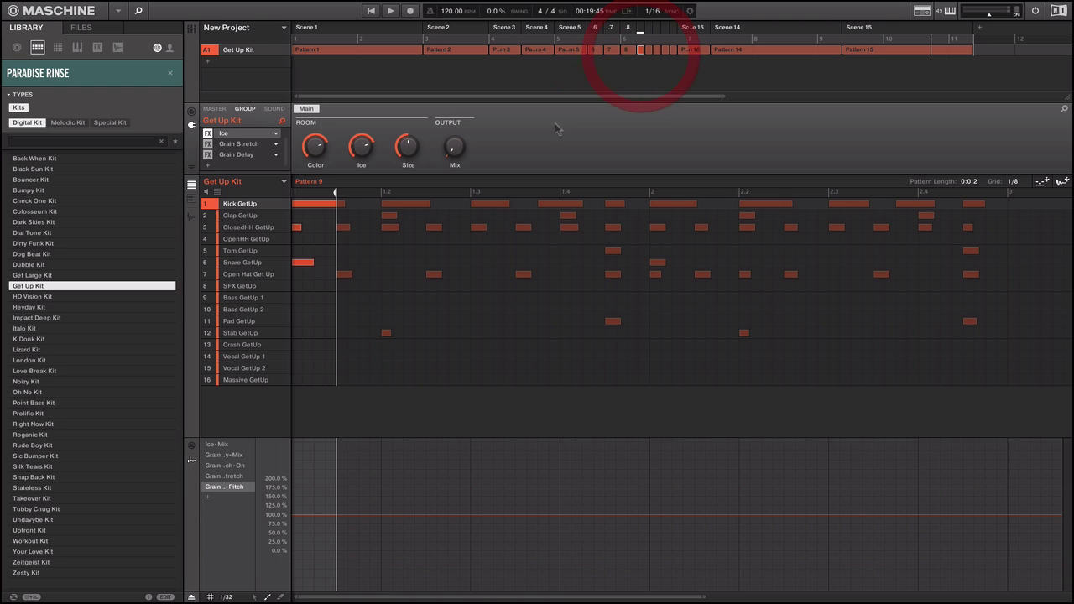
click(649, 50)
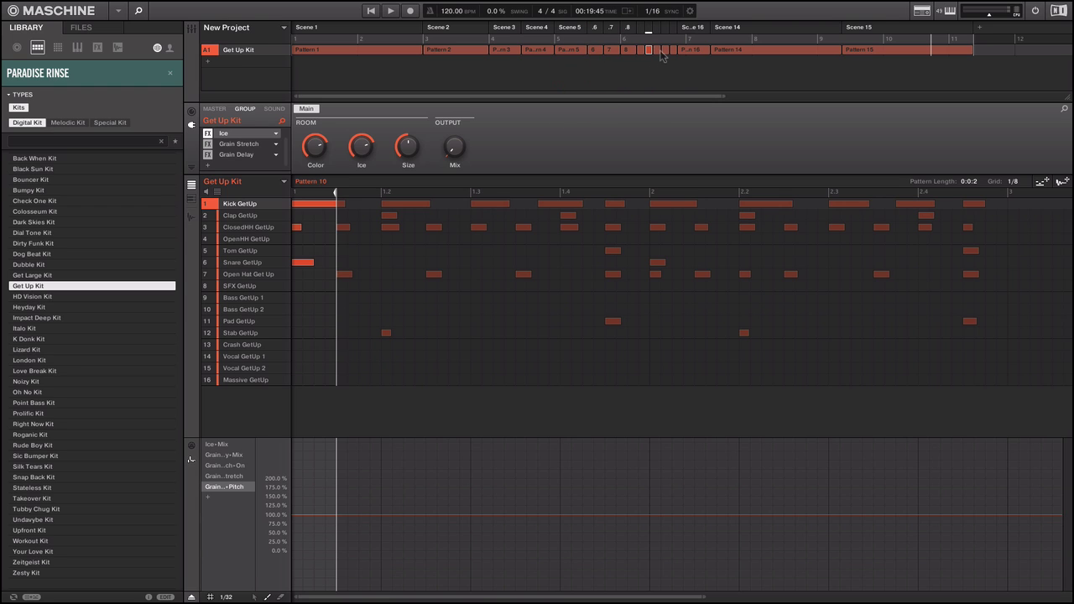